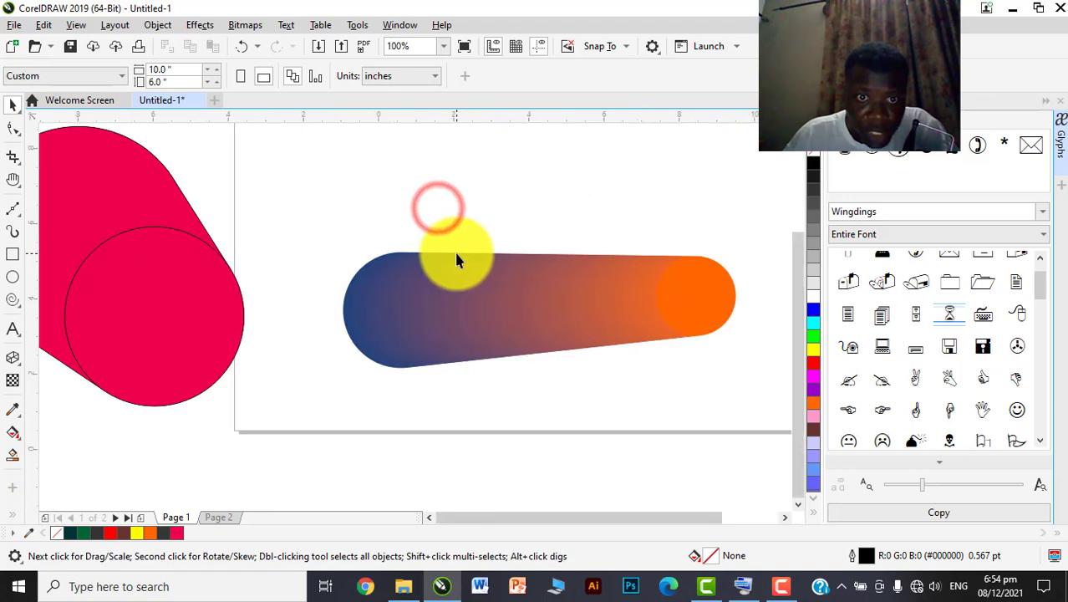
Apply a uniform transparency of 50 to the blue-to-orange blend
scroll(455, 255, "down", 3)
left_click(473, 262)
scroll(474, 262, "up", 3)
left_click_drag(494, 265, 551, 260)
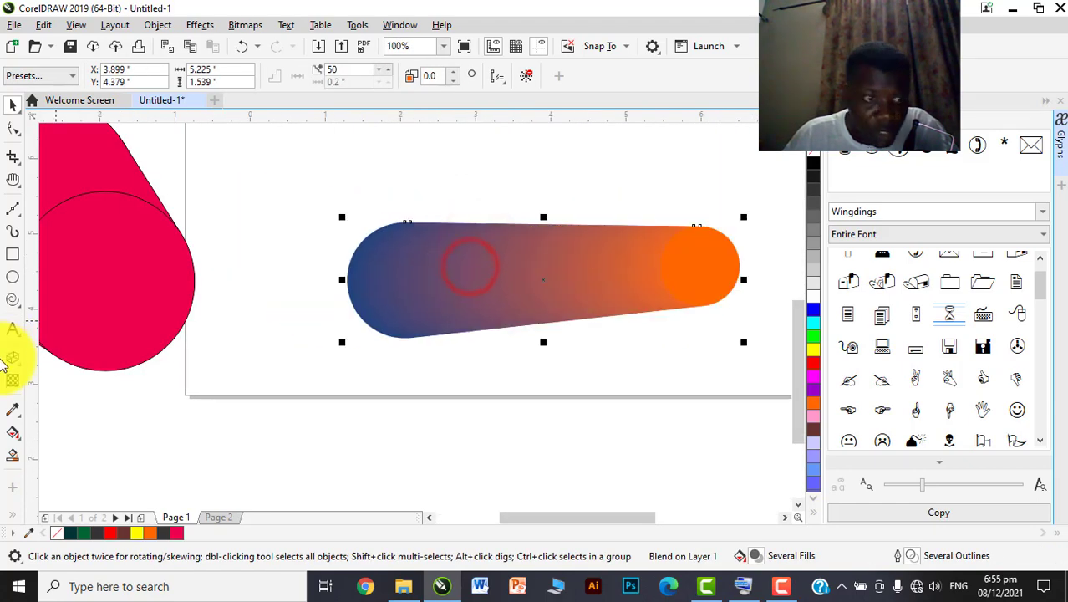
left_click(14, 380)
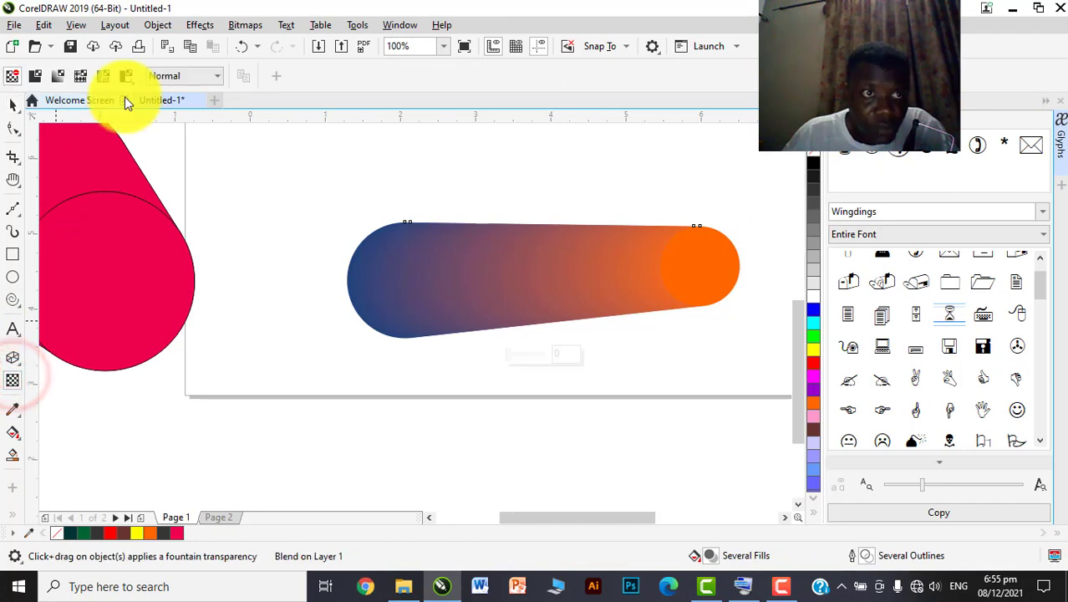
left_click(39, 78)
left_click(13, 104)
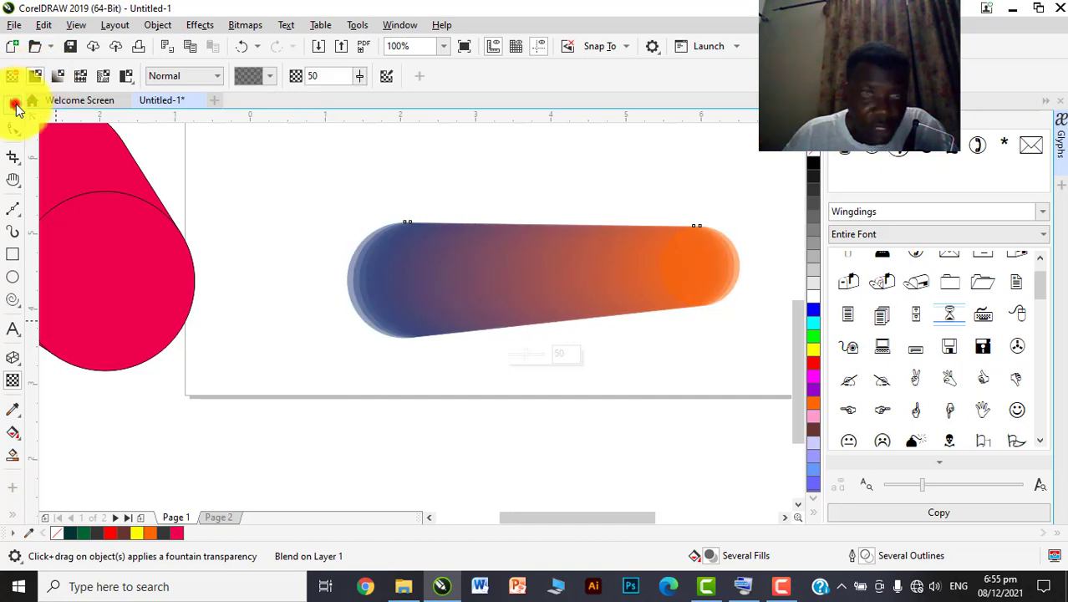
Reposition the blend and the pink extruded circle, and delete all objects from the drawing
scroll(556, 285, "down", 2)
scroll(555, 286, "up", 1)
left_click_drag(556, 286, 555, 239)
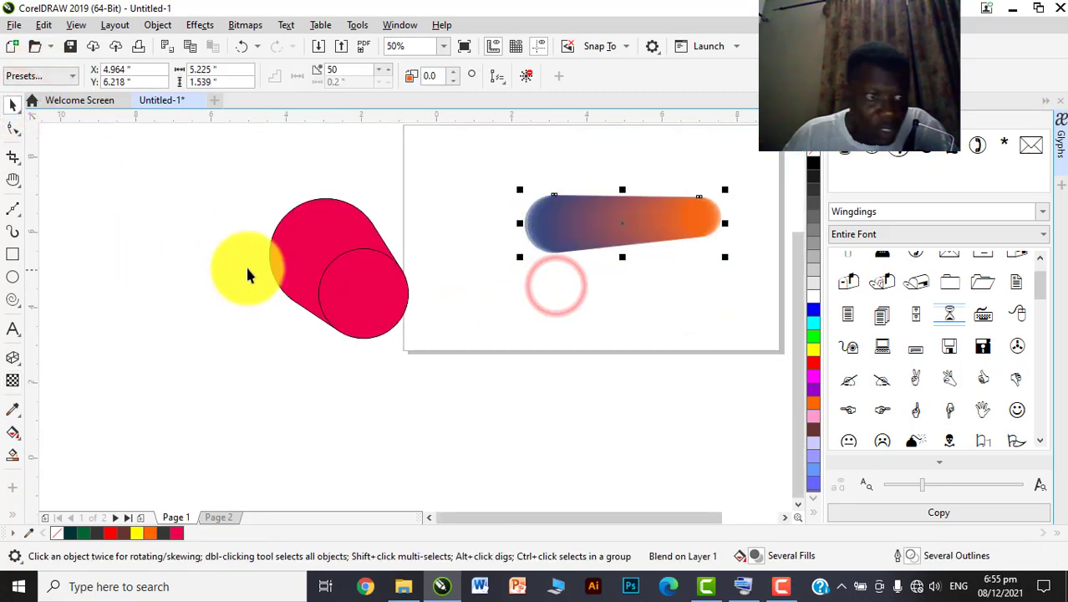
left_click_drag(317, 222, 477, 297)
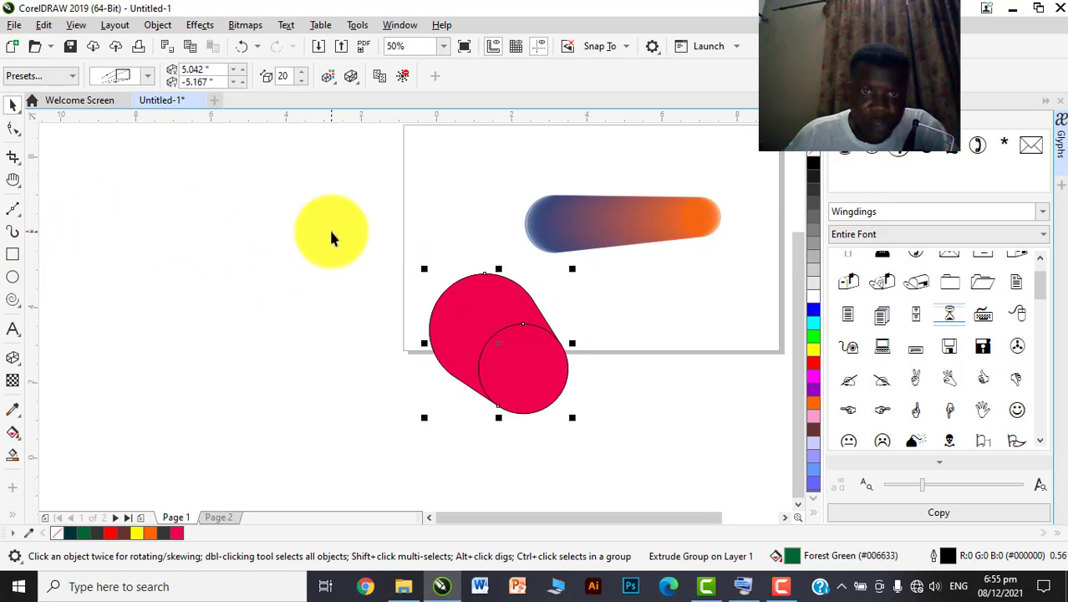
key("ctrl+a")
key("Delete")
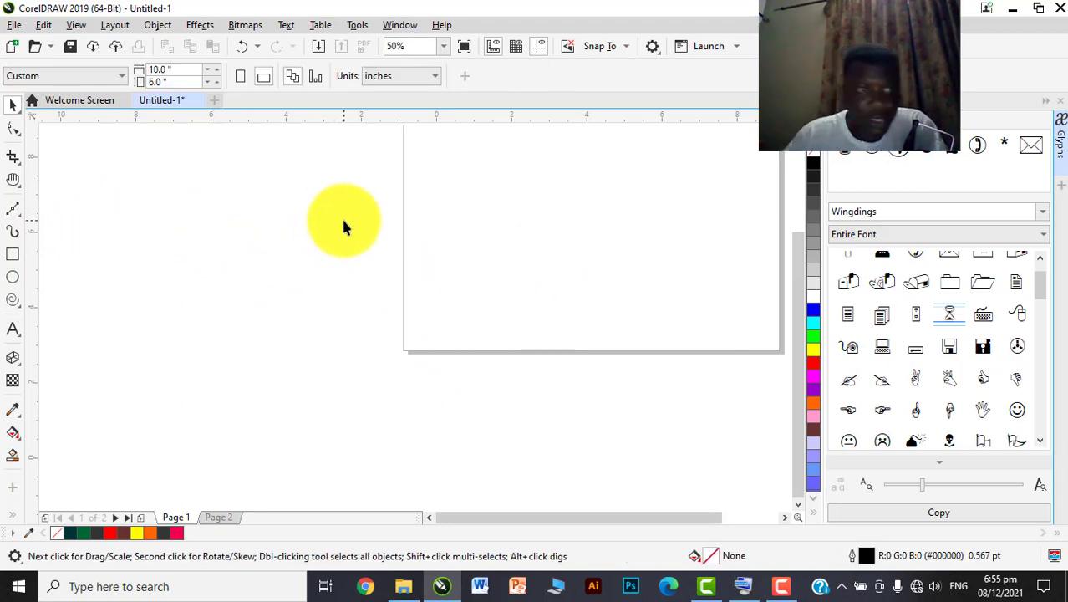
Draw a rectangle about 5.27 by 3.46 inches over the page's lower-left corner, fill it navy blue (#000066) and shift it slightly upward
left_click(15, 255)
mouse_move(334, 221)
left_mouse_down()
mouse_move(508, 310)
mouse_move(535, 352)
left_mouse_up()
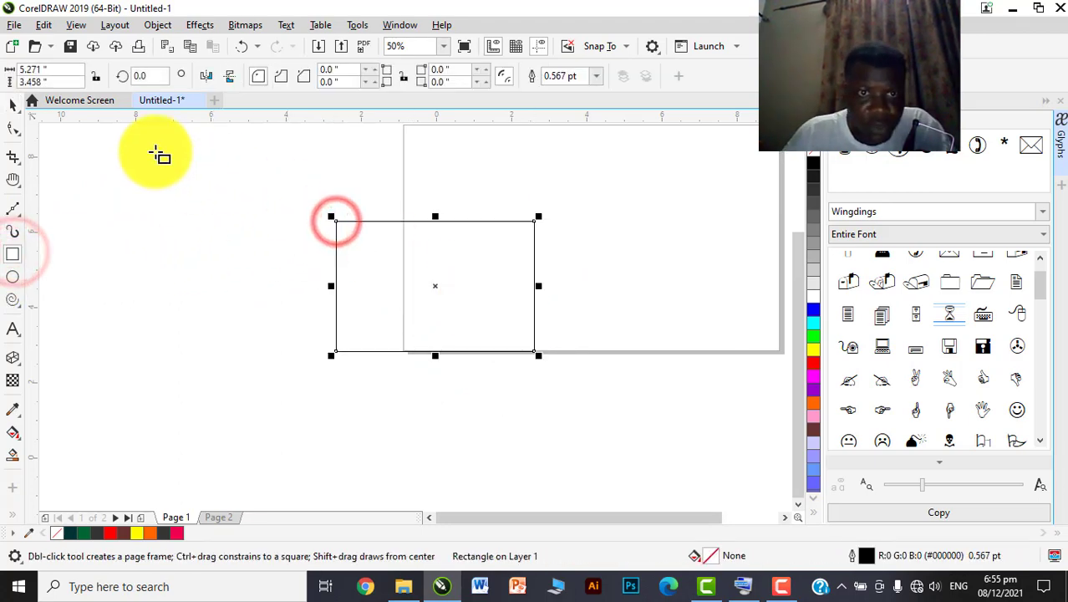
left_click(10, 100)
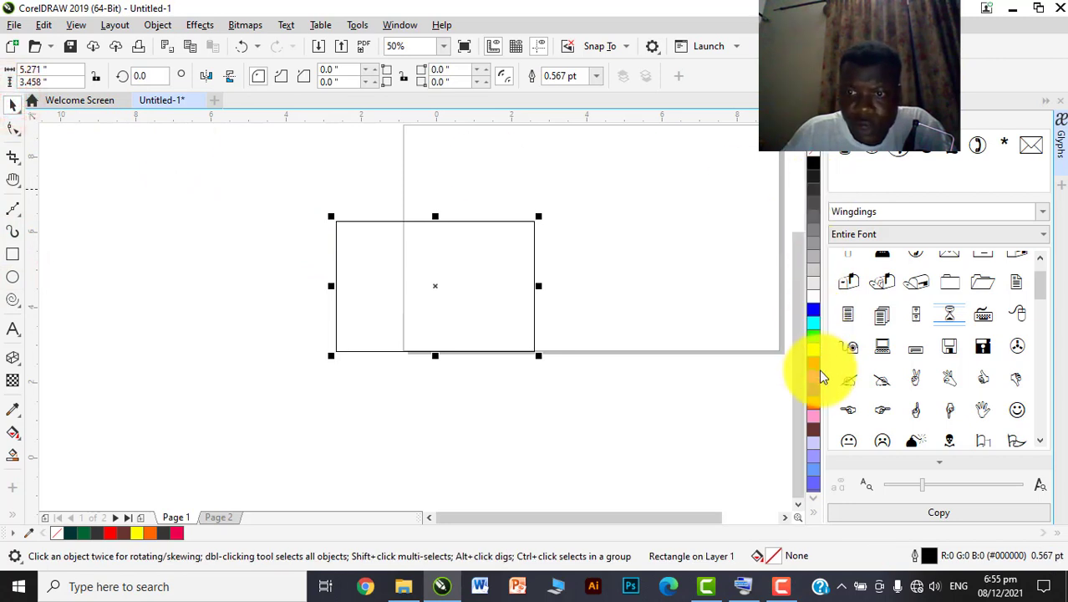
scroll(810, 422, "down", 3)
left_click(813, 409)
left_click_drag(446, 300, 463, 263)
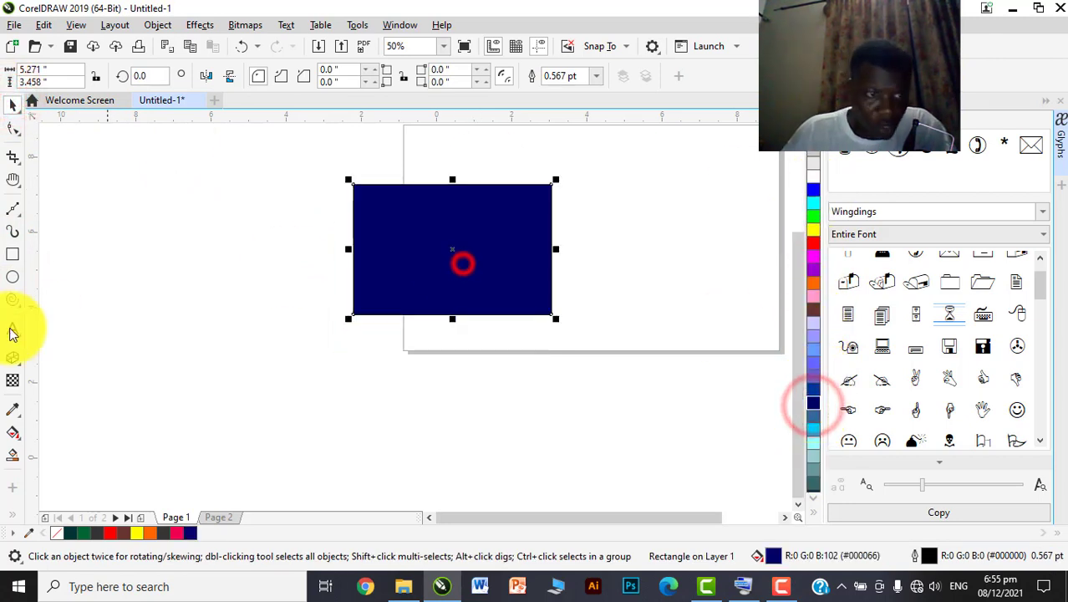
Apply a uniform transparency to the navy rectangle and set its value to 90
left_click(10, 381)
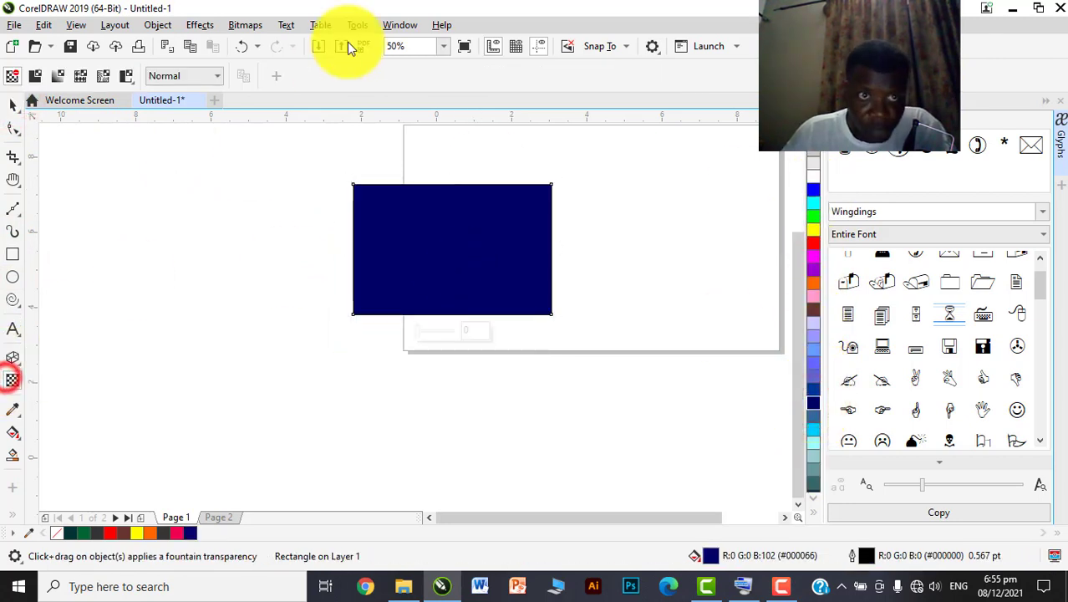
left_click(36, 76)
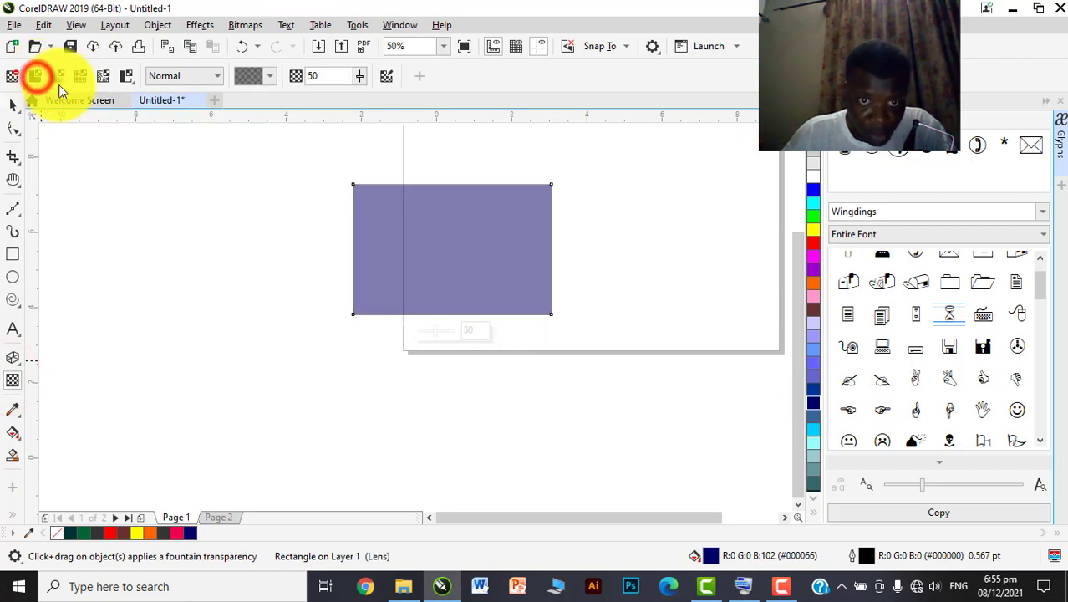
double_click(331, 73)
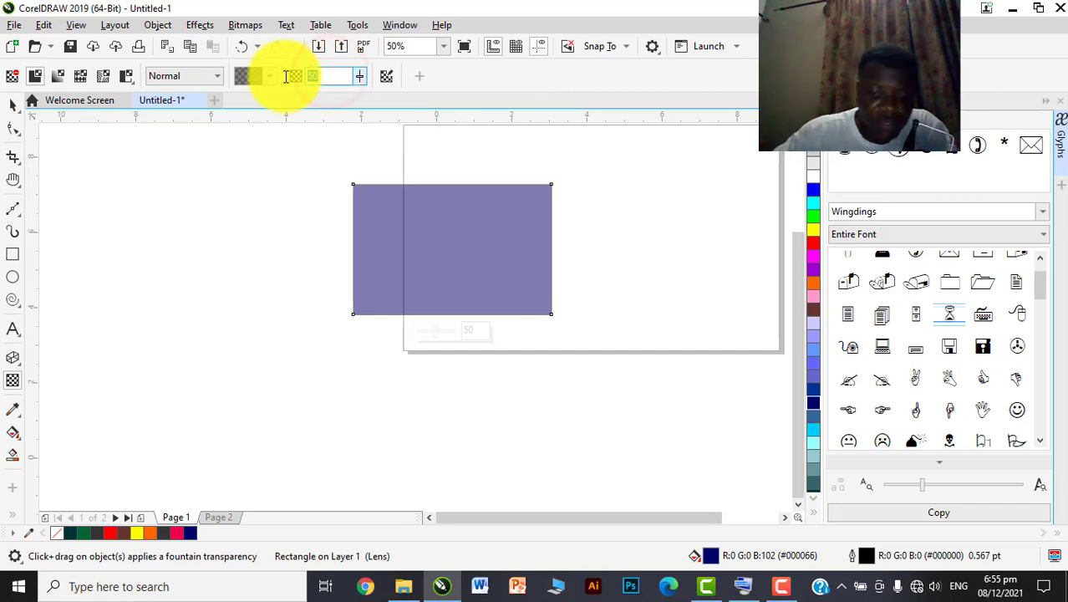
type("90")
key("Return")
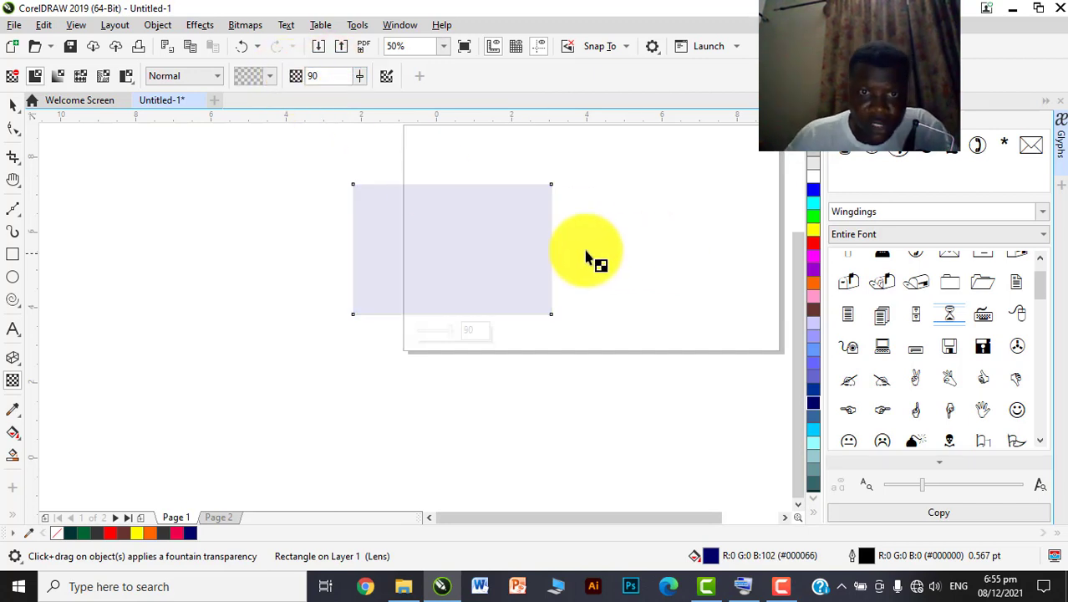
Set the navy rectangle's uniform transparency to 10
scroll(505, 205, "up", 2)
double_click(316, 76)
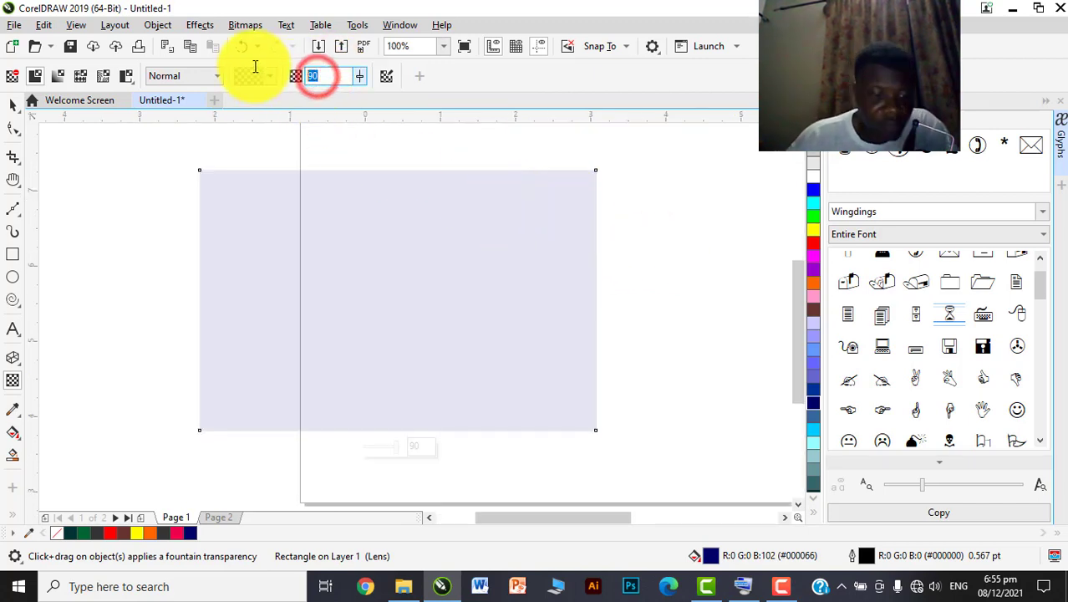
type("10")
key("Return")
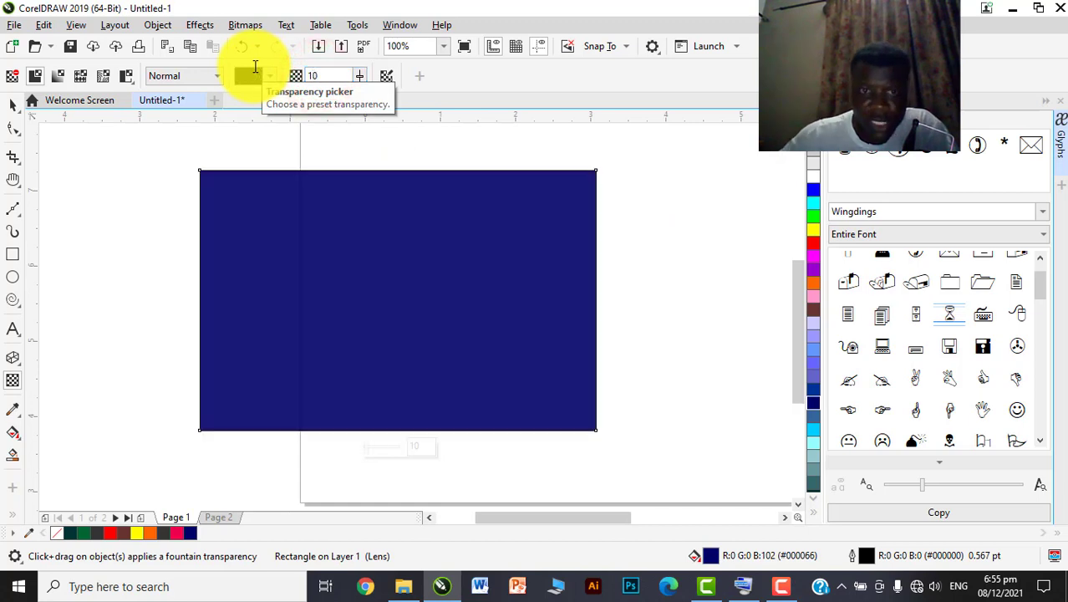
Set the navy rectangle's uniform transparency to 0
double_click(329, 76)
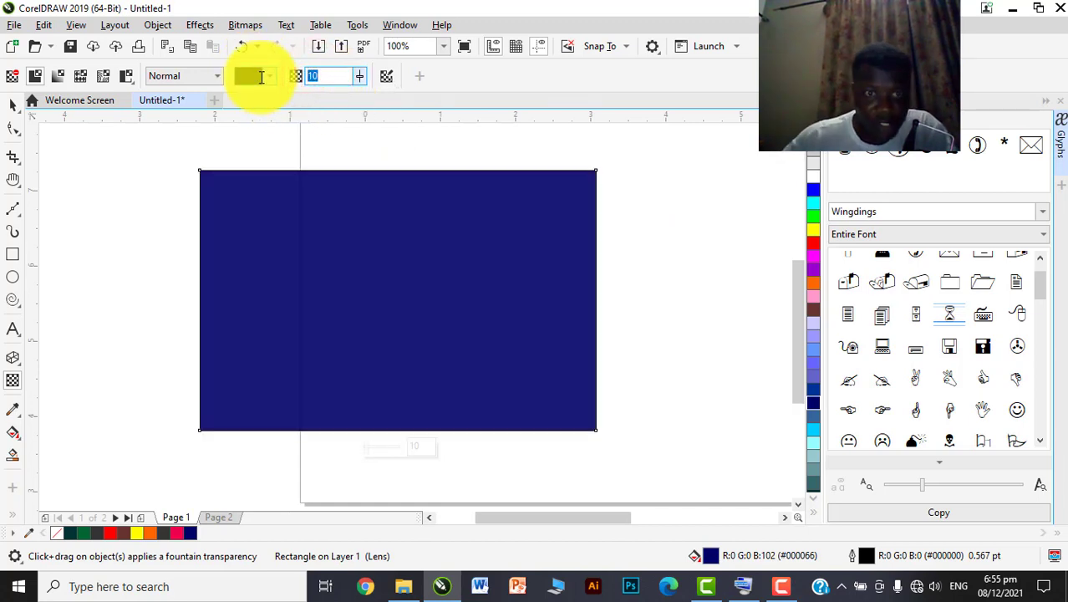
scroll(335, 261, "down", 2)
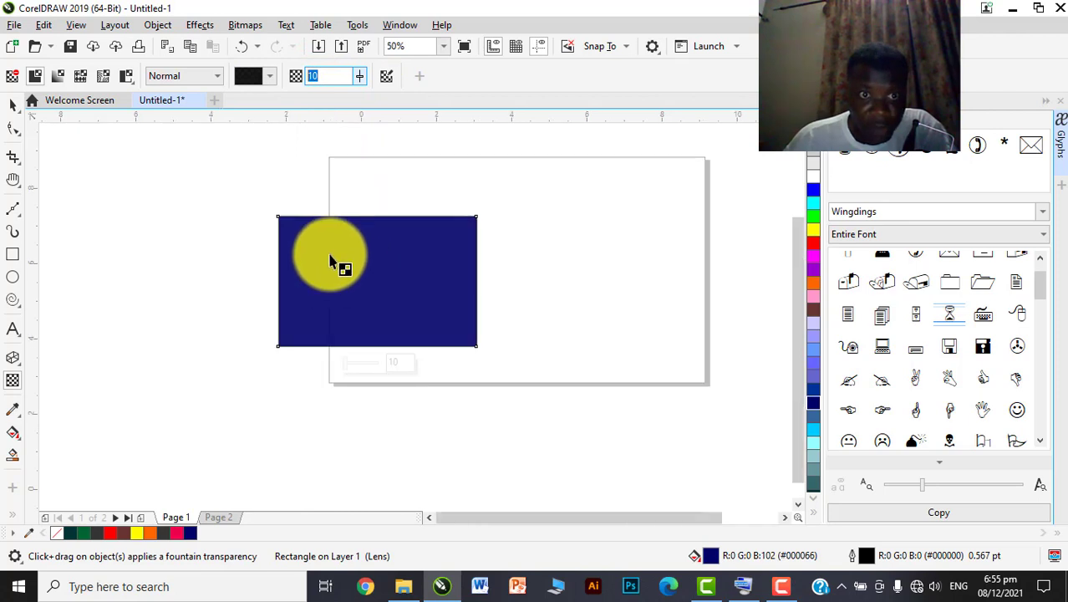
scroll(335, 256, "up", 2)
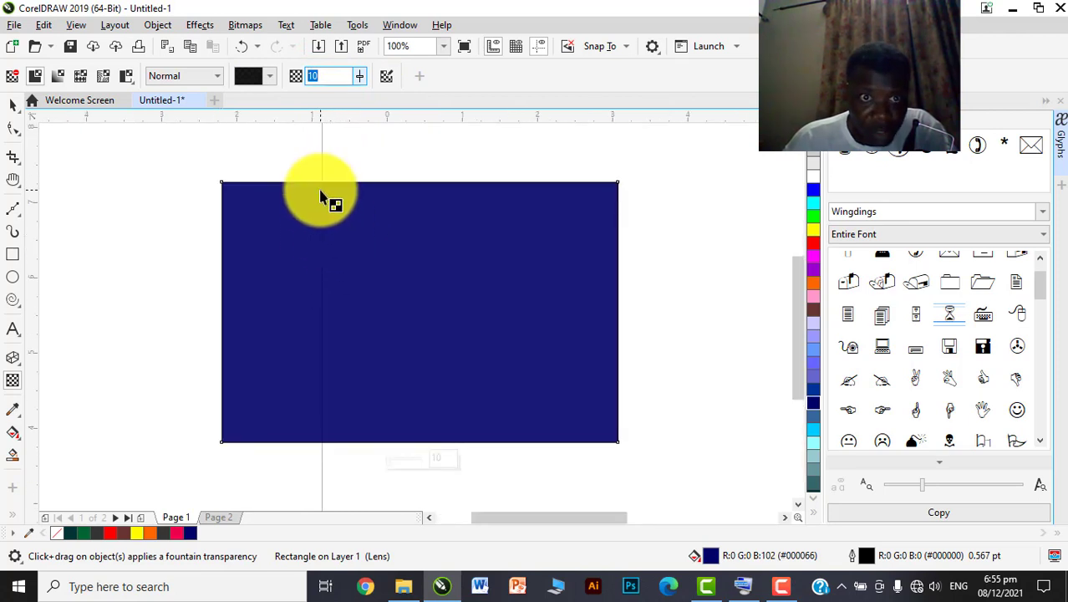
scroll(323, 184, "up", 1)
scroll(317, 192, "down", 2)
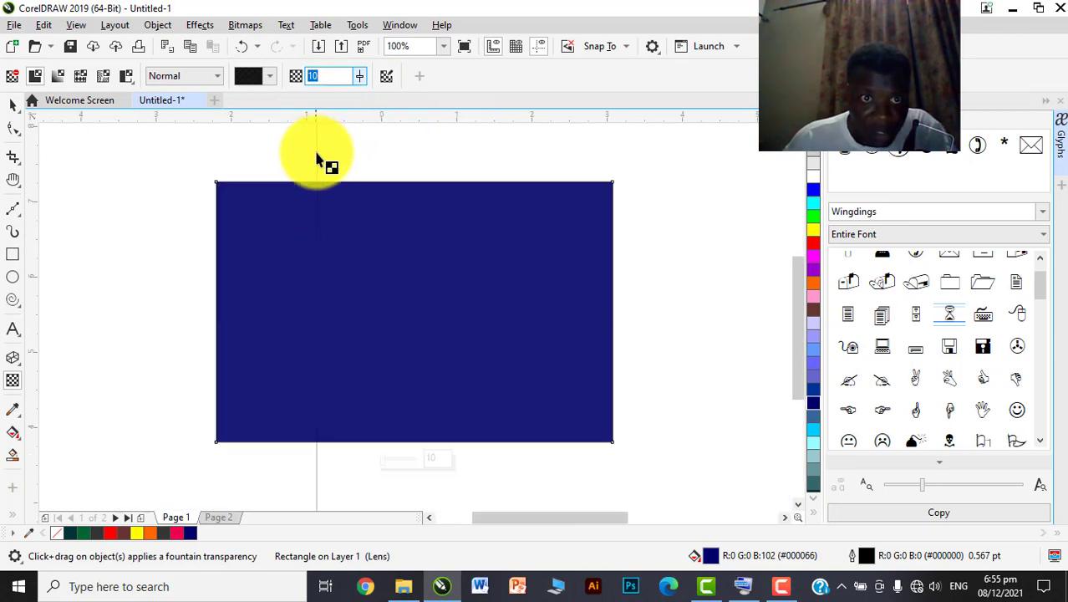
scroll(312, 201, "up", 1)
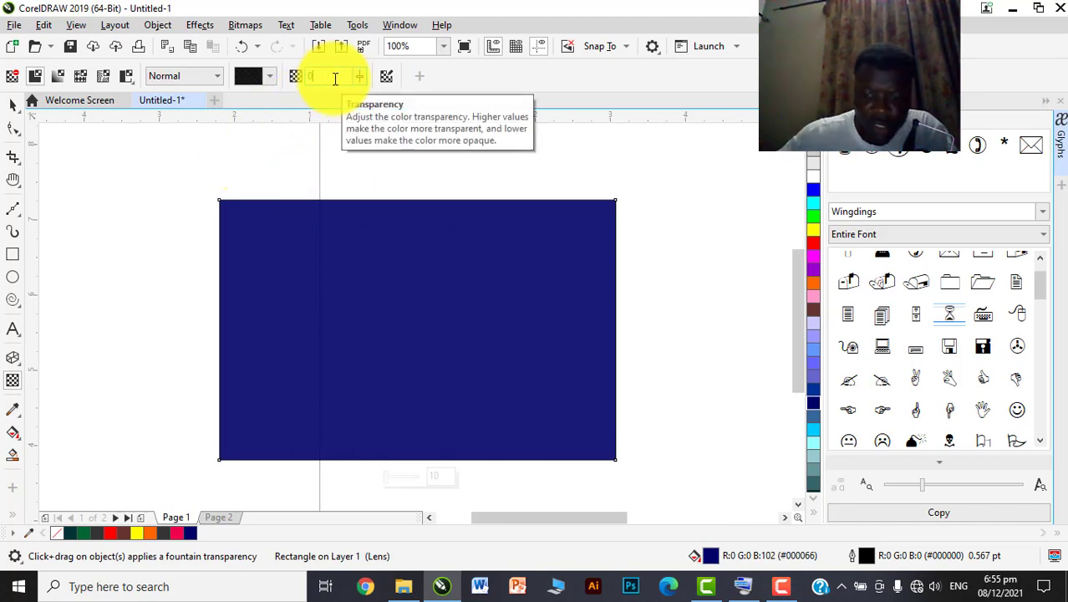
key("Return")
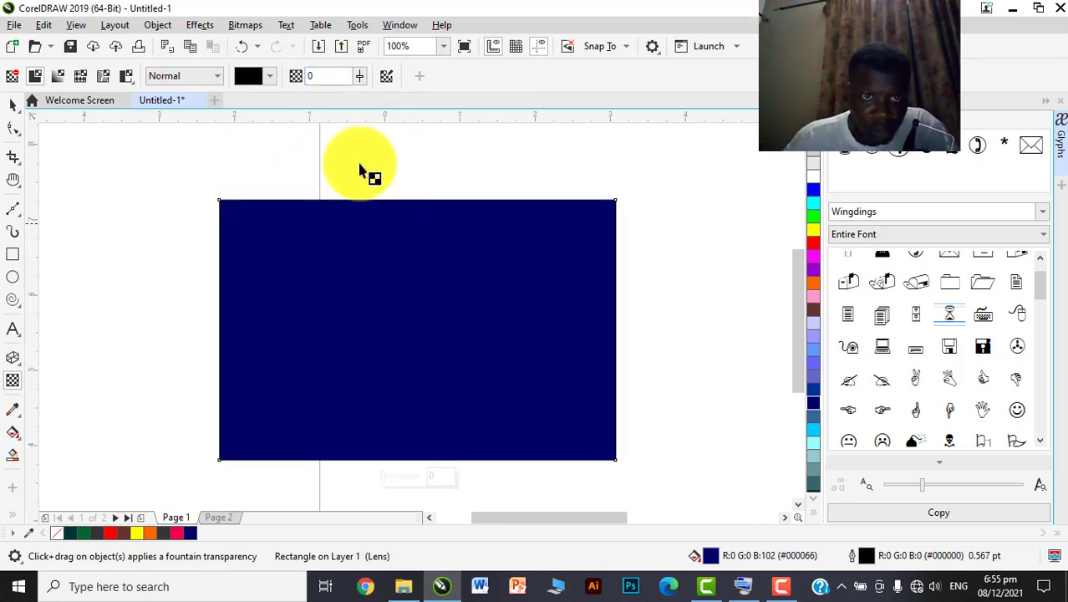
Set the navy rectangle's uniform transparency to 40, and remove the transparency from it
double_click(330, 78)
type("4")
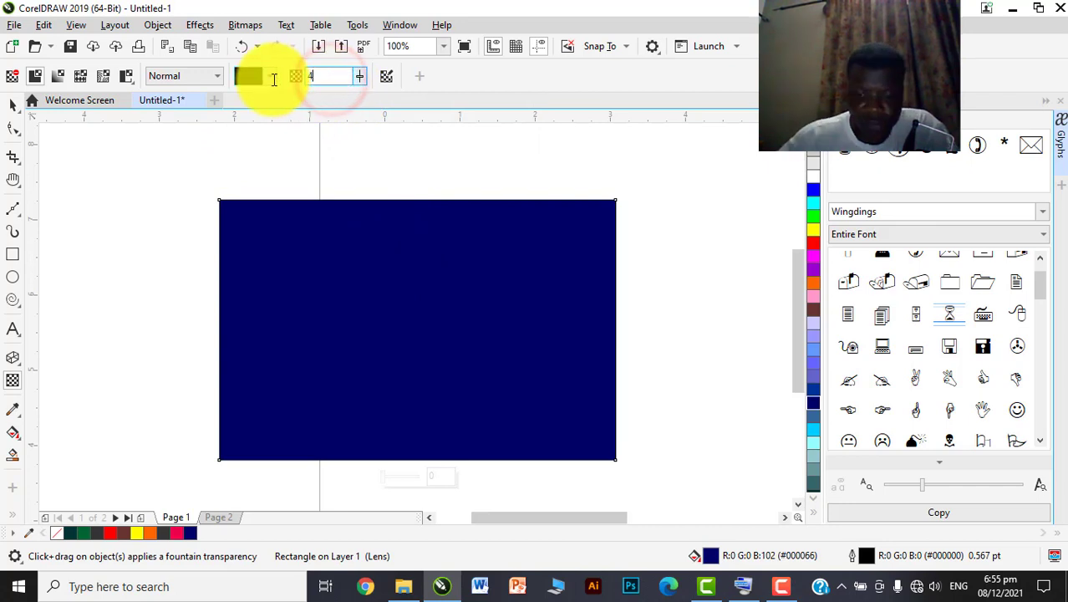
type("0")
key("Return")
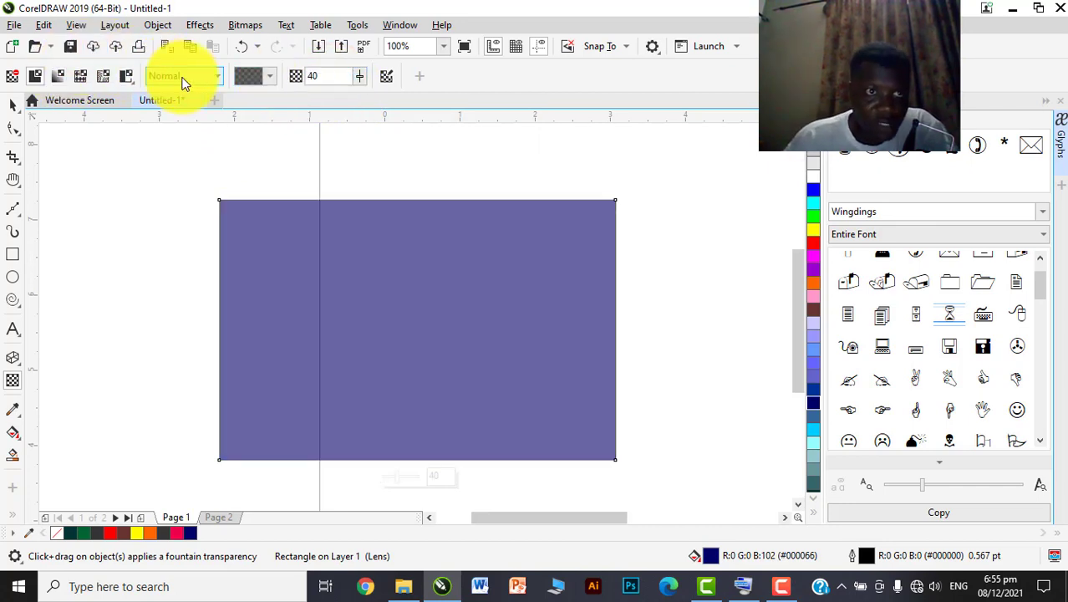
left_click(359, 79)
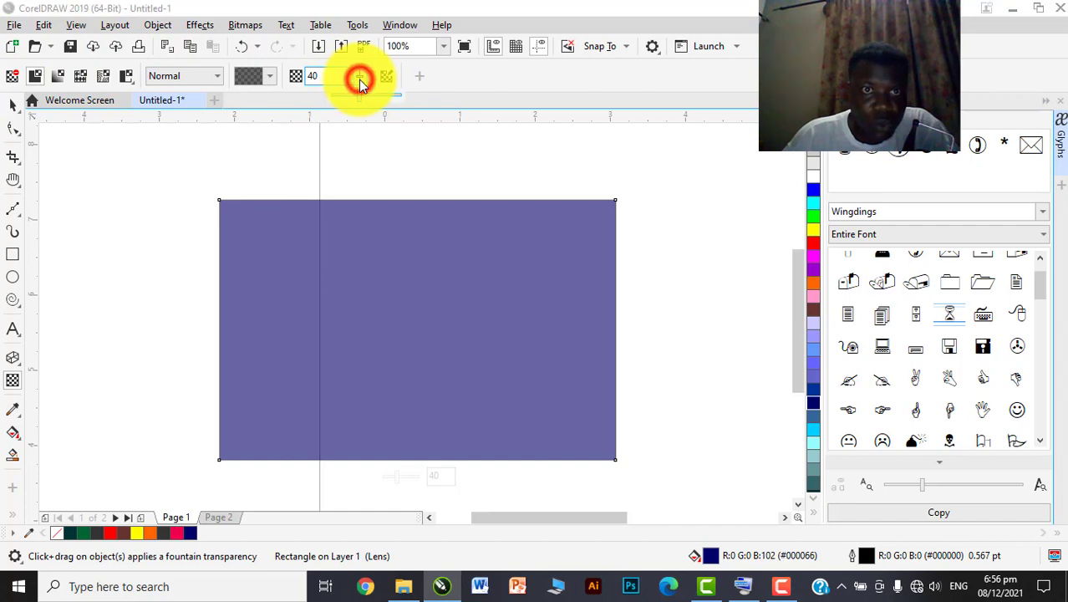
left_click(12, 77)
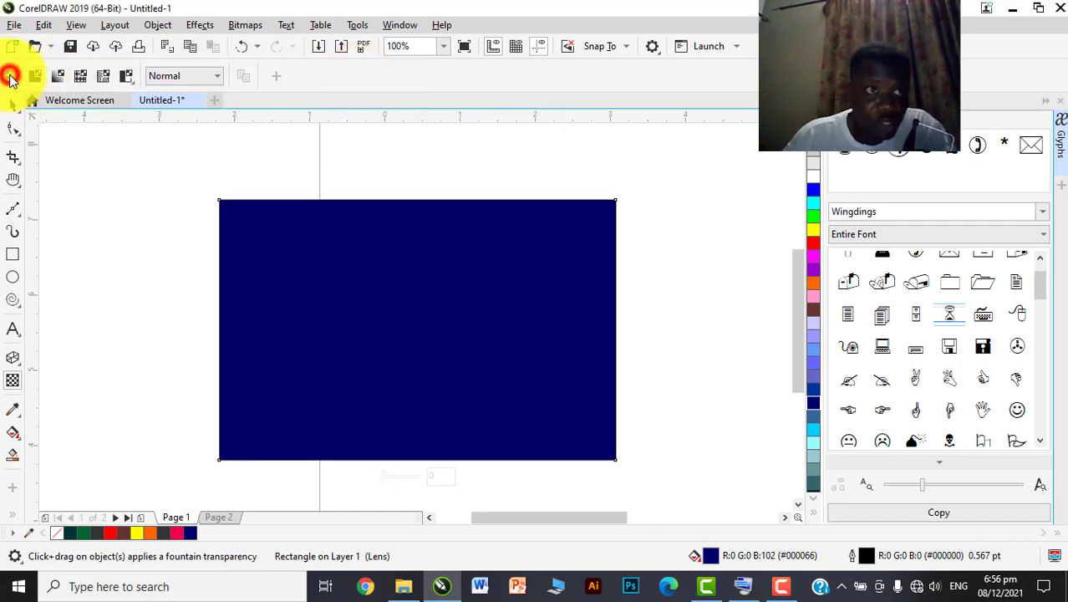
Change the navy rectangle's transparency merge mode to Invert
left_click(195, 77)
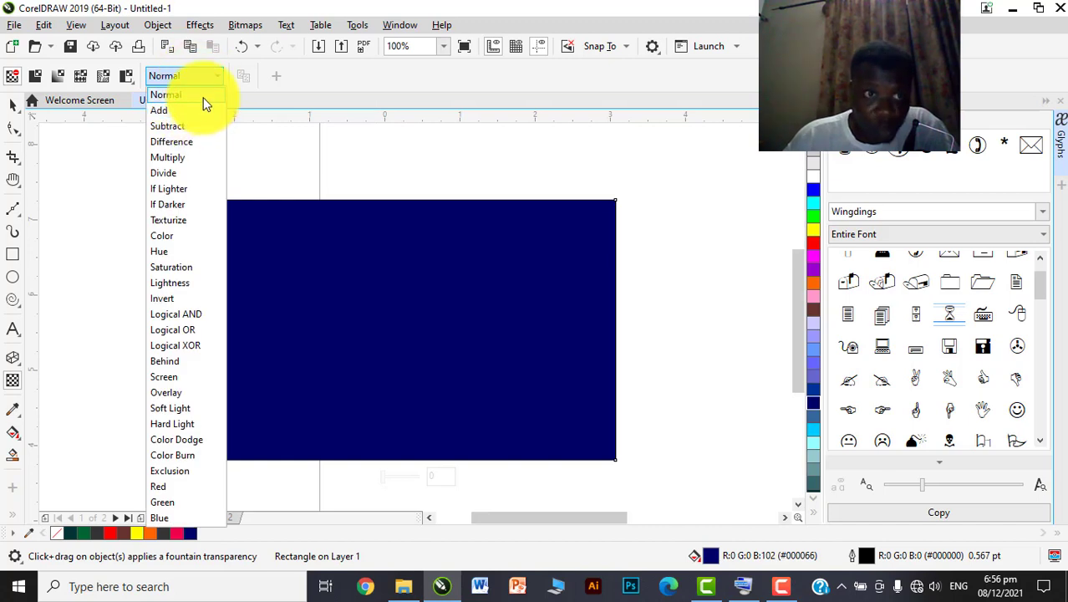
left_click(173, 298)
scroll(422, 286, "down", 1)
scroll(428, 297, "up", 1)
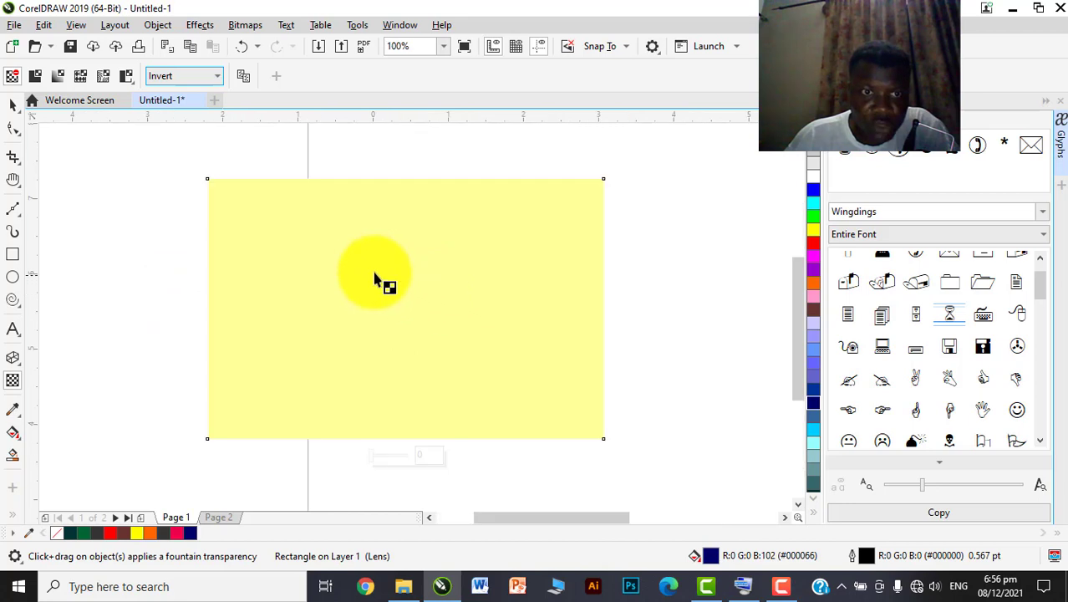
scroll(369, 246, "down", 1)
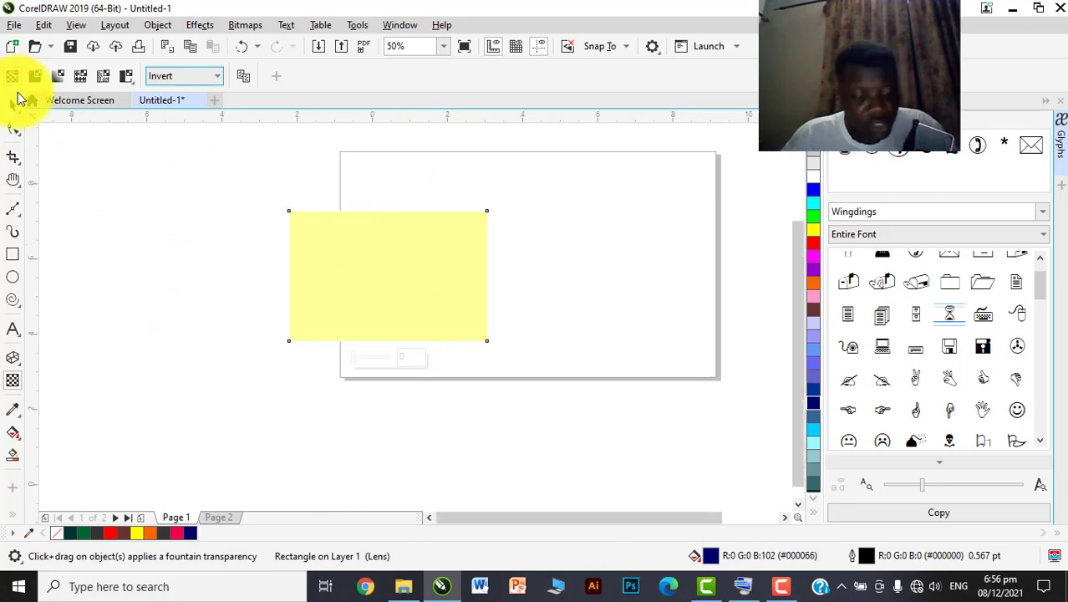
Move the inverted rectangle to the left, and undo both the move and the Invert merge mode
left_click(119, 187)
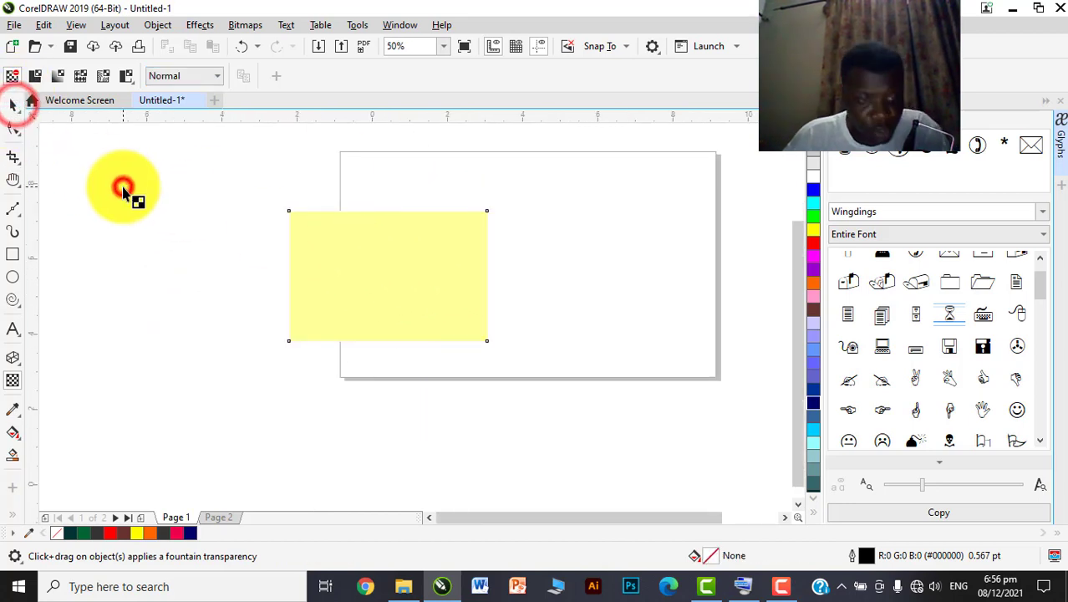
left_click(18, 105)
left_click_drag(405, 279, 310, 262)
key("ctrl+z")
key("ctrl+z")
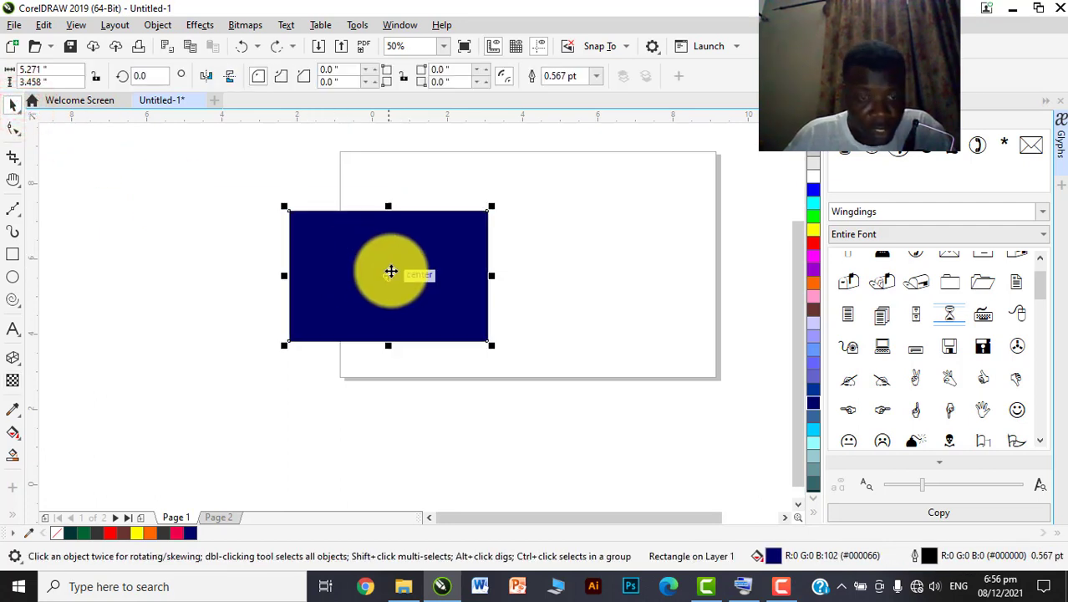
Duplicate the navy rectangle and arrange the two rectangles side by side, with one fully on the page
left_click_drag(389, 267, 563, 271)
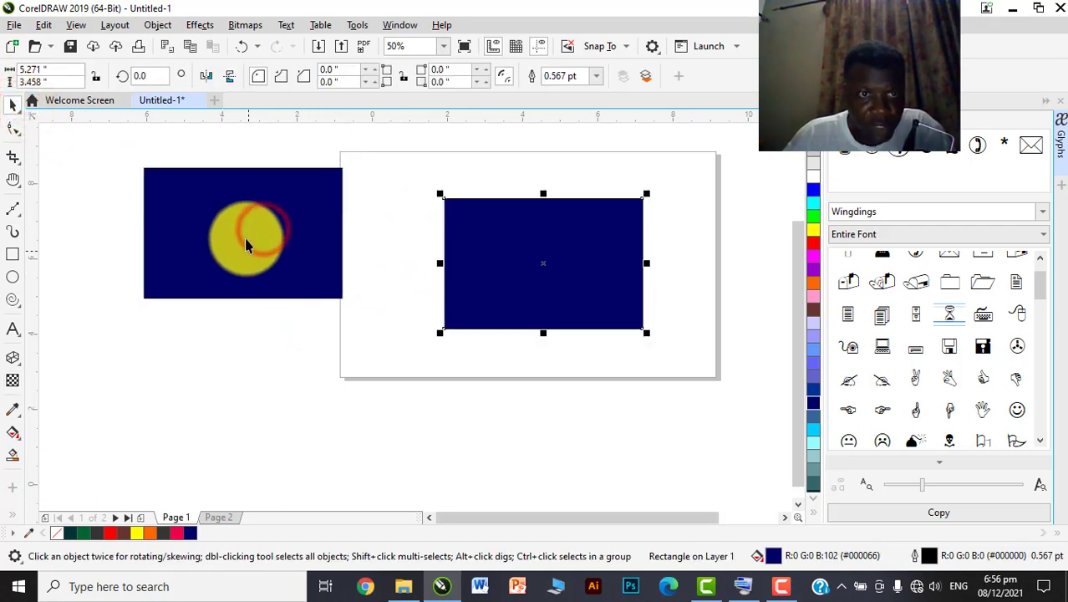
left_click_drag(255, 239, 353, 273)
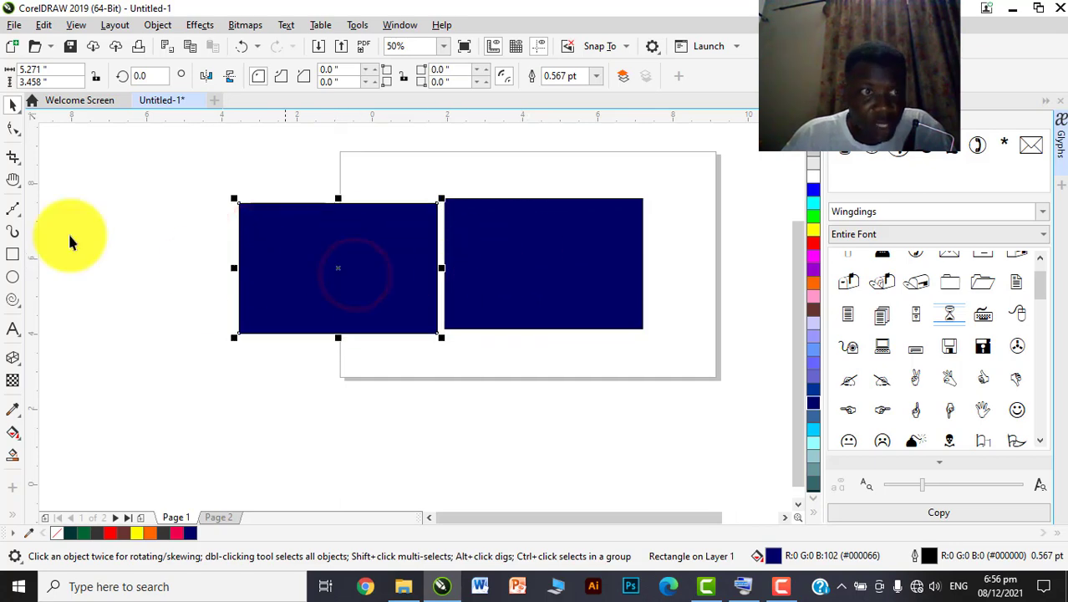
Set the left rectangle's transparency merge mode to Invert
left_click(13, 380)
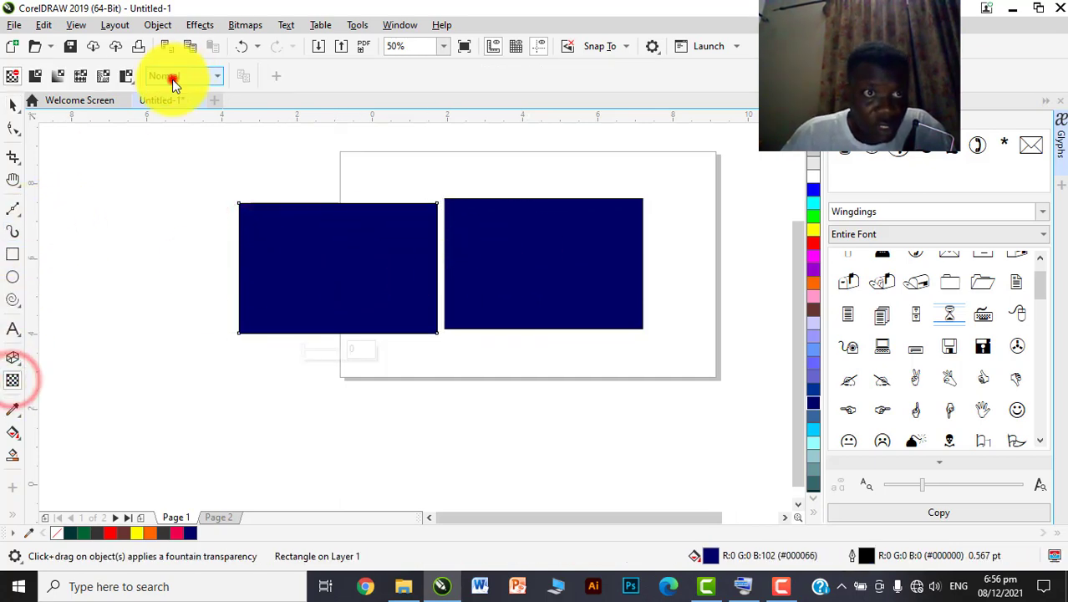
left_click(172, 77)
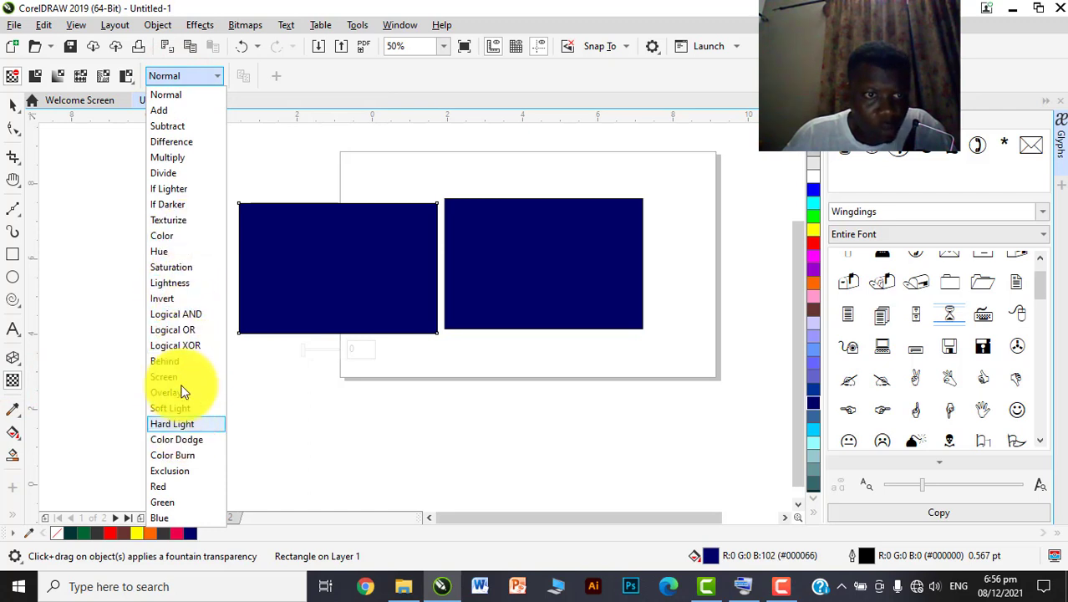
left_click(179, 298)
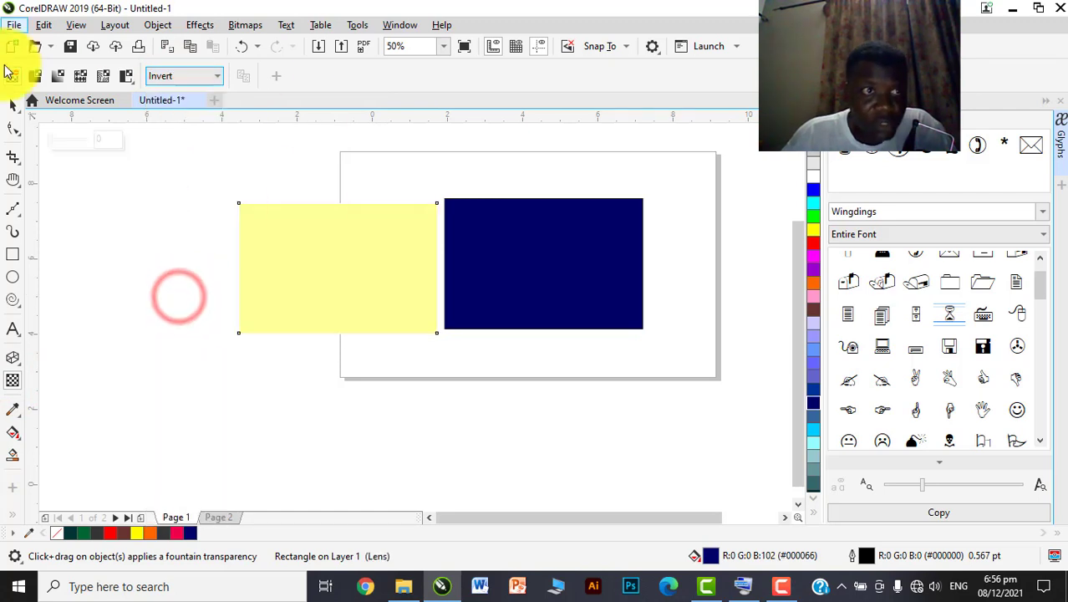
Move the navy rectangle slightly closer to the inverted yellow rectangle
left_click(12, 105)
left_click_drag(377, 253, 424, 246)
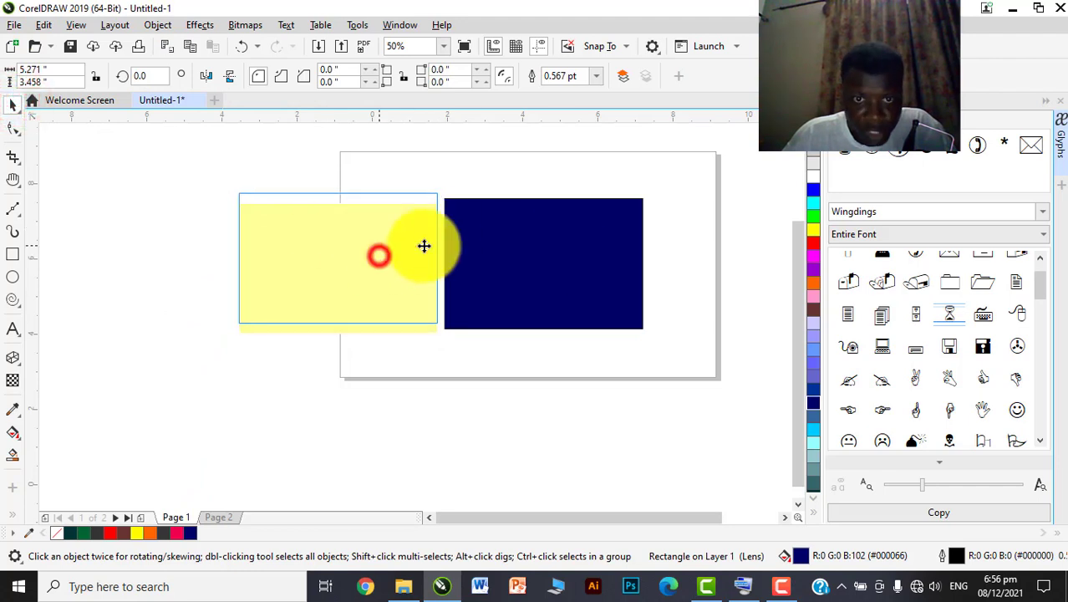
left_click_drag(493, 245, 490, 237)
scroll(490, 237, "up", 2)
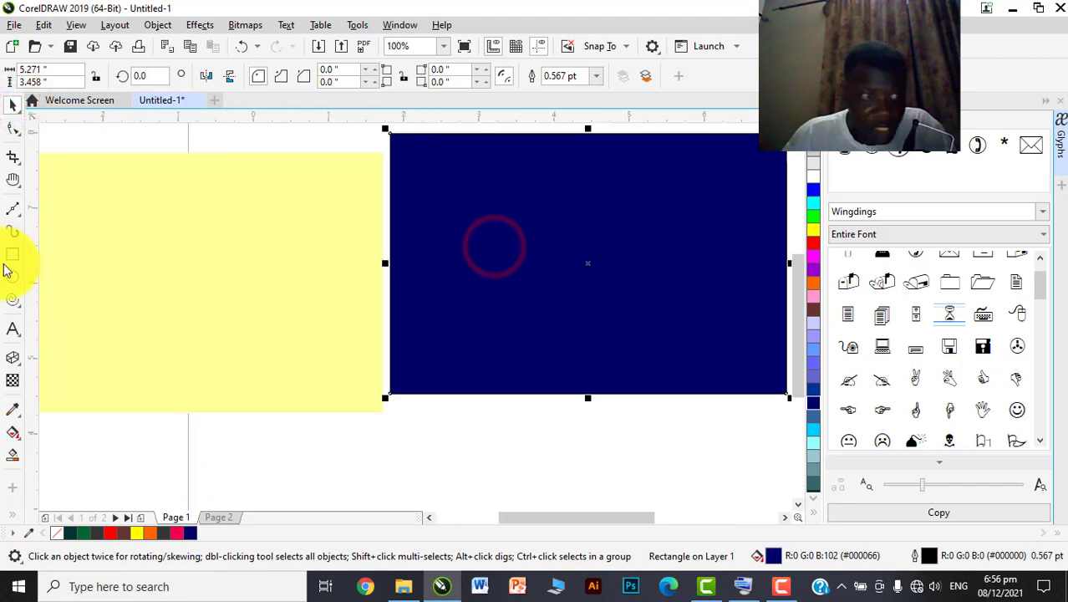
Add a first name as artistic text just below the yellow rectangle
left_click(13, 329)
left_click(240, 443)
type("D")
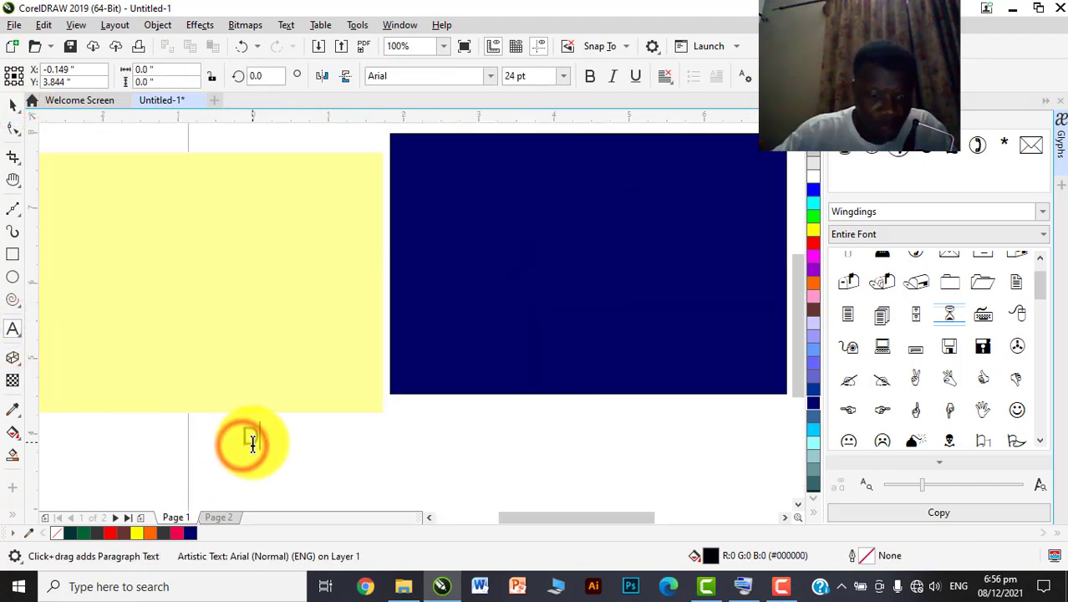
type("ebby")
Enlarge the name text to about 74 pt and place it on the navy rectangle
left_click(13, 105)
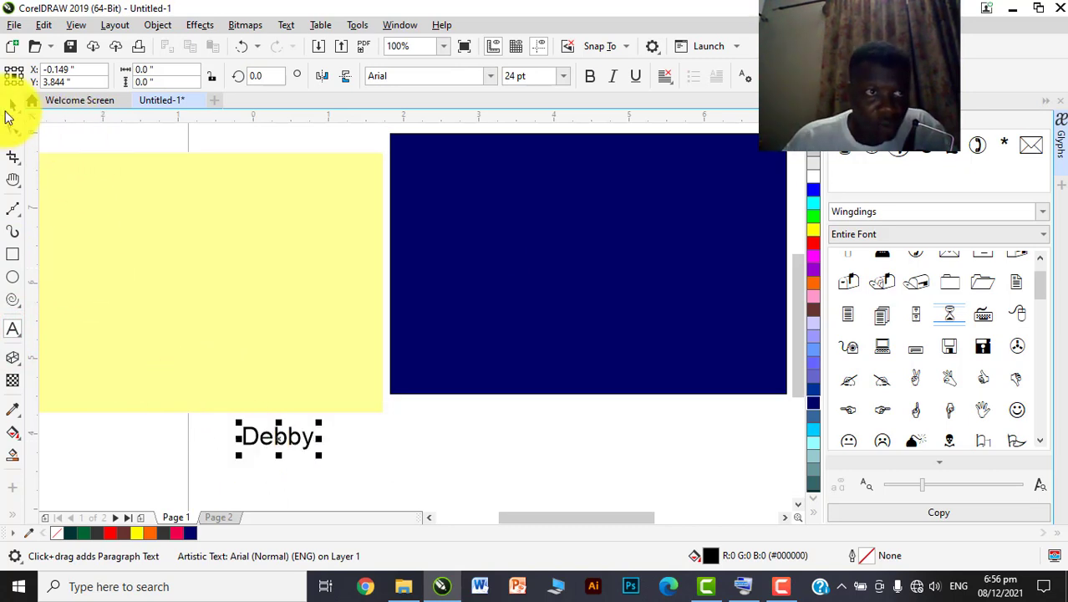
left_click_drag(319, 455, 408, 515)
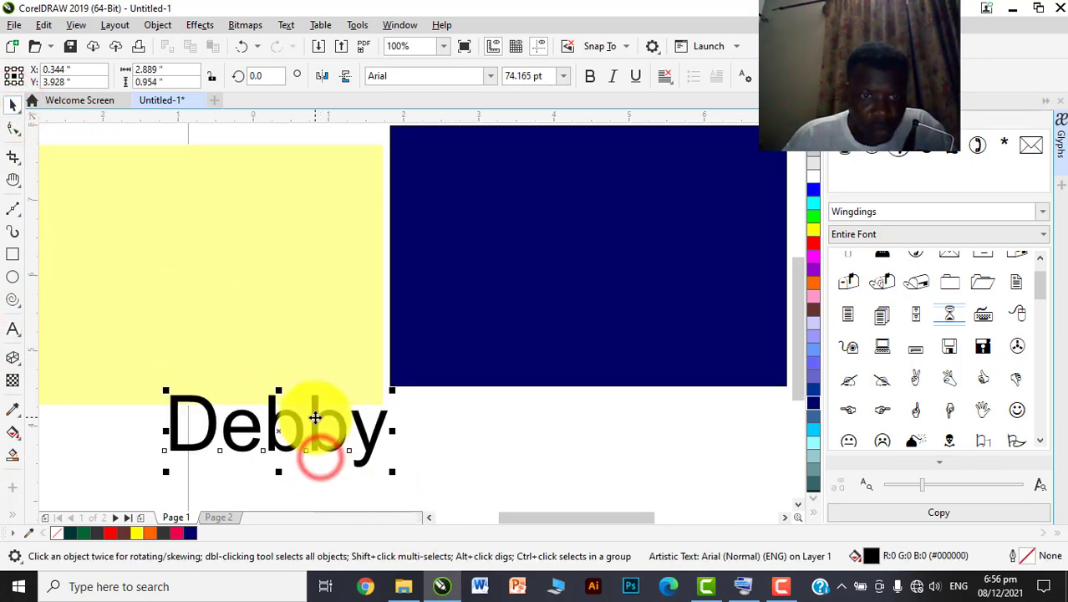
left_click_drag(314, 418, 638, 247)
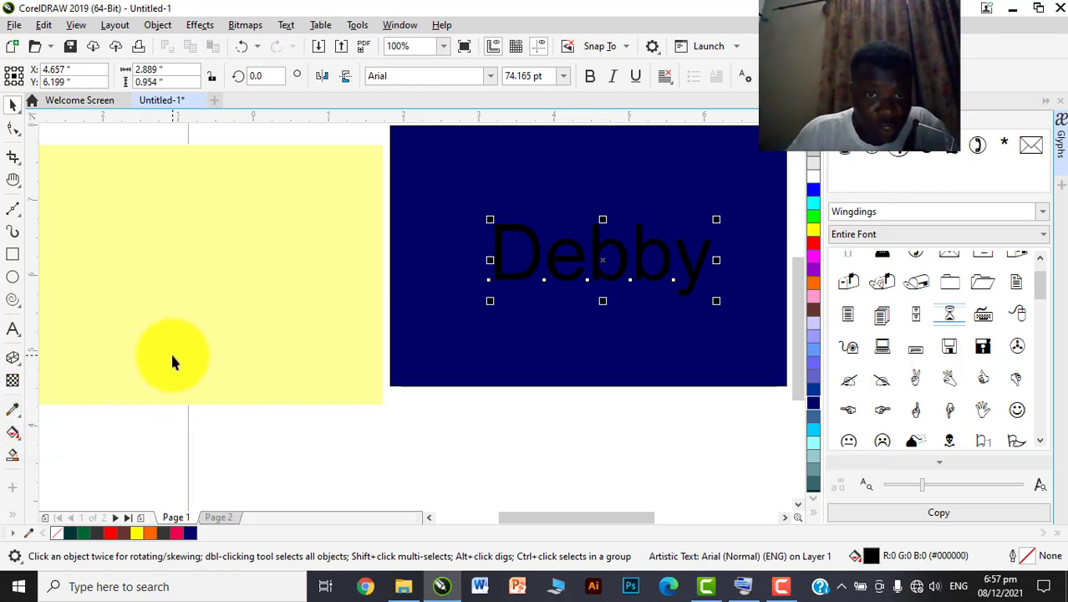
Sample the inverted rectangle's yellow with the Color Eyedropper and apply it to the name text on the navy rectangle
left_click(12, 408)
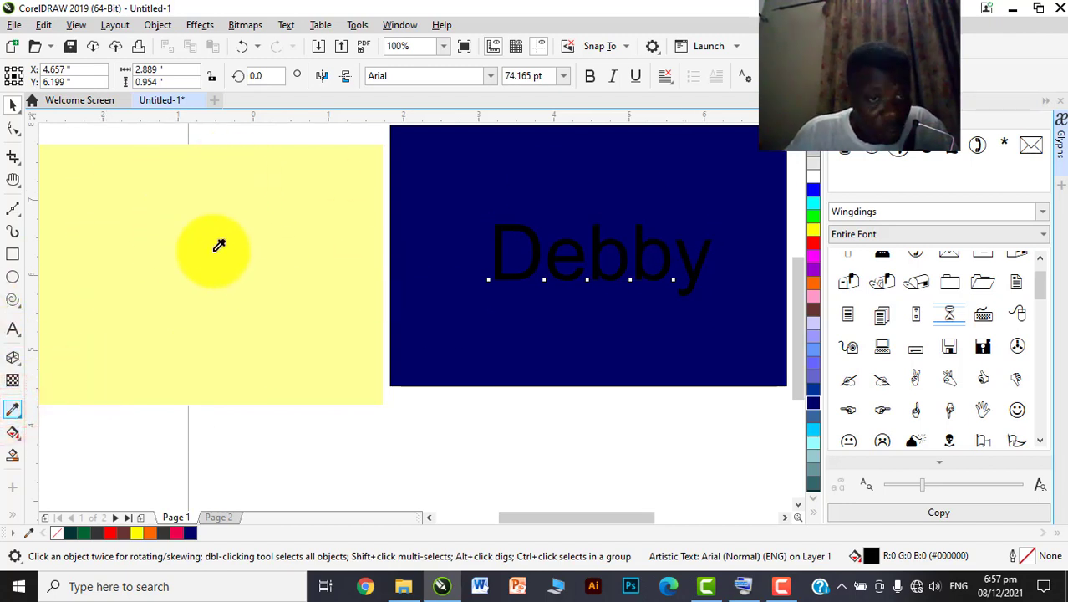
left_click(251, 229)
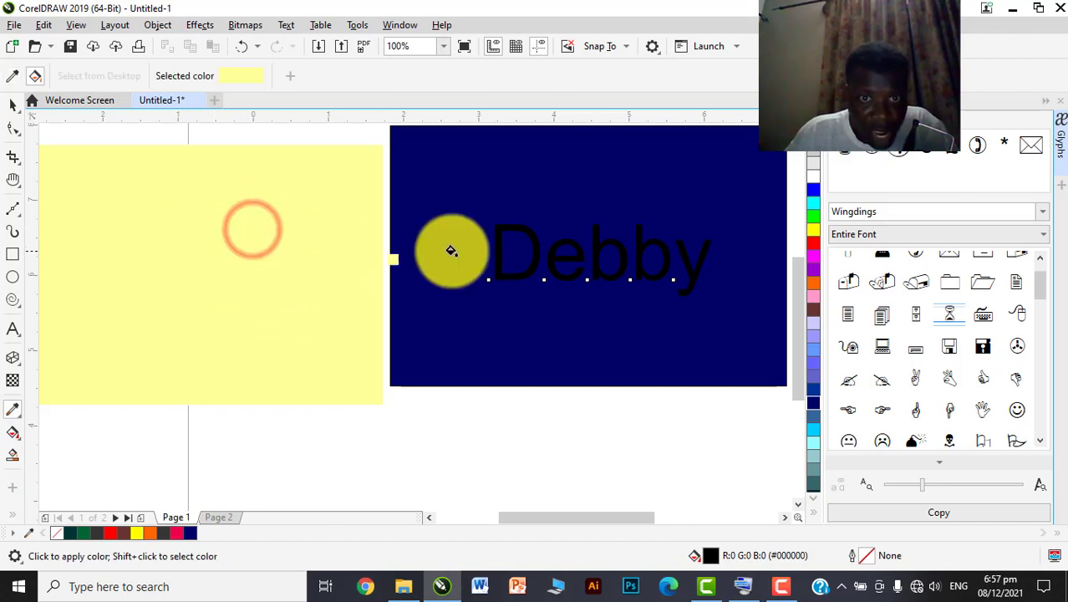
scroll(459, 251, "down", 2)
scroll(493, 255, "up", 2)
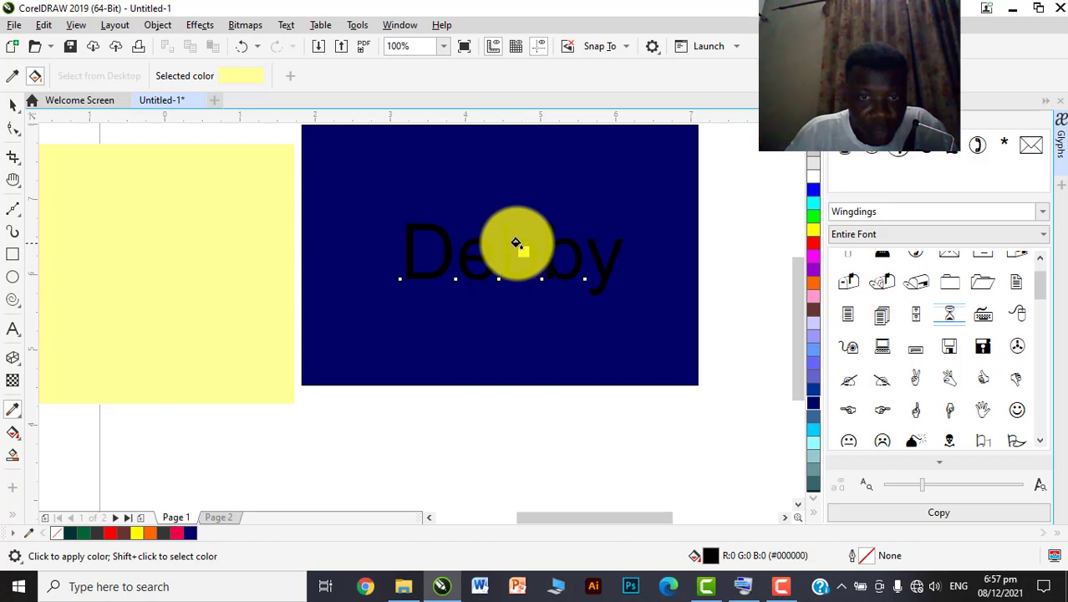
scroll(516, 242, "up", 2)
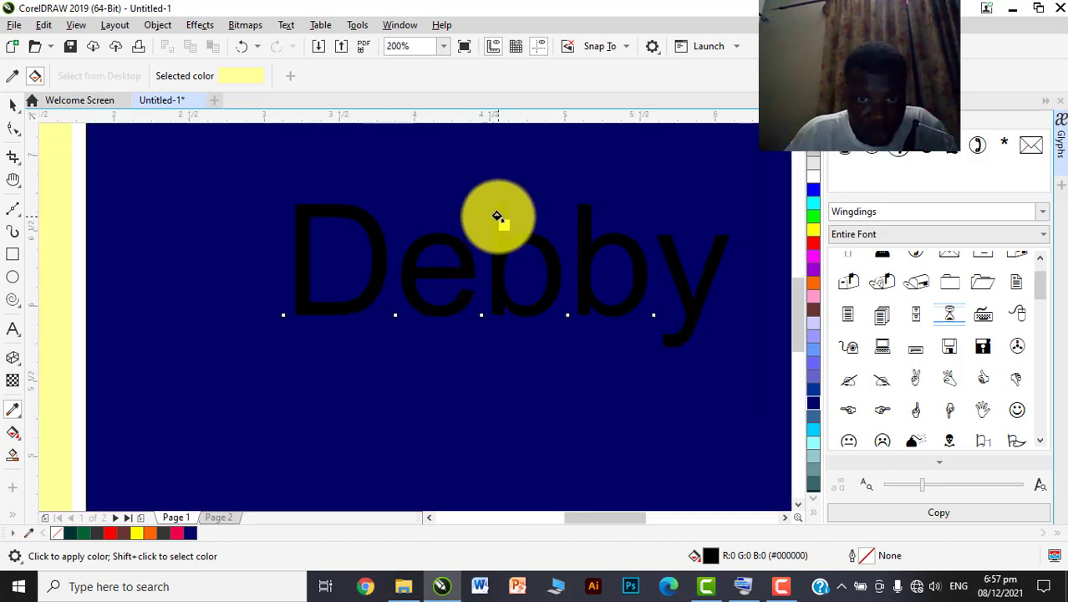
left_click(495, 217)
scroll(394, 291, "down", 2)
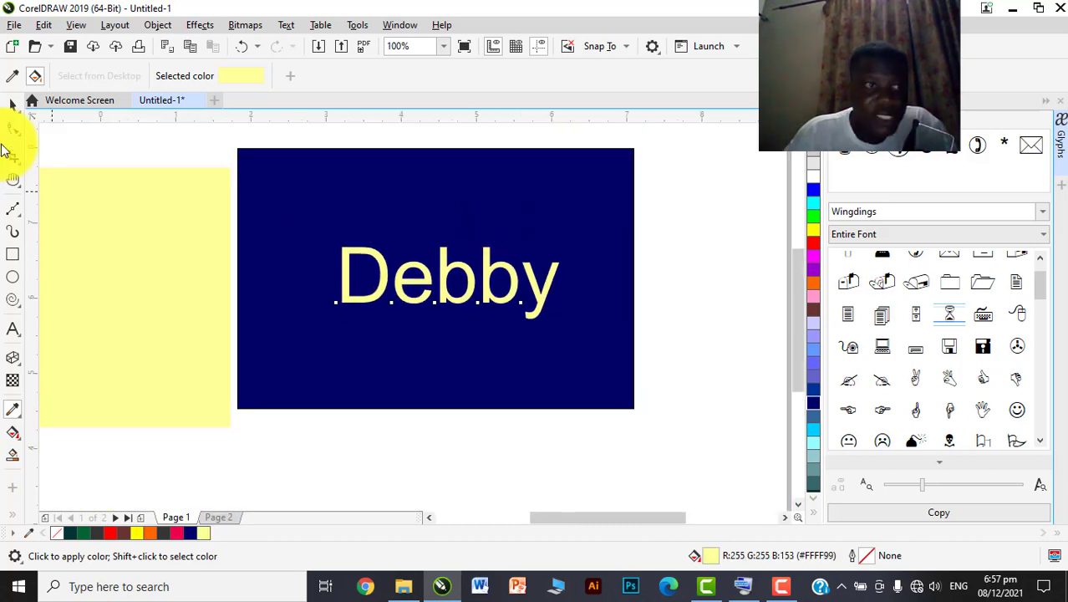
left_click(11, 103)
Move the yellow rectangle so that it sits flush against the navy rectangle's left edge
scroll(417, 215, "down", 2)
left_click(259, 247)
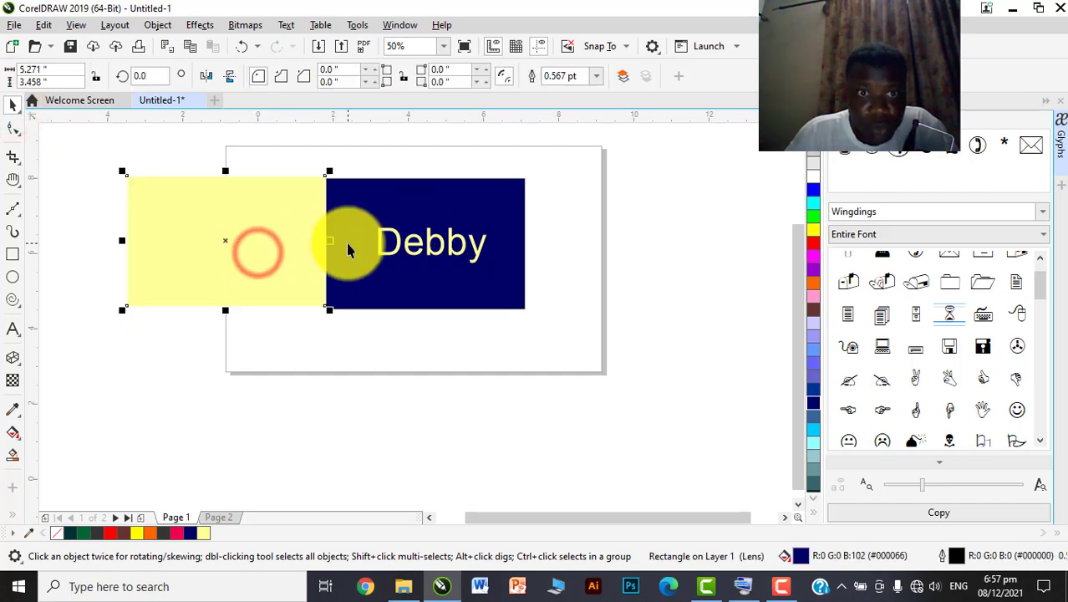
scroll(409, 241, "up", 2)
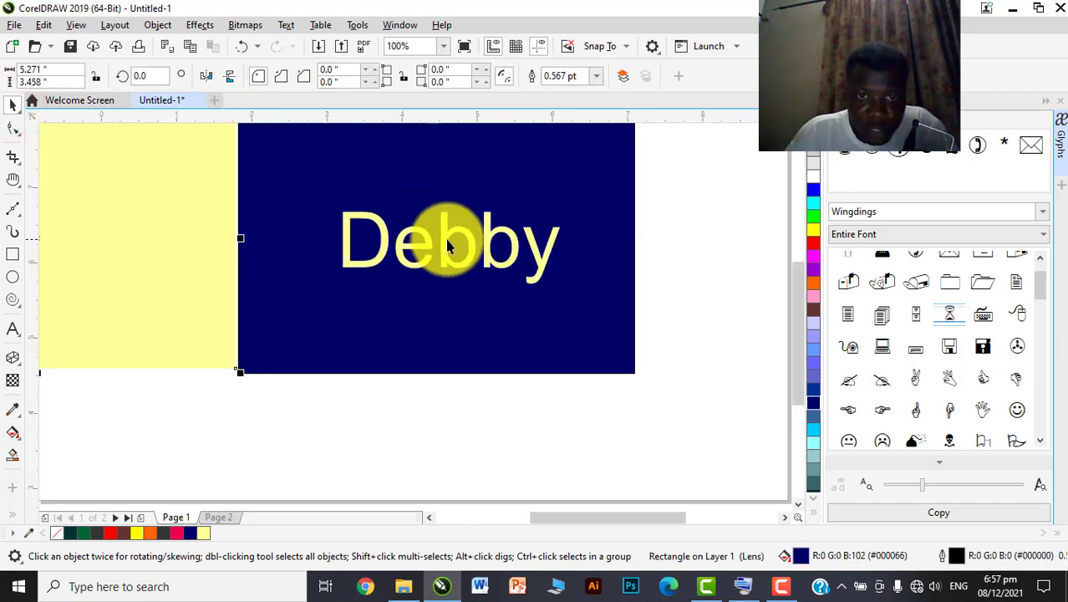
scroll(350, 251, "down", 4)
scroll(350, 293, "up", 2)
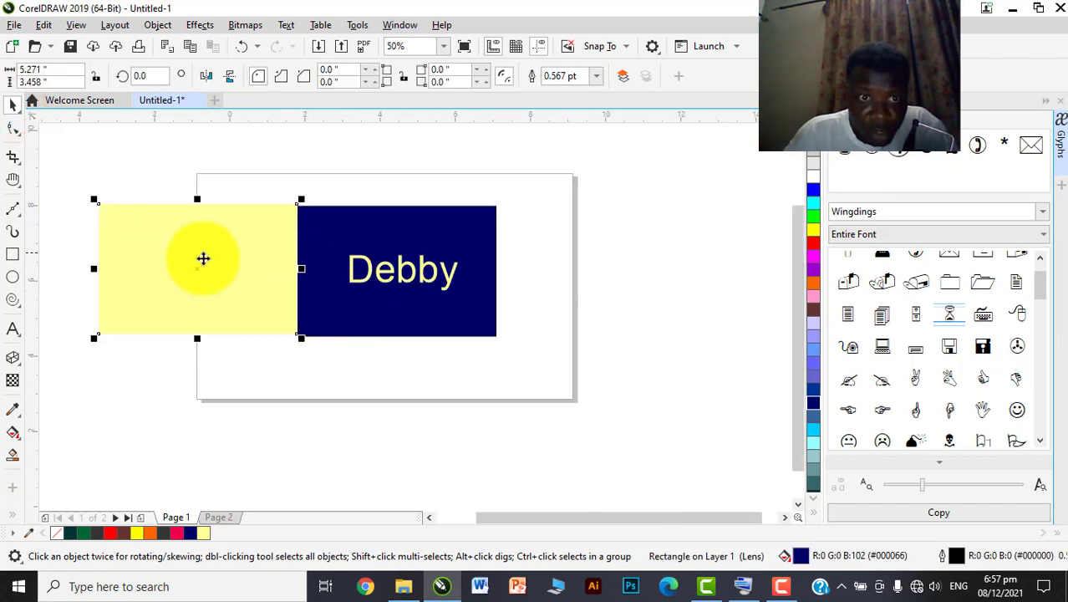
Place a copy of the navy rectangle beyond the page's right edge and fill it with dark teal (#003333)
scroll(428, 280, "down", 2)
scroll(389, 288, "up", 2)
scroll(392, 277, "down", 2)
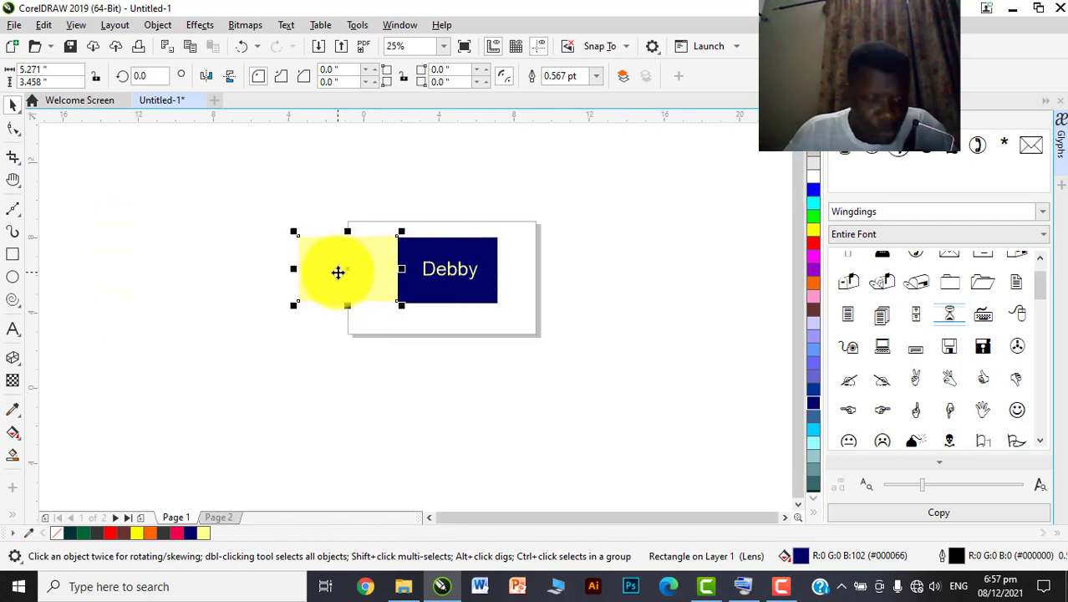
left_click_drag(452, 245, 593, 231)
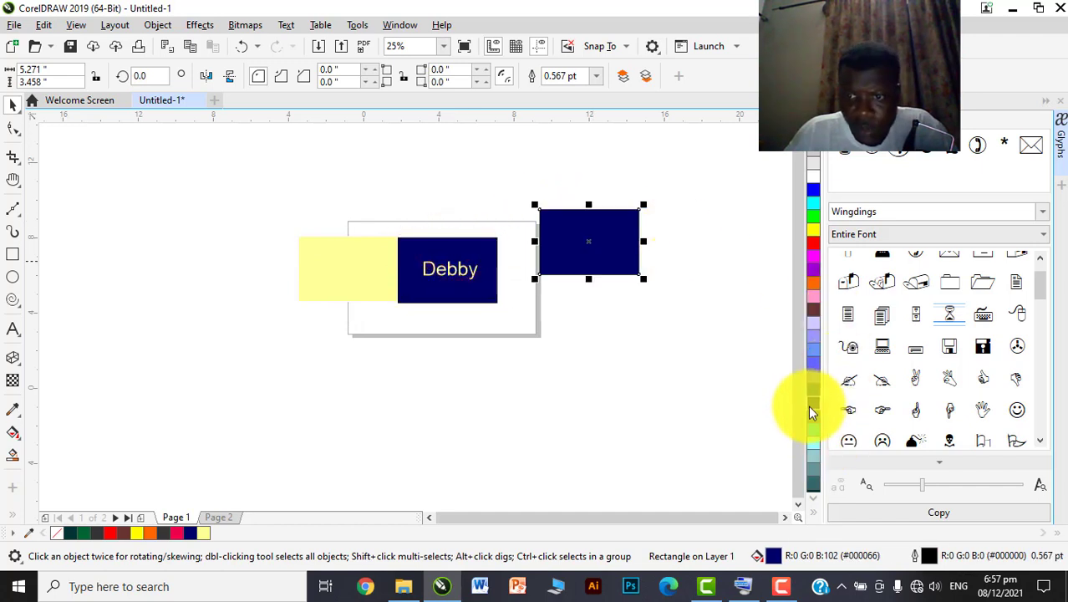
scroll(810, 408, "down", 2)
left_click(813, 375)
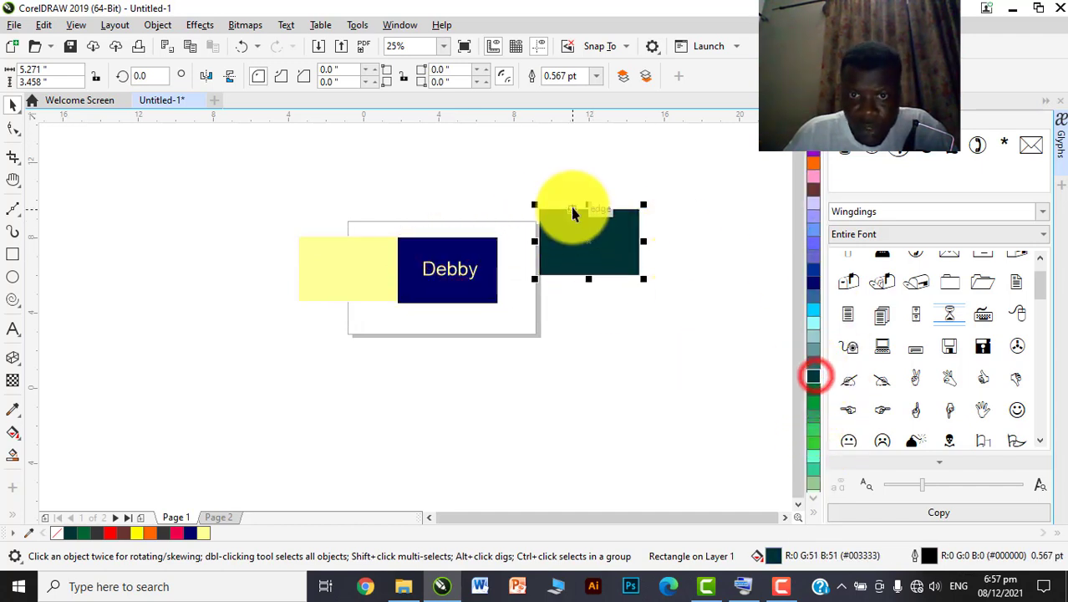
Move the dark teal rectangle below the yellow one, duplicate it, and place the copy to its right
left_click_drag(603, 232, 291, 330)
scroll(291, 330, "up", 2)
scroll(282, 331, "down", 2)
key("ctrl+d")
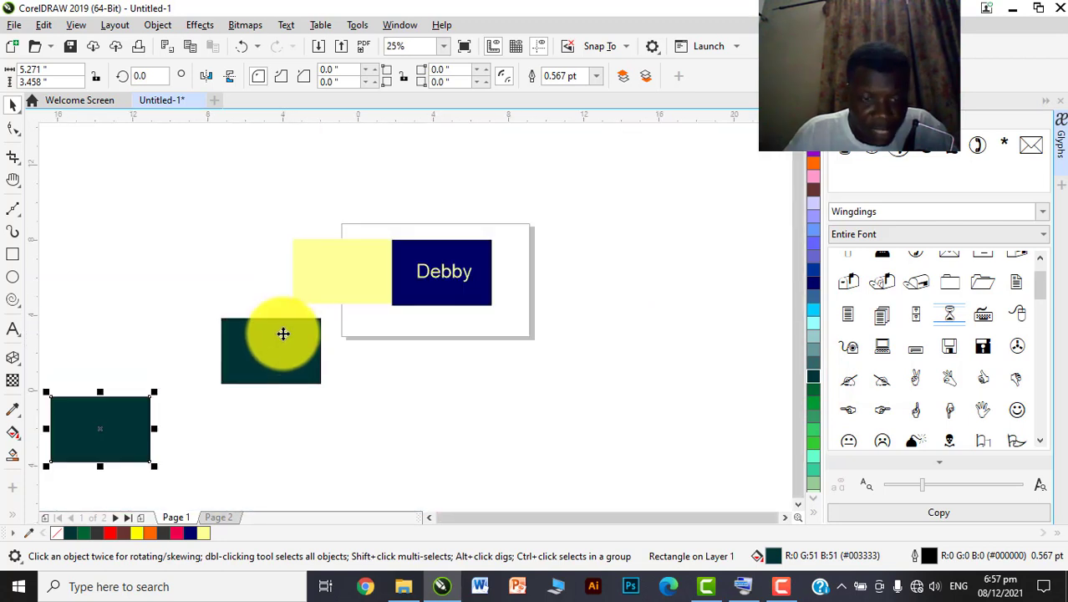
left_click_drag(115, 412, 396, 334)
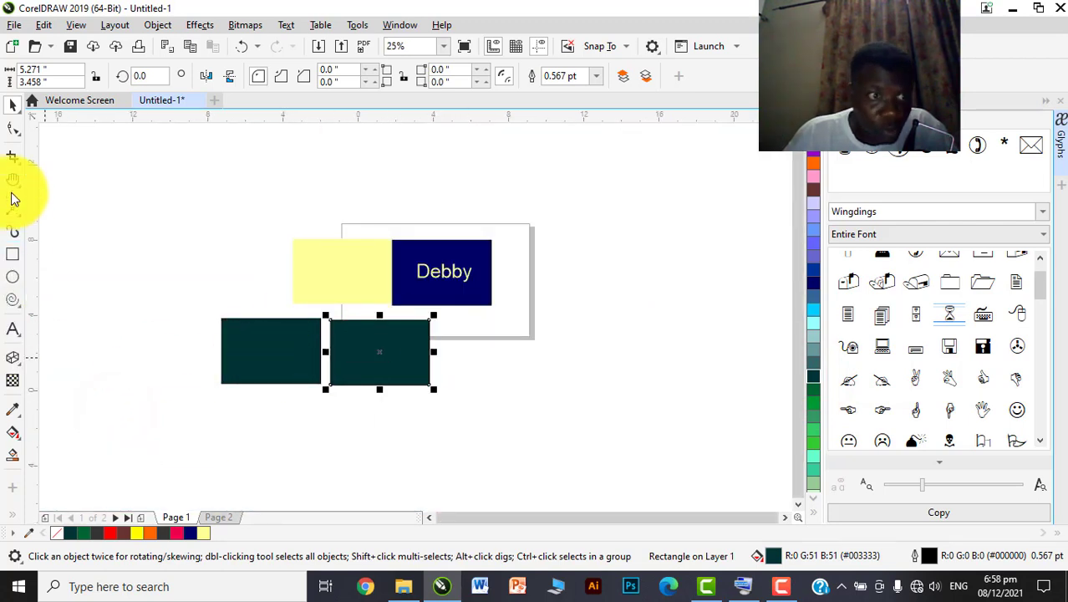
Set the right dark teal rectangle's transparency merge mode to Invert
left_click(13, 380)
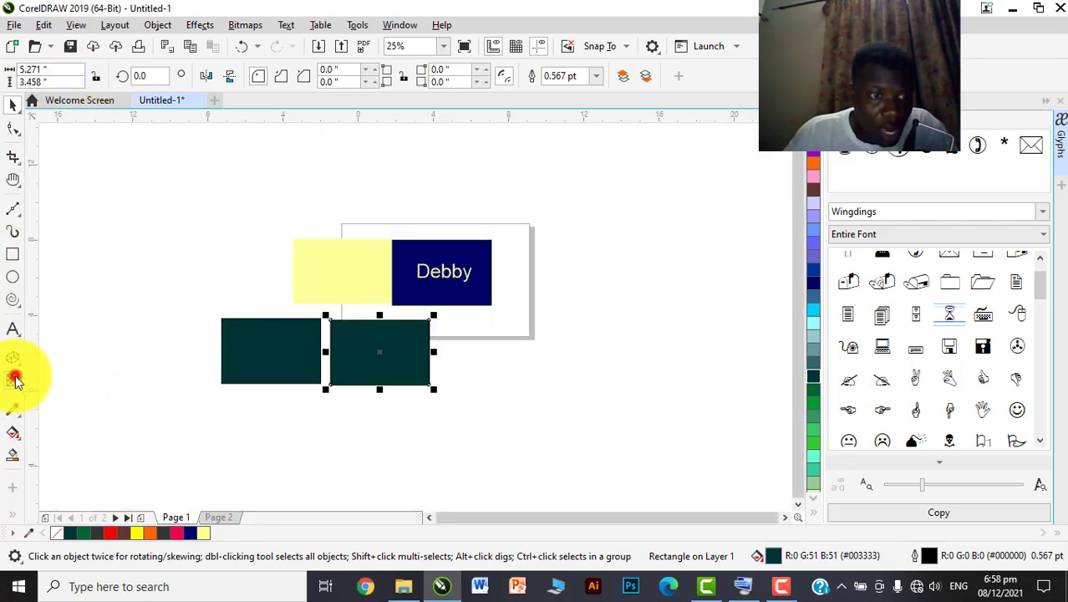
left_click(178, 77)
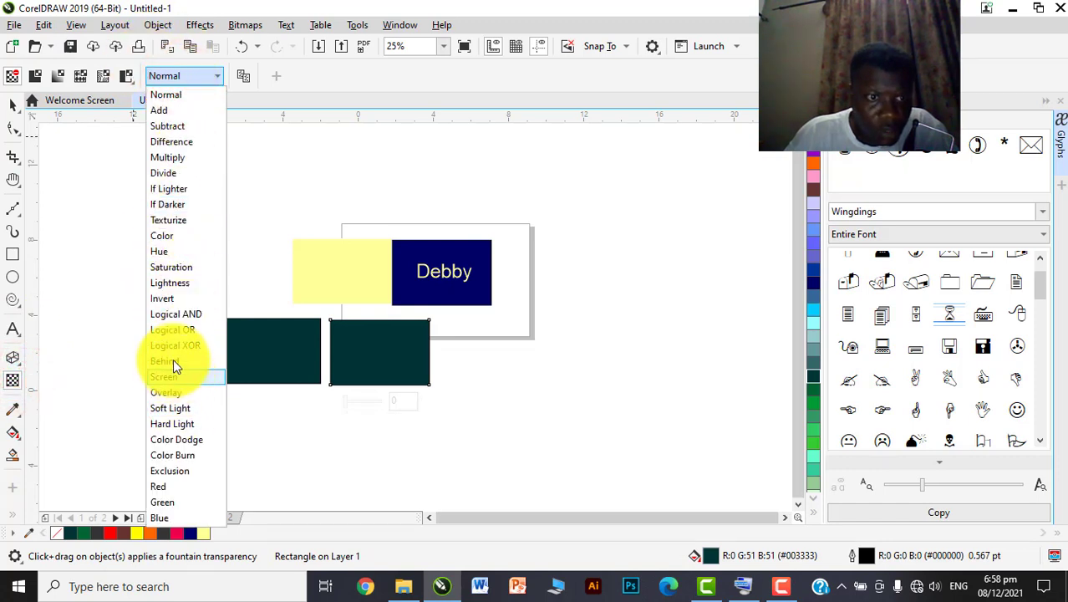
left_click(171, 299)
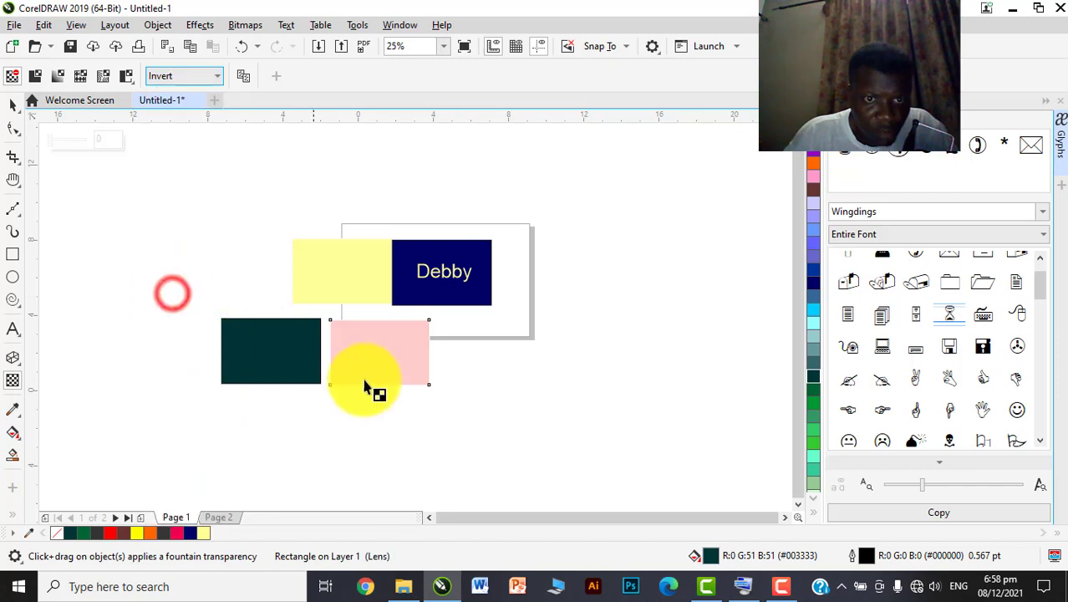
left_click(12, 101)
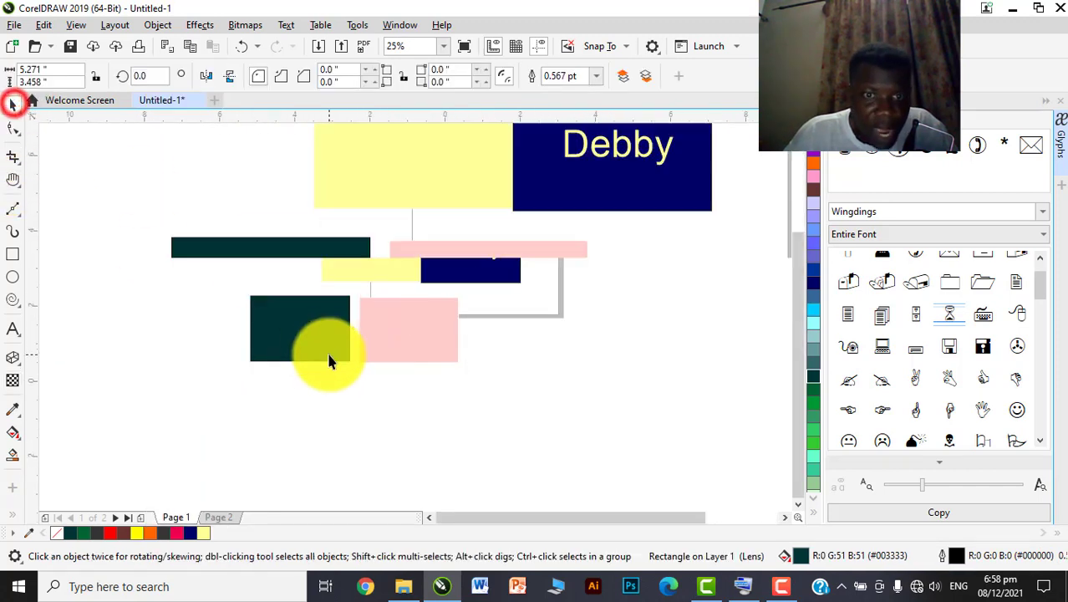
Place a copy of the yellow name text on the dark teal rectangle
scroll(330, 361, "up", 1)
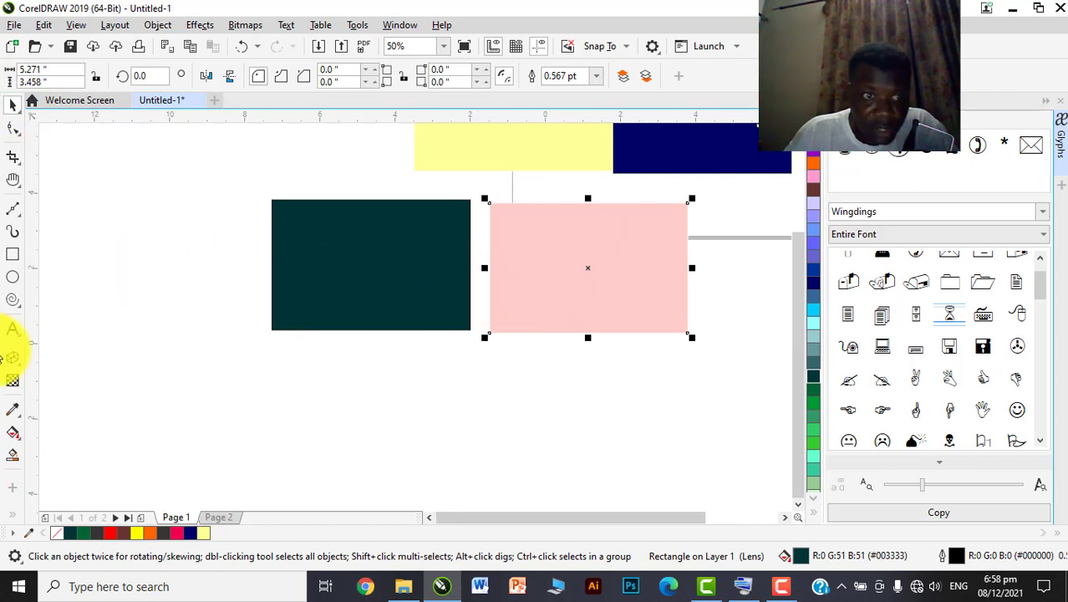
scroll(349, 282, "down", 1)
scroll(391, 252, "up", 4)
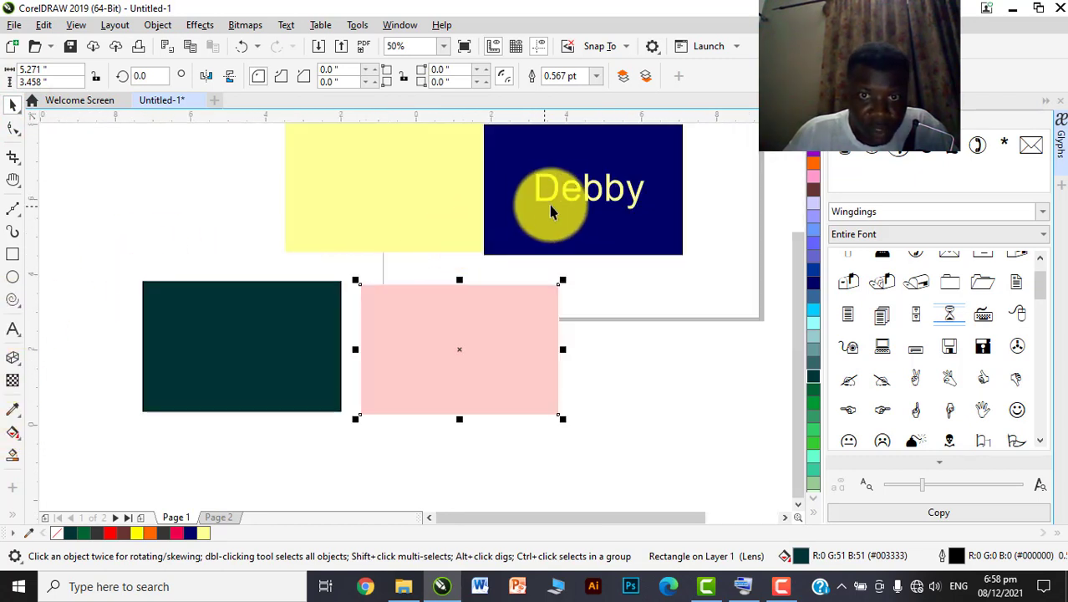
left_click(554, 202)
left_click_drag(555, 204, 233, 337)
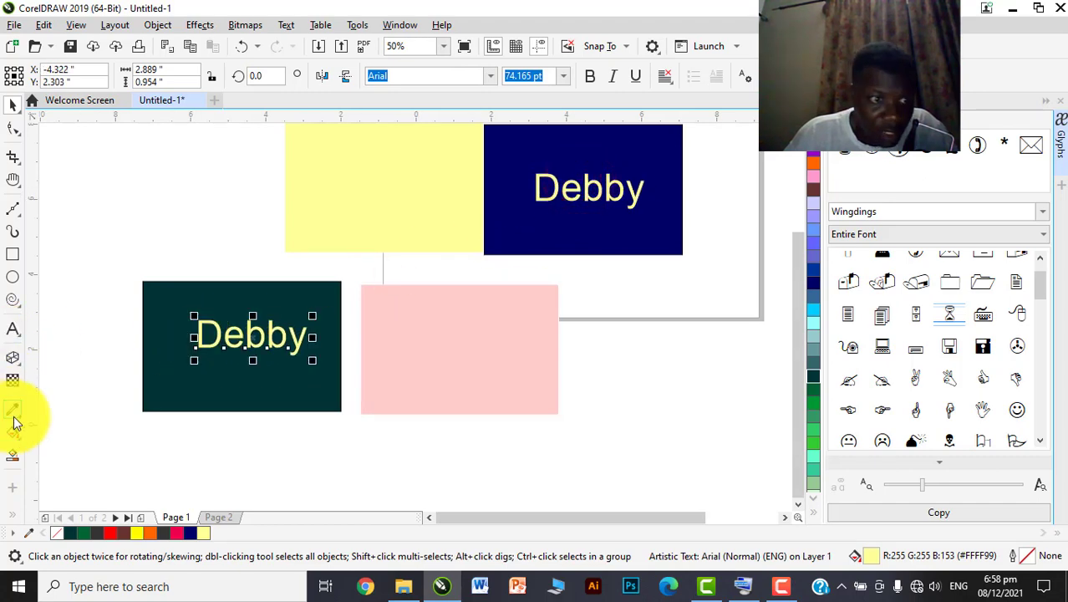
Sample the inverted rectangle's pink with the Color Eyedropper and apply it to the name text on the dark teal rectangle
left_click(15, 410)
left_click(436, 336)
scroll(224, 346, "up", 2)
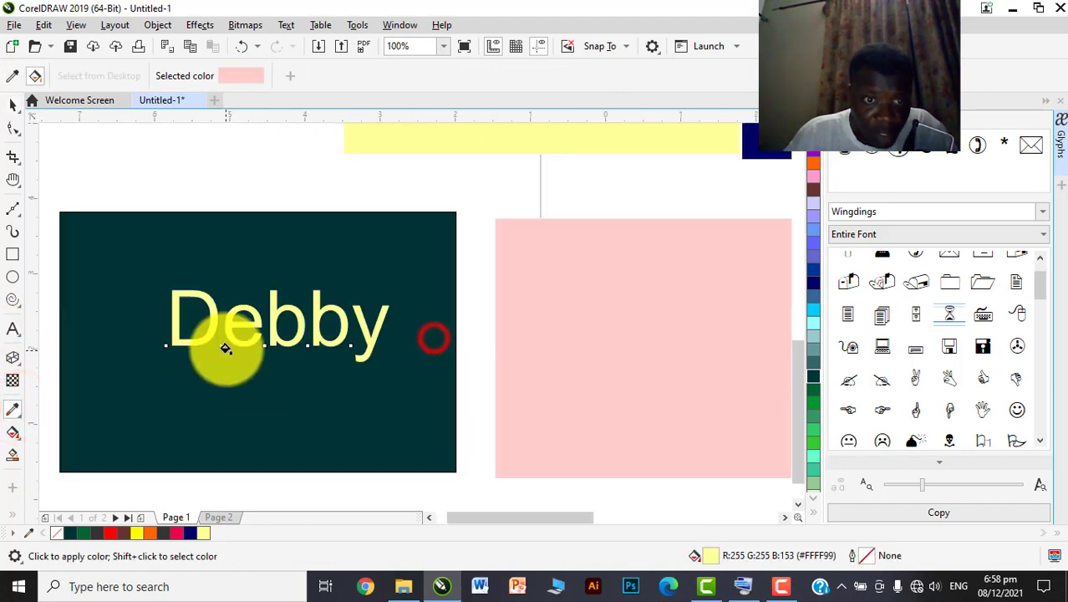
left_click(246, 306)
scroll(313, 313, "down", 2)
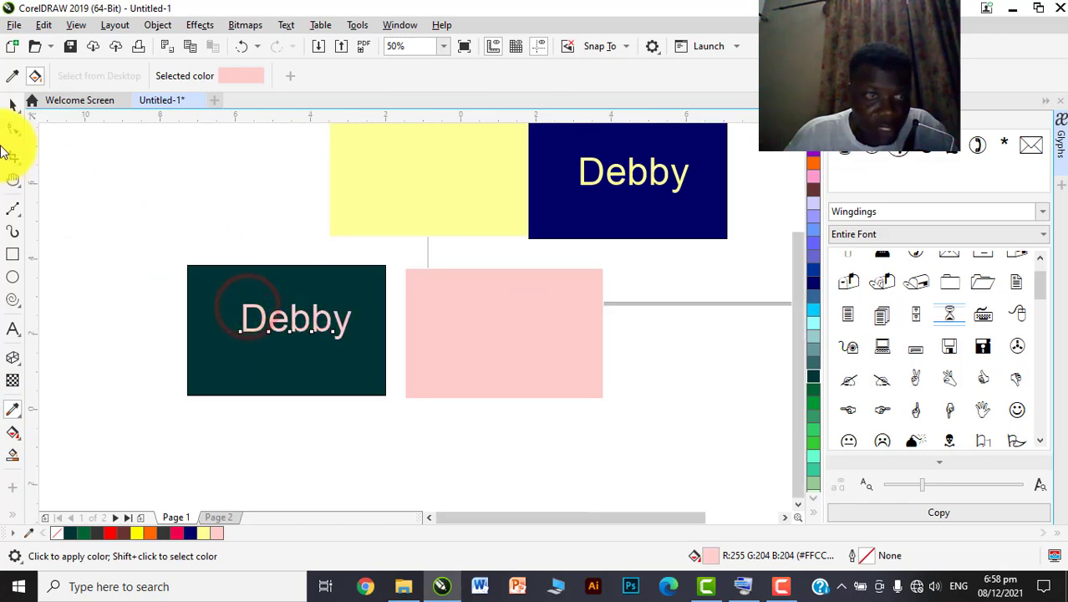
left_click(14, 101)
Delete all the rectangles and name texts, and undo the deletion
scroll(372, 291, "down", 2)
scroll(371, 291, "up", 1)
scroll(300, 246, "down", 1)
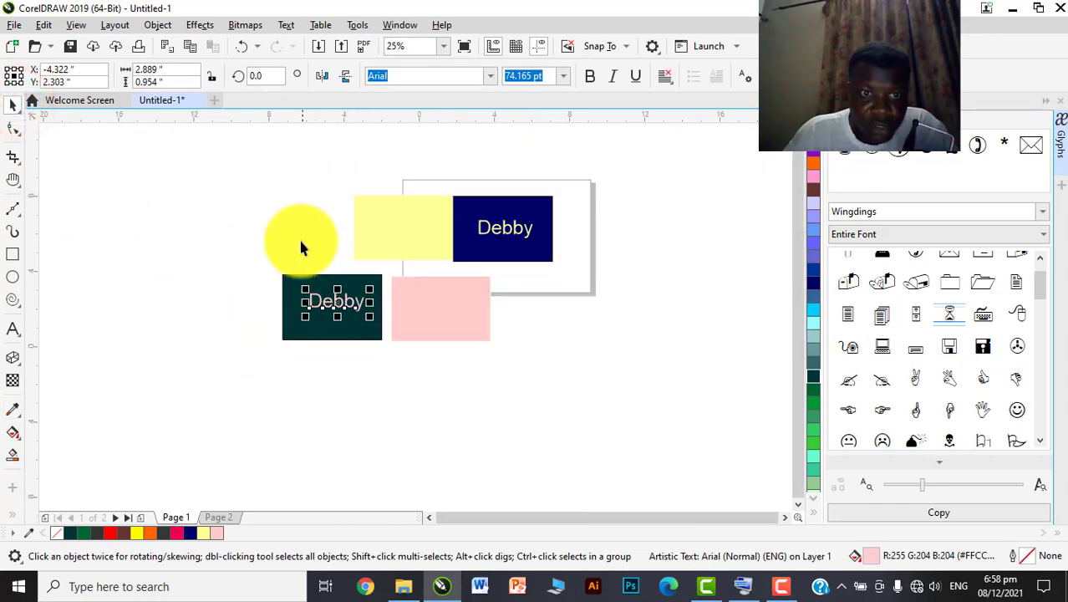
left_click(298, 238)
left_click_drag(232, 177, 635, 347)
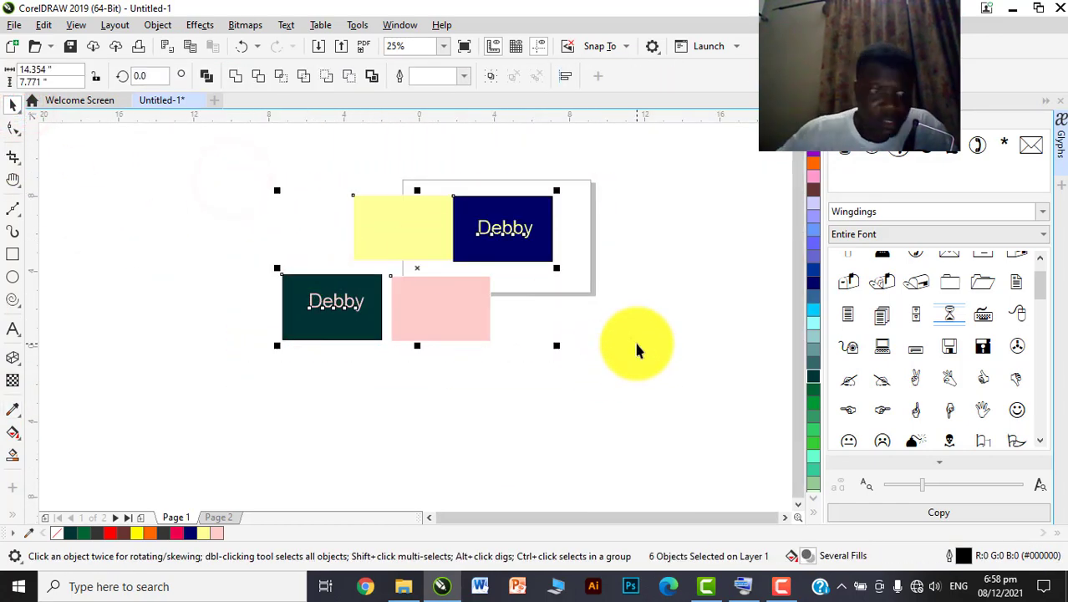
key("Delete")
key("ctrl+z")
left_click(214, 288)
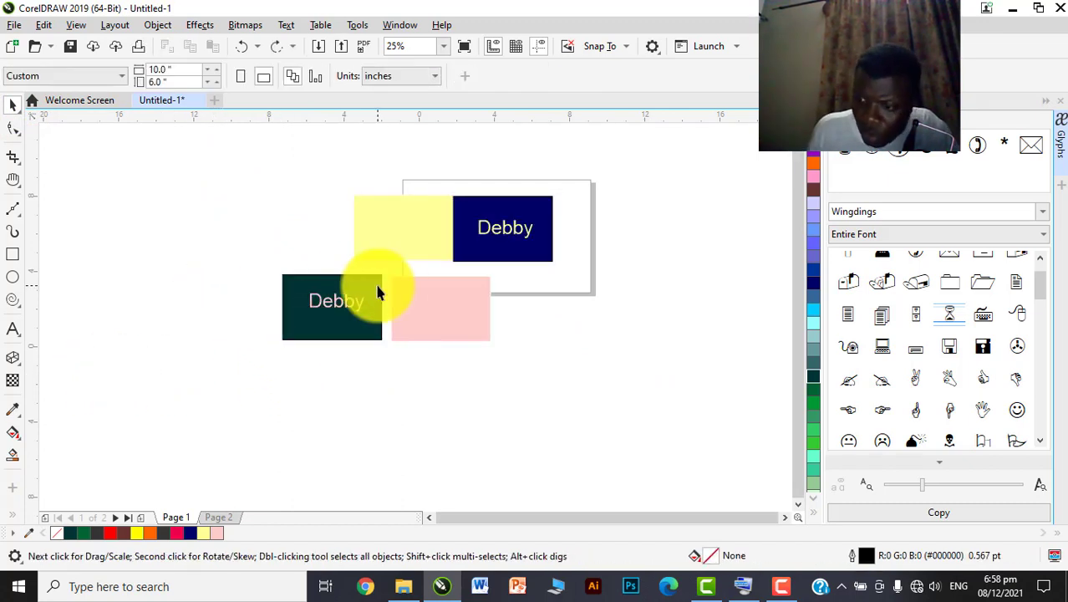
left_click(792, 589)
left_click(788, 582)
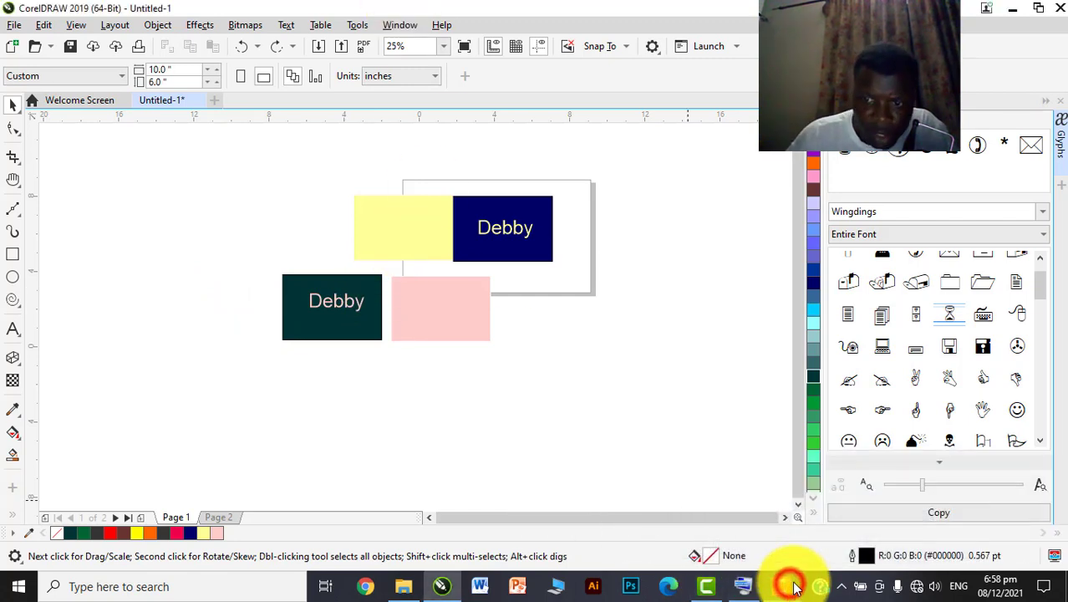
left_click(20, 419)
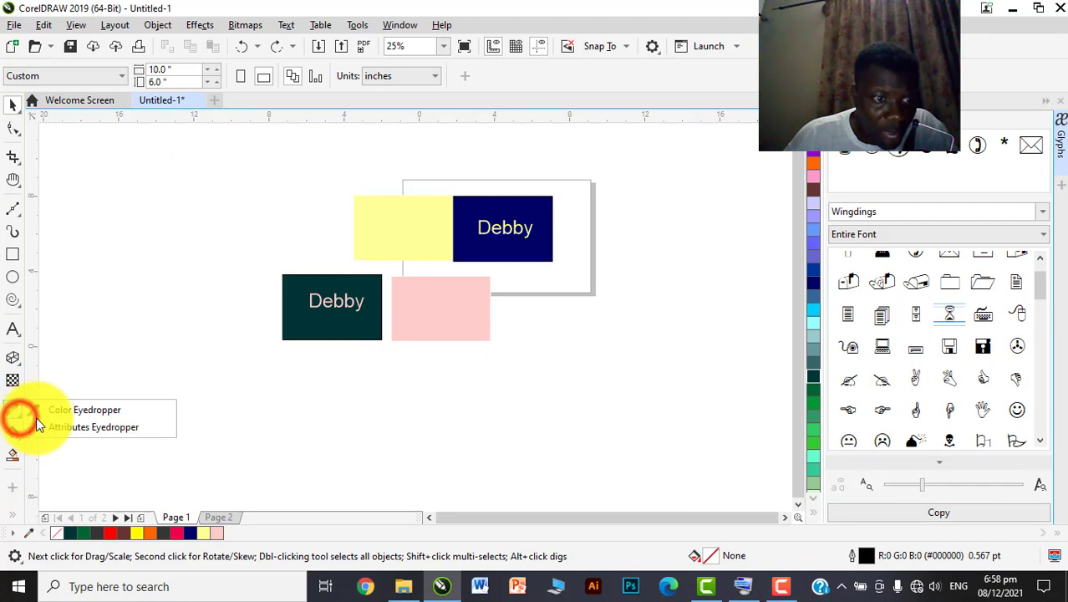
left_click(189, 311)
Move the pink name text on the dark teal rectangle to about X -4.83 and Y 2.17 inches
scroll(335, 310, "up", 2)
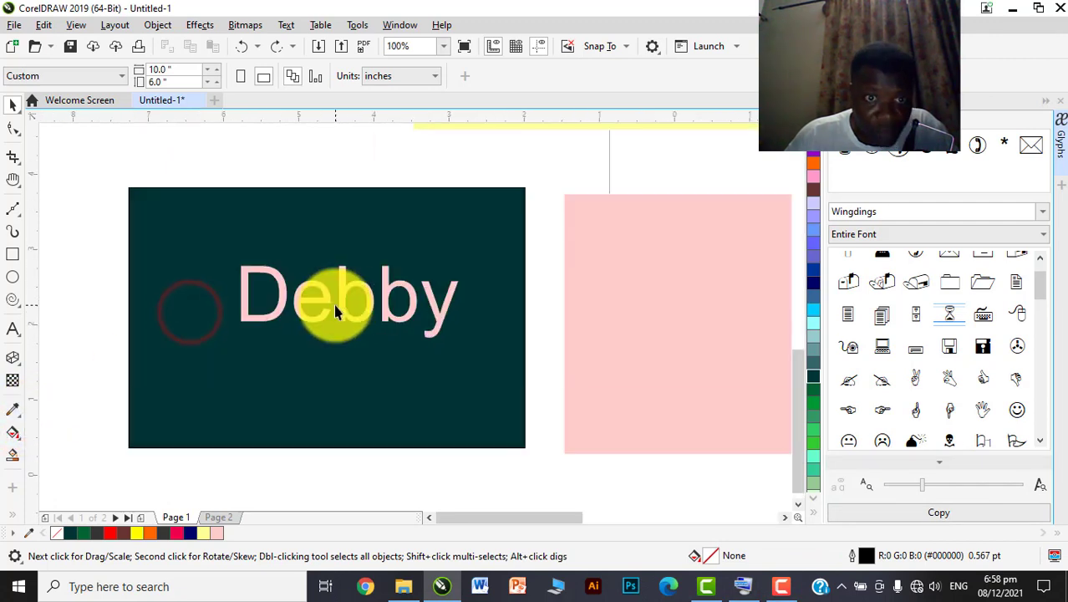
left_click(349, 287)
scroll(352, 242, "down", 1)
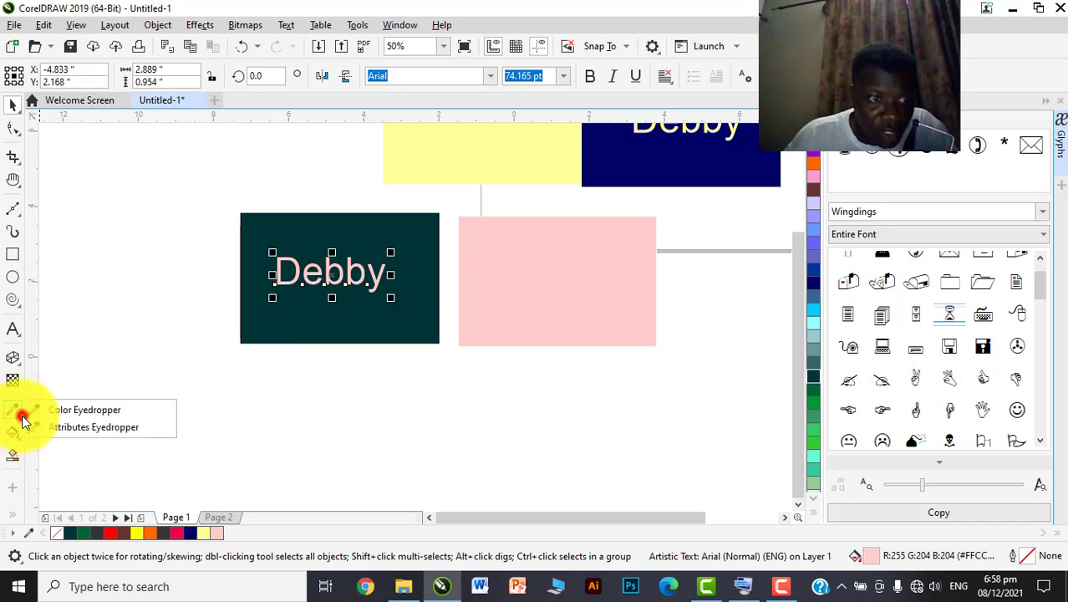
left_click(79, 410)
left_click(126, 336)
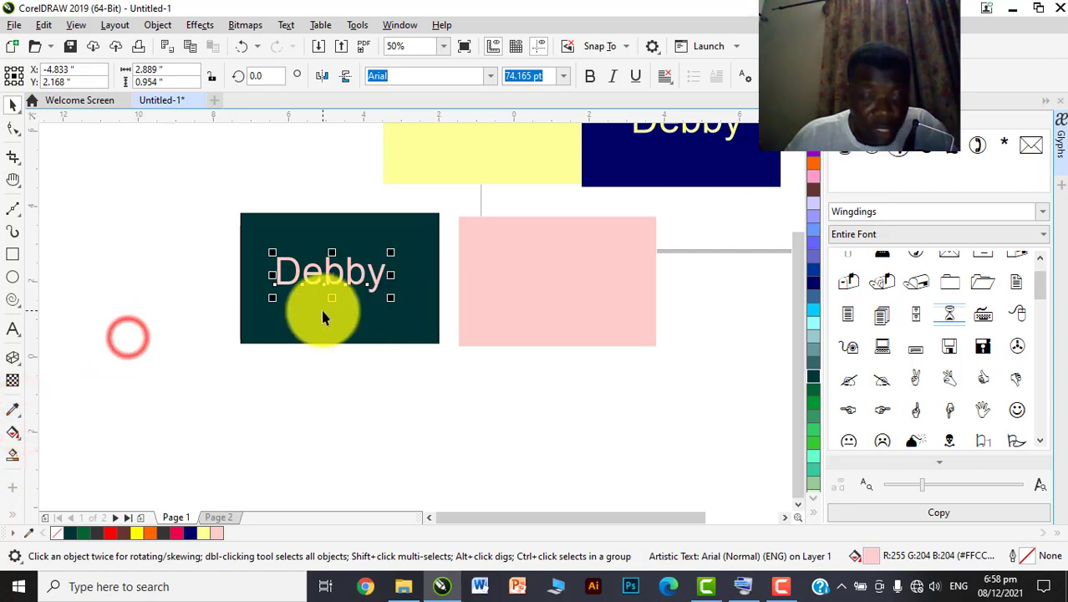
scroll(322, 307, "down", 1)
scroll(434, 305, "up", 1)
scroll(434, 305, "down", 1)
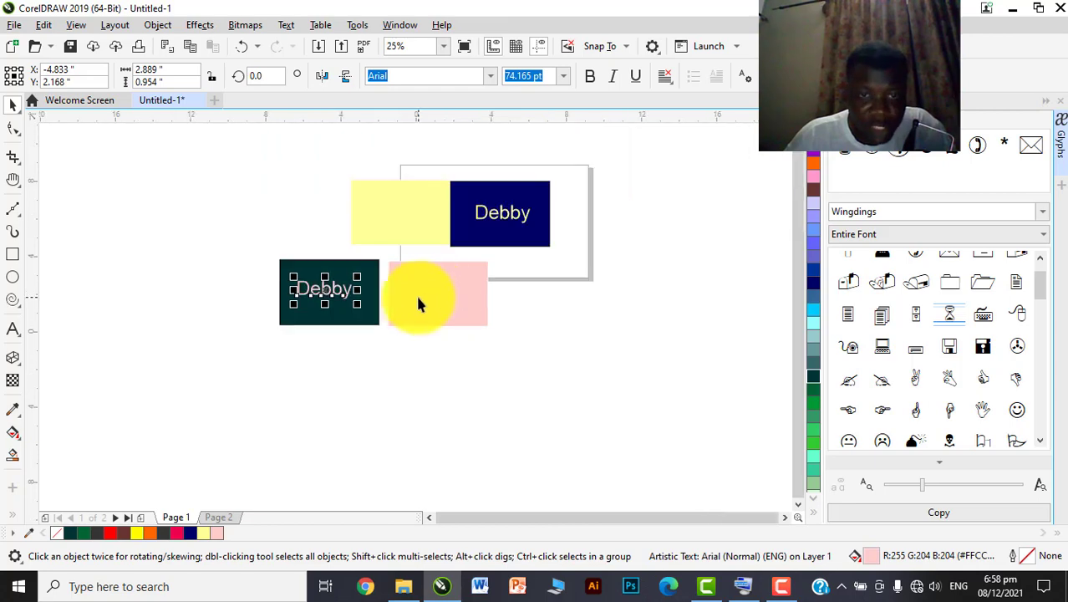
Move the pink and dark teal rectangles about 2 inches to the right and delete the pink name text
left_click(445, 298)
scroll(473, 298, "up", 1)
key("ctrl+z")
key("ctrl+z")
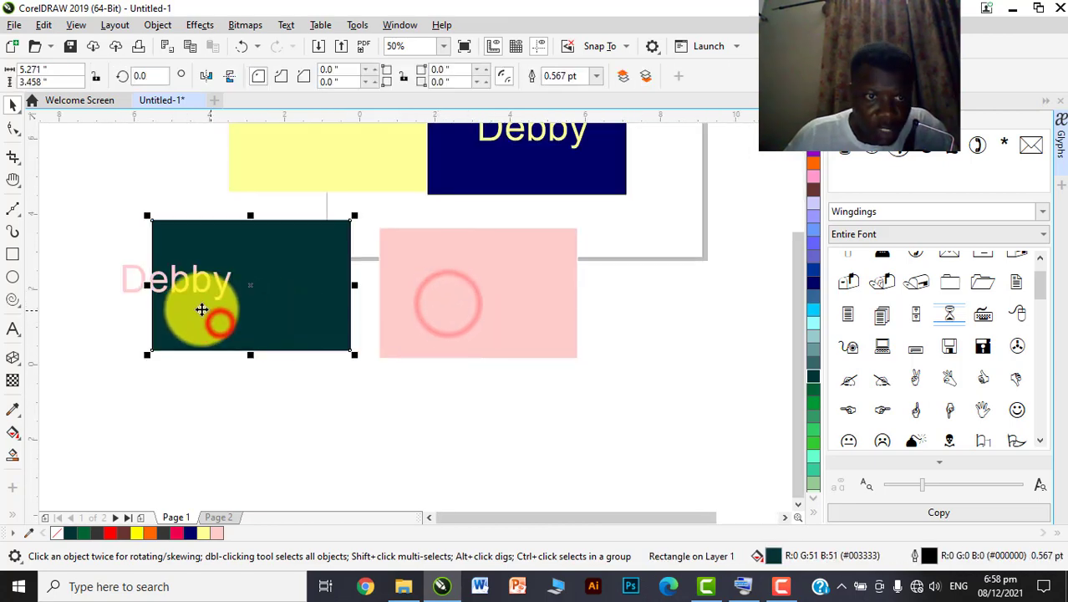
left_click(211, 295)
key("Delete")
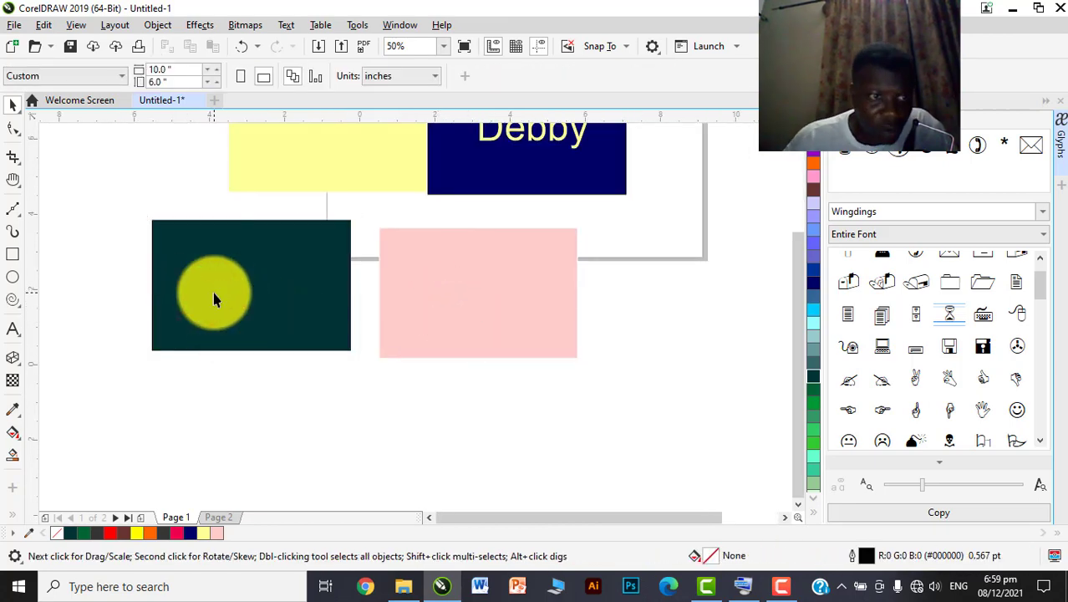
Apply a horizontal linear fountain fill to the dark teal rectangle and set its end colour to red #FF1C1C
left_click(214, 292)
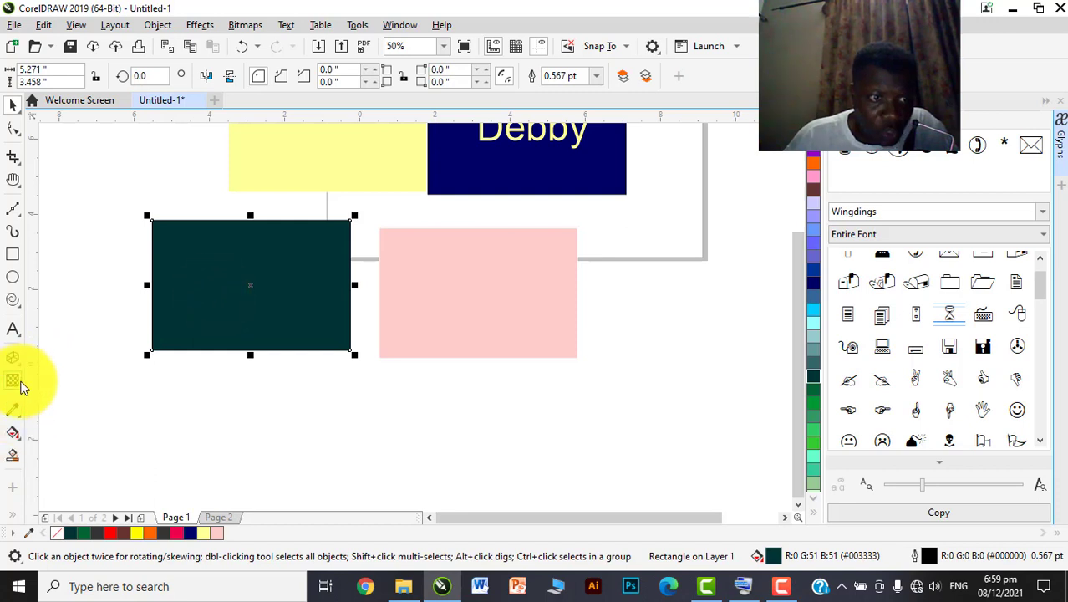
left_click(17, 436)
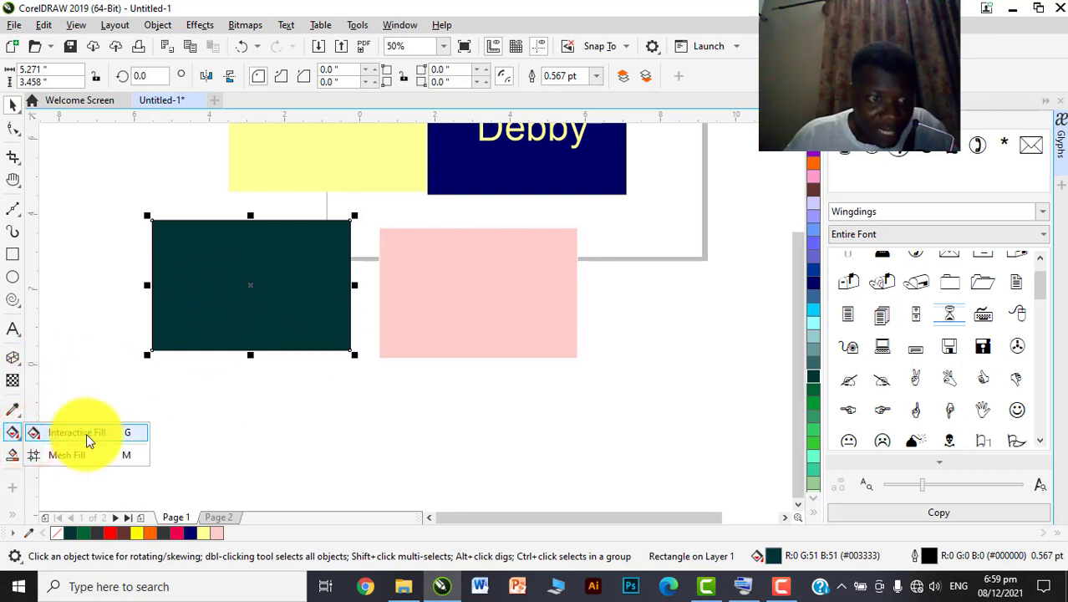
left_click(86, 433)
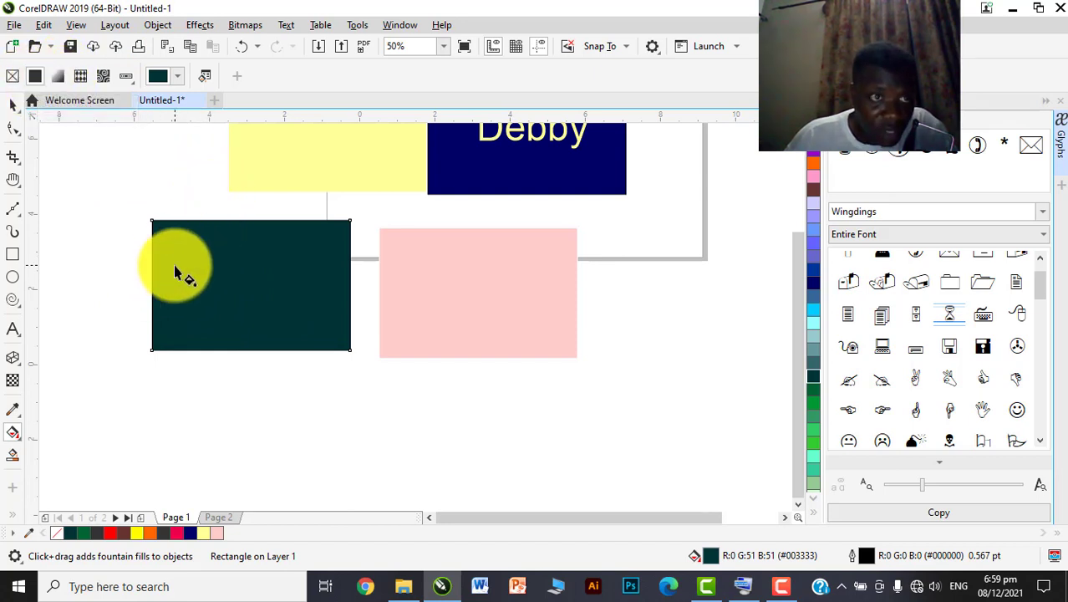
left_click(58, 78)
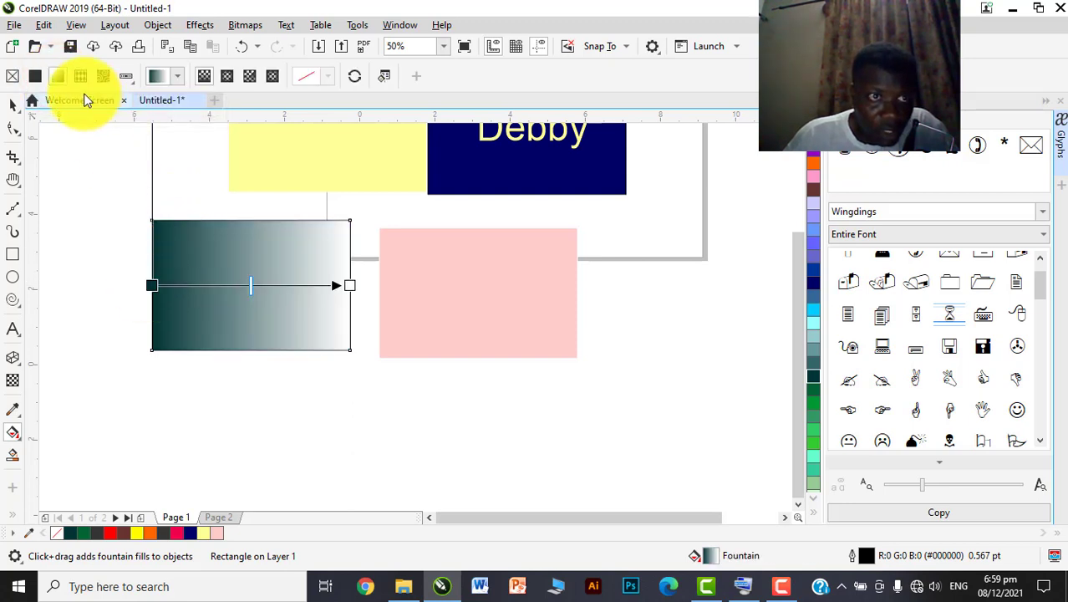
left_click(153, 285)
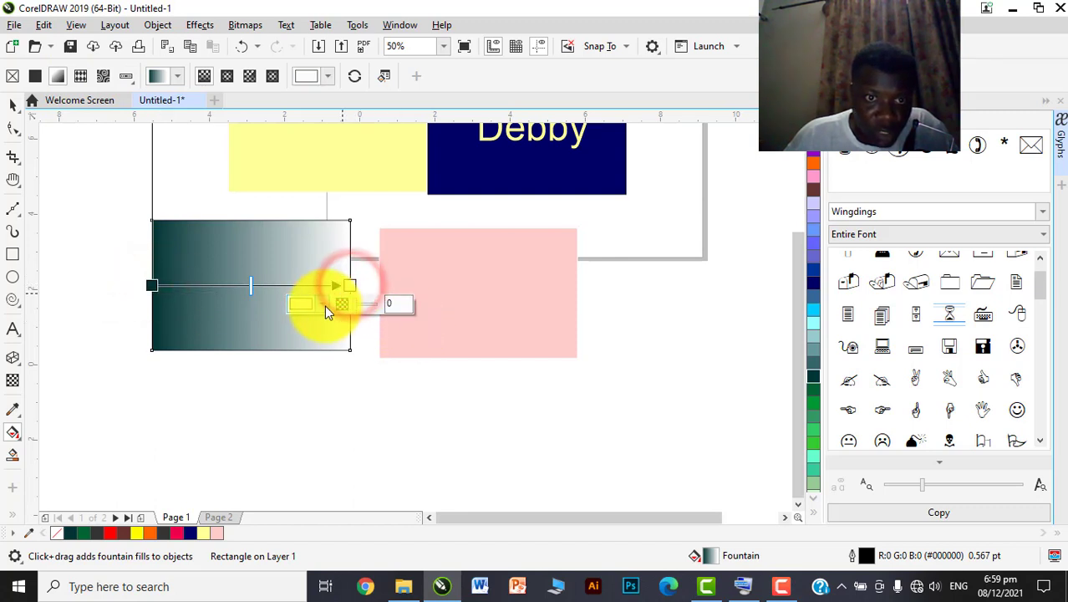
left_click(324, 304)
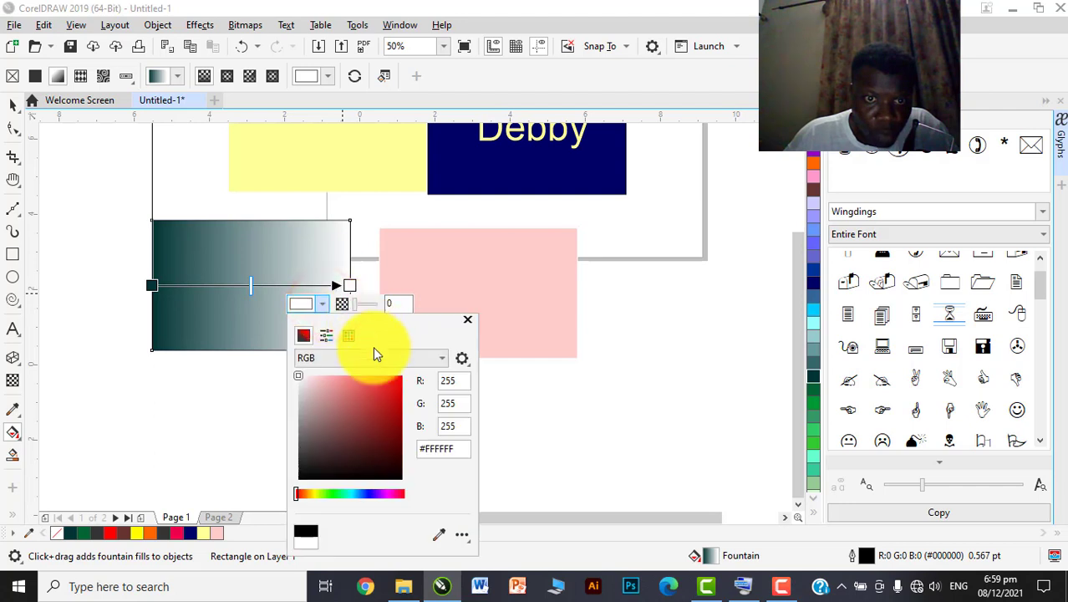
left_click_drag(358, 381, 390, 375)
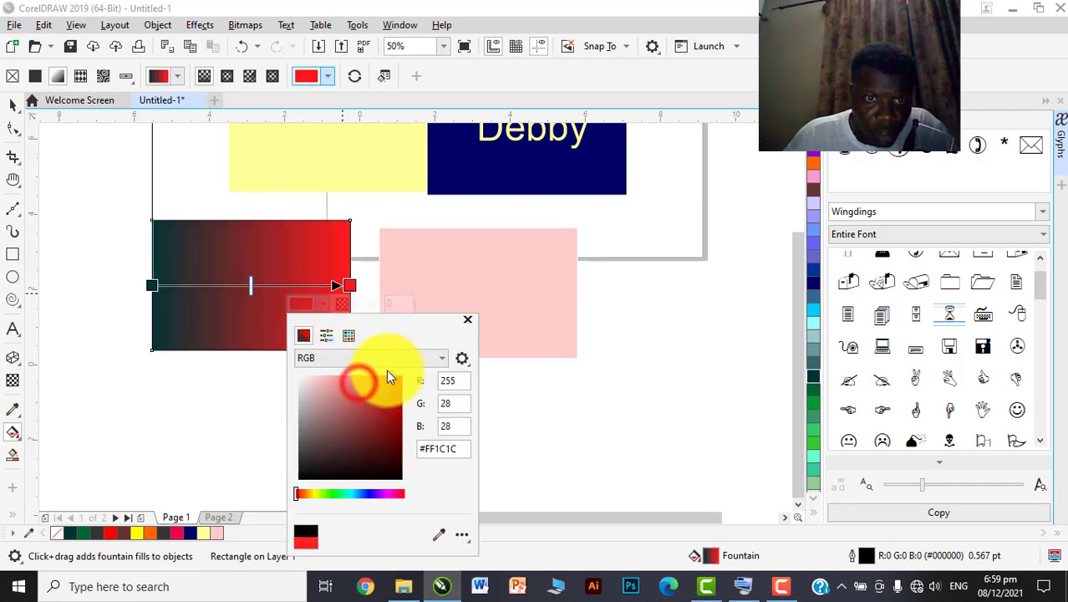
Add a colour node just past the middle of the rectangle's gradient and make it green
double_click(268, 285)
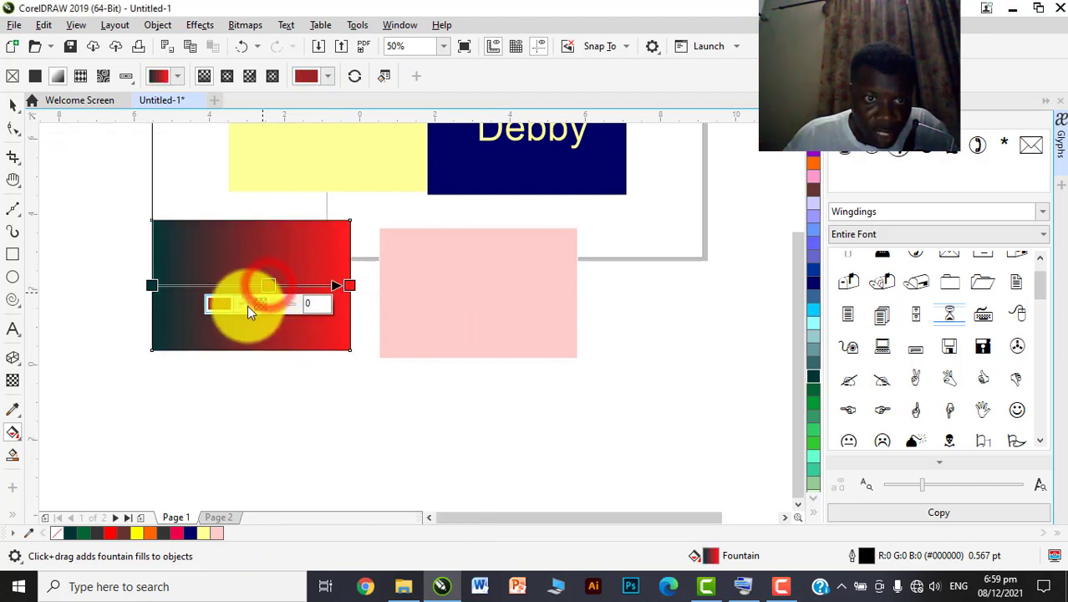
left_click(248, 305)
left_click(243, 494)
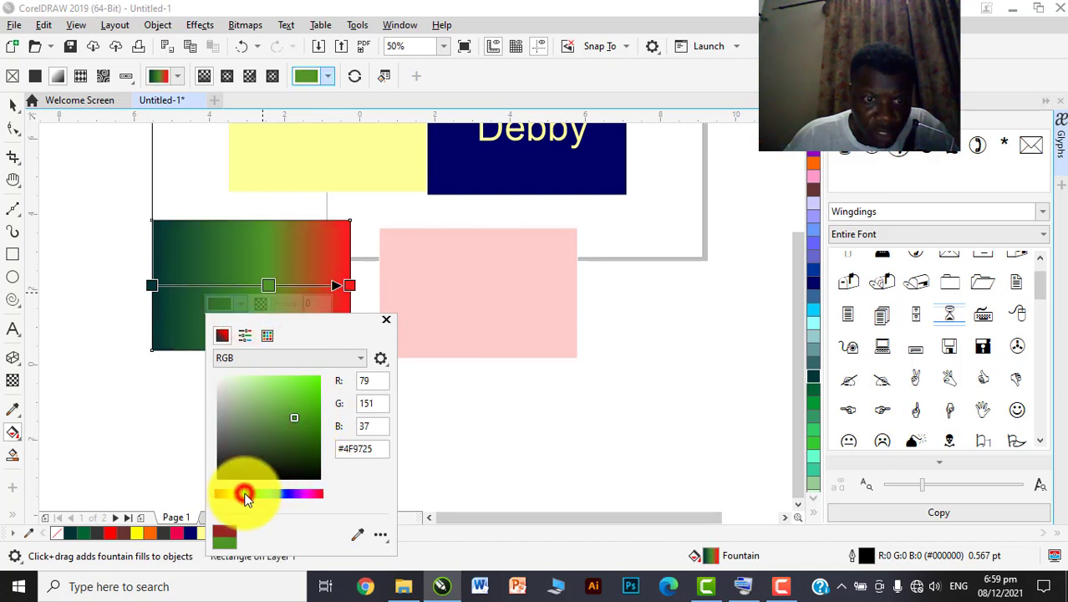
left_click(300, 412)
Add a dark purple #38286C colour node between the teal and green nodes, and deselect the gradient rectangle
left_click(207, 284)
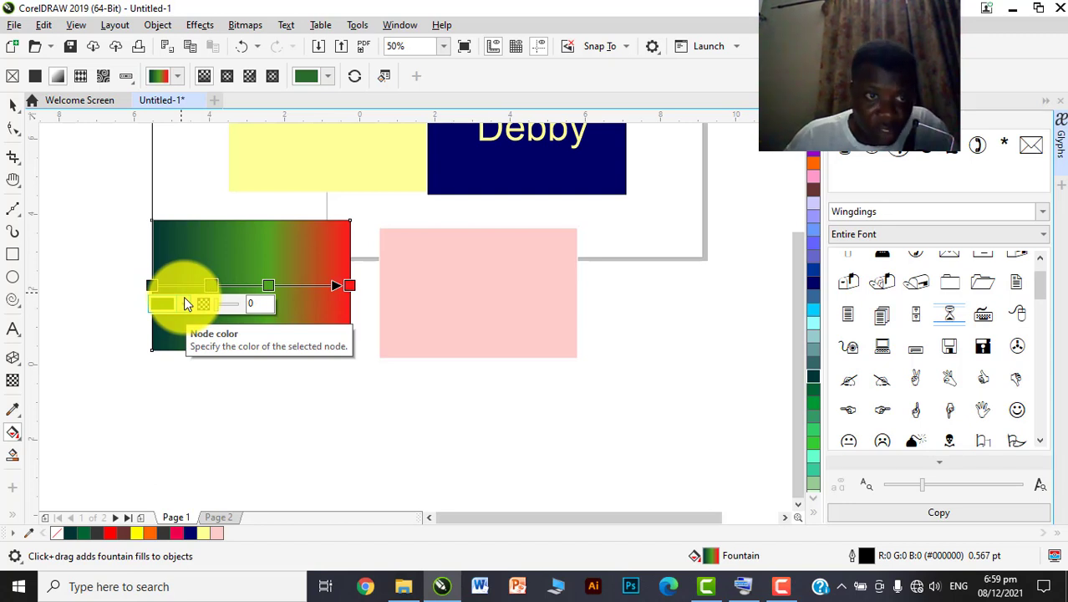
left_click(185, 302)
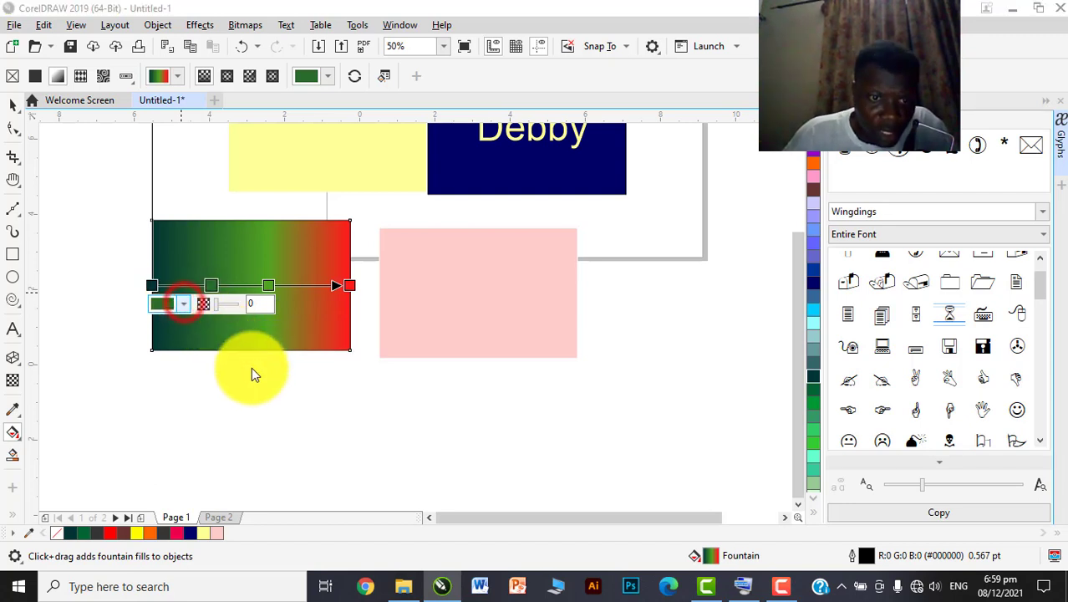
left_click(235, 494)
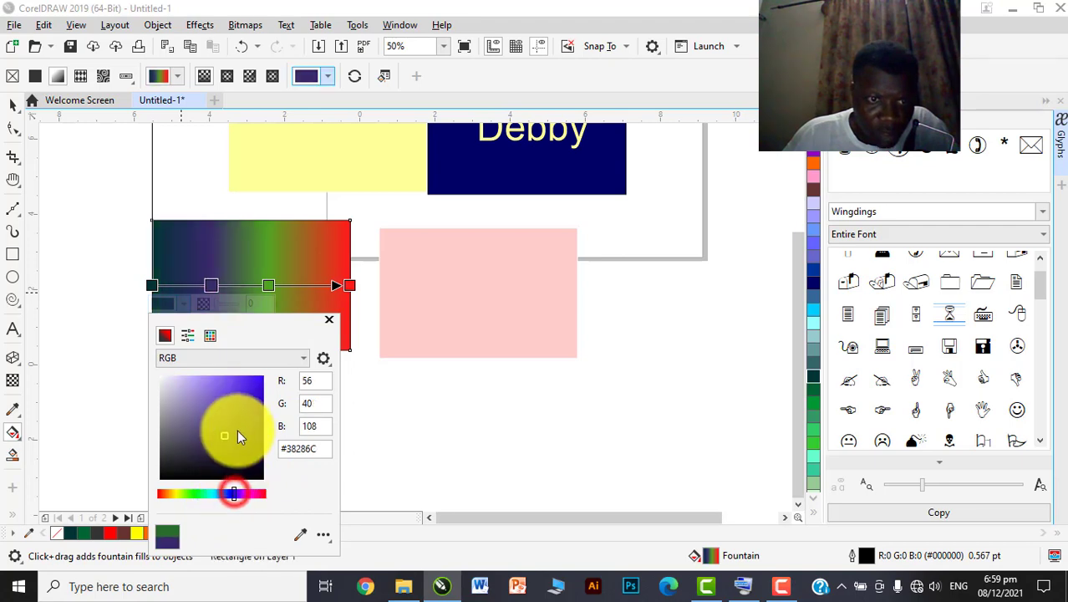
left_click(322, 284)
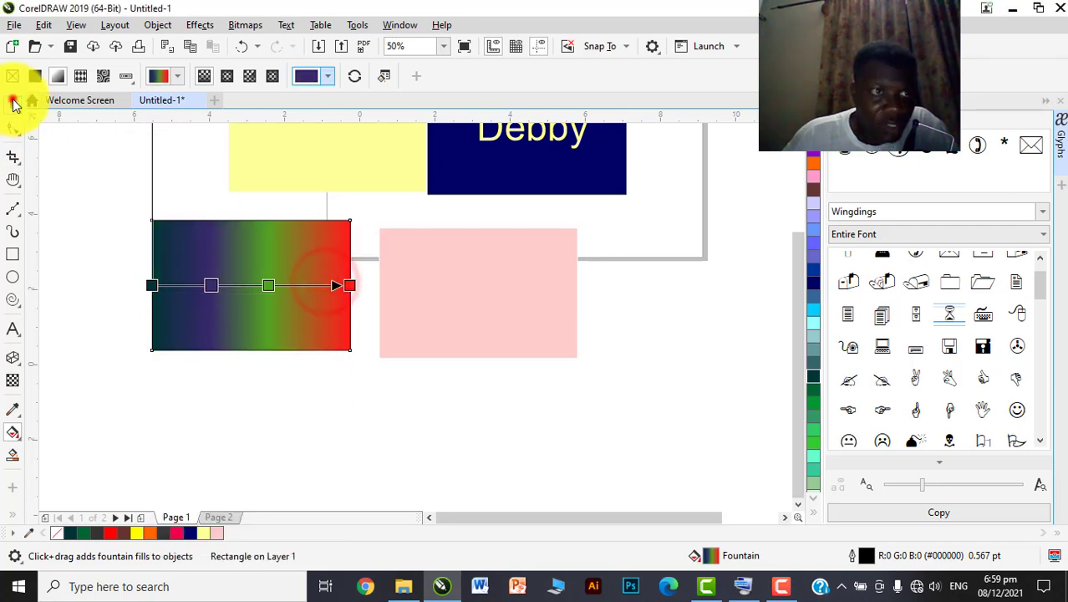
left_click(13, 104)
left_click(151, 177)
Inspect the gradient rectangle's outline at its upper-right corner and shift the rectangle about 1 inch to the left
scroll(167, 242, "up", 2)
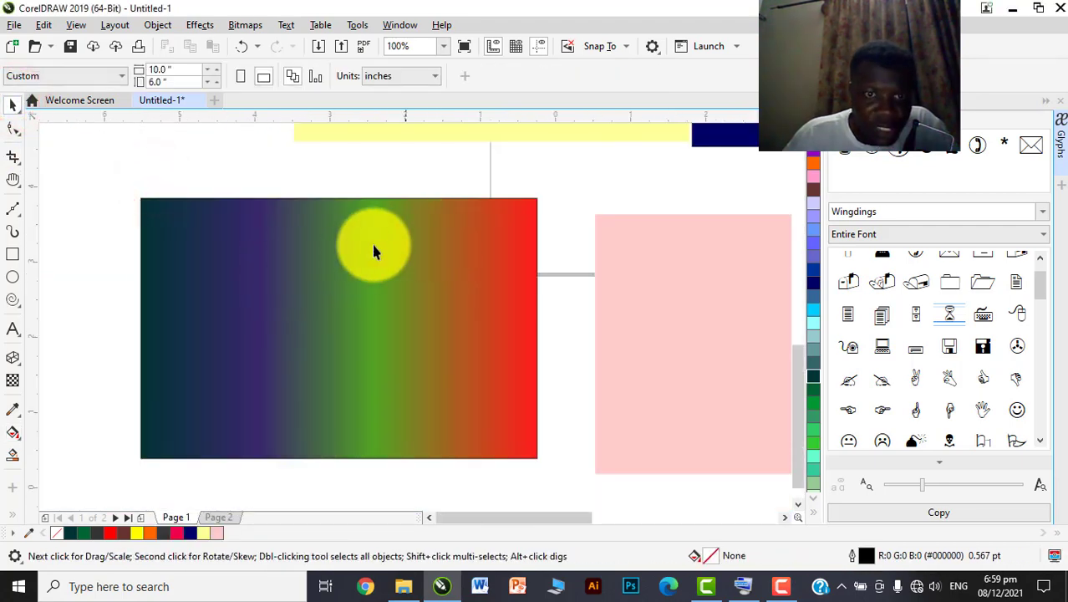
scroll(529, 208, "up", 3)
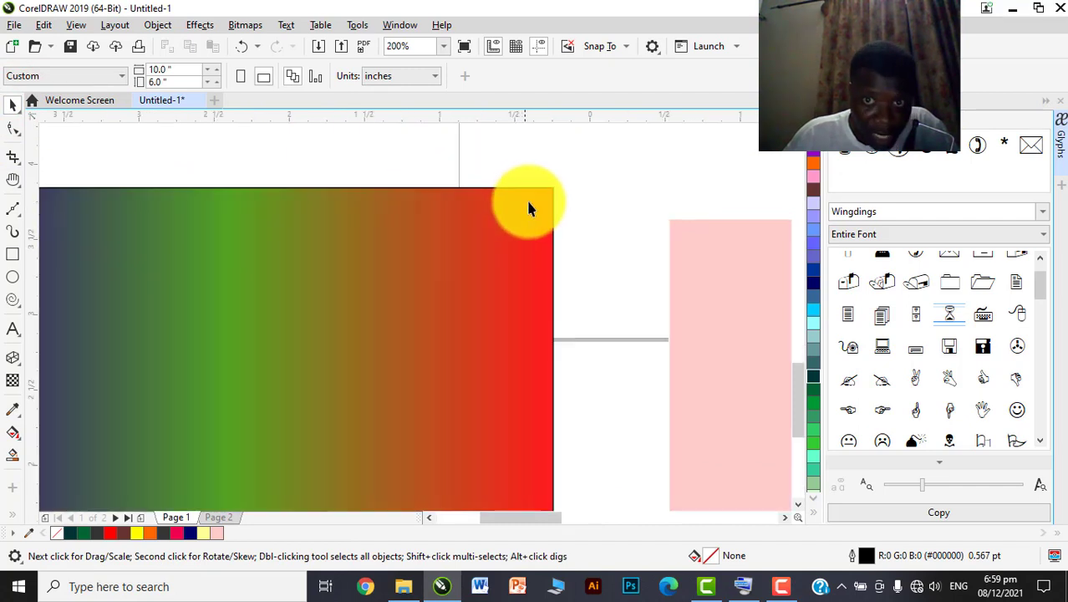
scroll(564, 216, "up", 1)
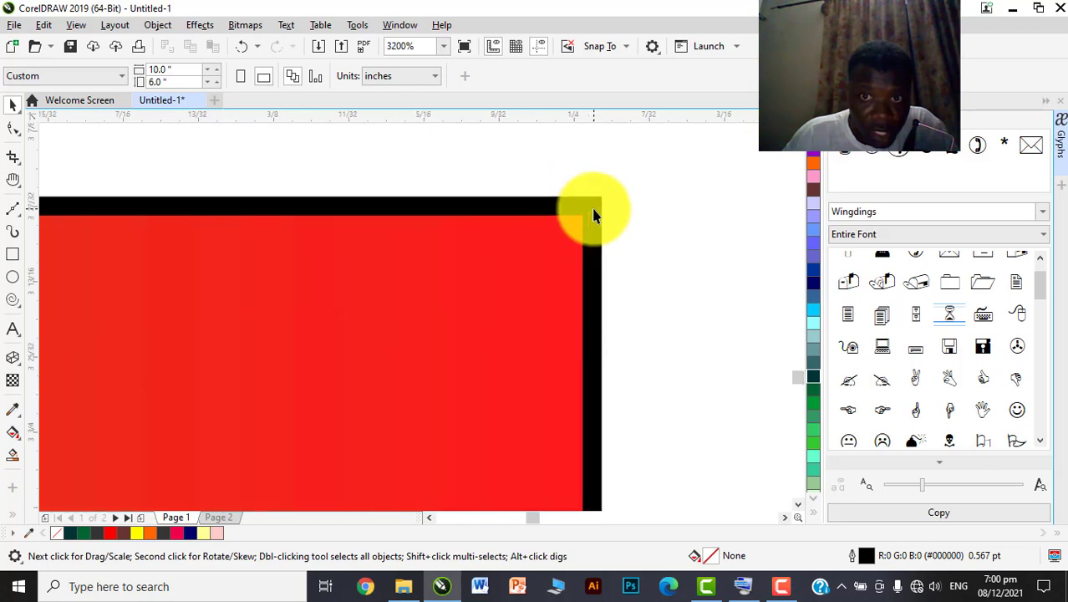
scroll(568, 221, "down", 3)
scroll(436, 288, "down", 1)
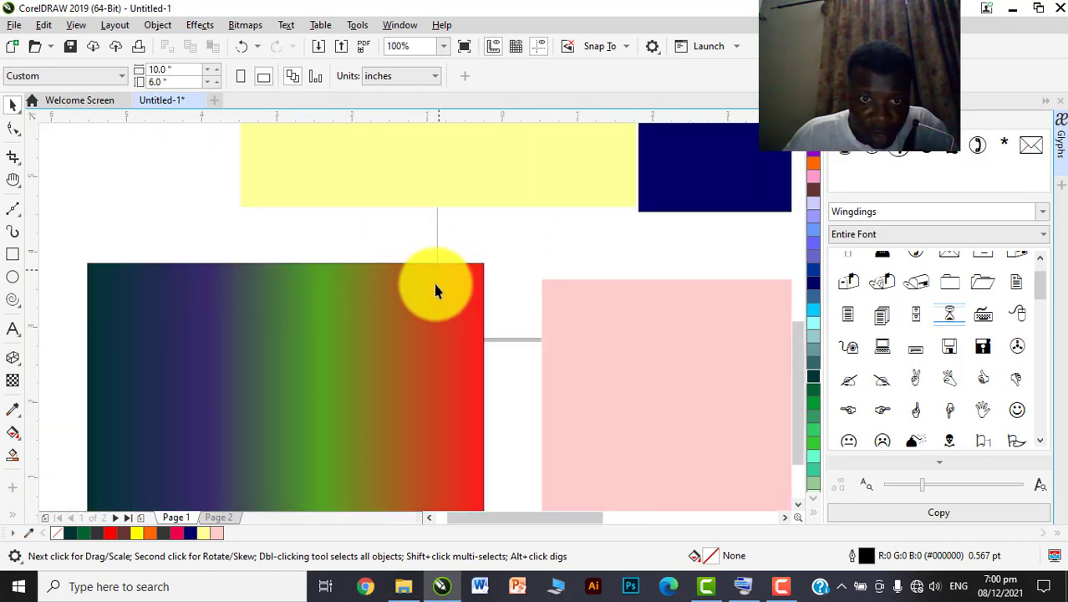
left_click(361, 335)
scroll(401, 269, "down", 2)
scroll(396, 288, "up", 2)
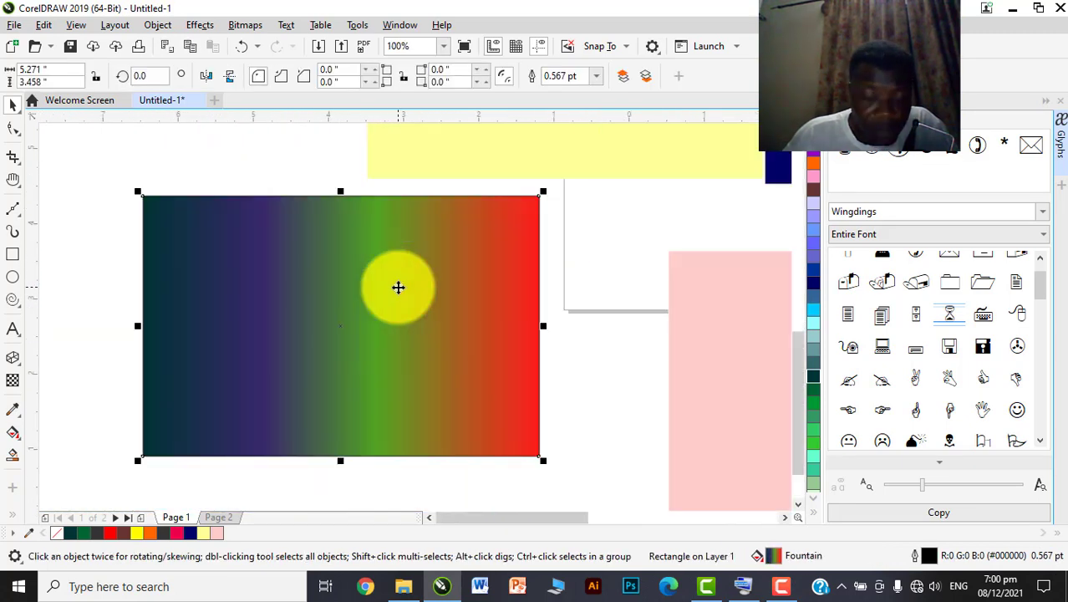
scroll(389, 300, "down", 1)
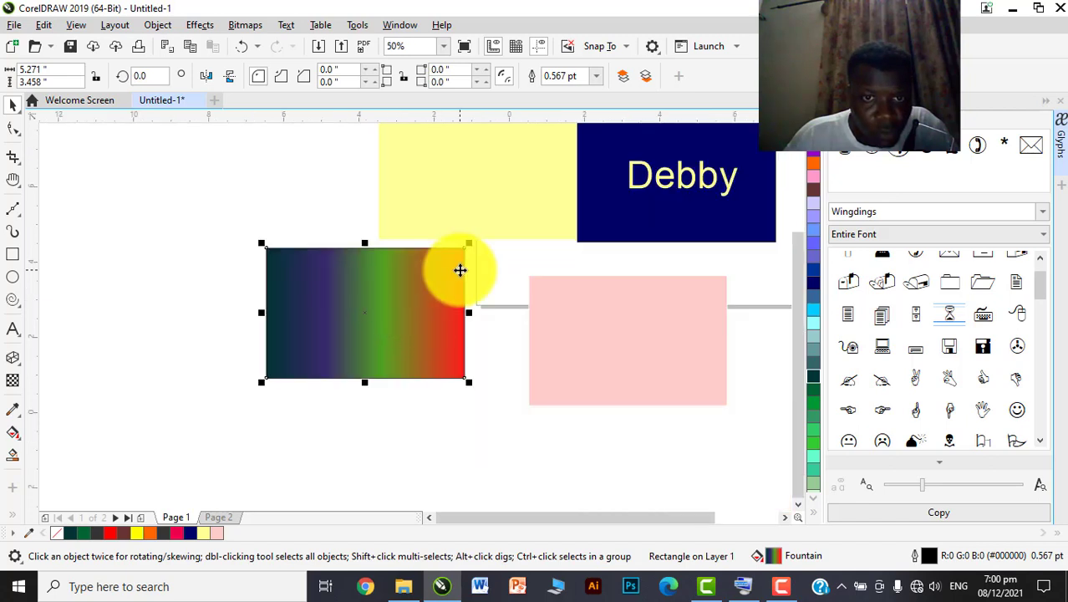
scroll(460, 269, "up", 1)
scroll(349, 294, "down", 1)
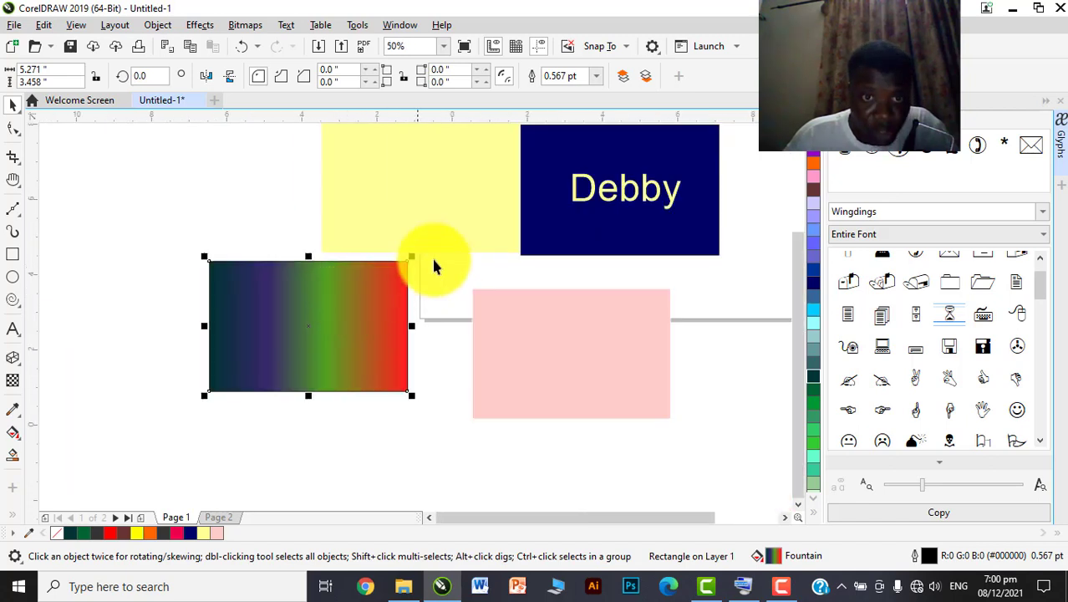
Place a copy of the navy rectangle between the gradient and pink rectangles, moving those two apart to make room
left_click(549, 224)
left_click_drag(549, 225, 446, 333)
left_click_drag(555, 378, 703, 394)
left_click_drag(470, 305, 501, 332)
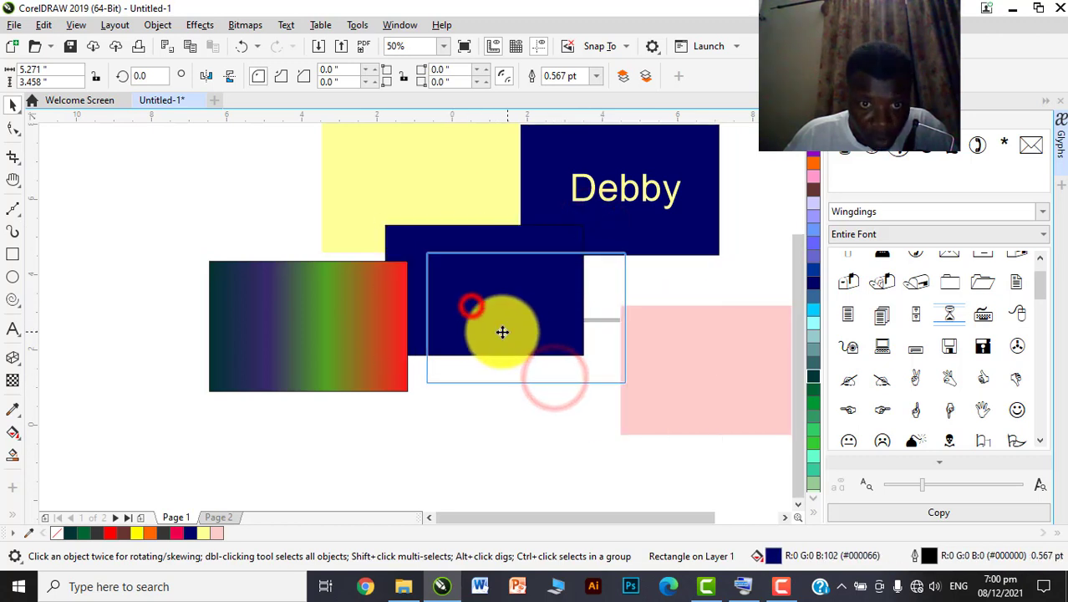
left_click_drag(332, 315, 308, 310)
left_click_drag(482, 310, 452, 310)
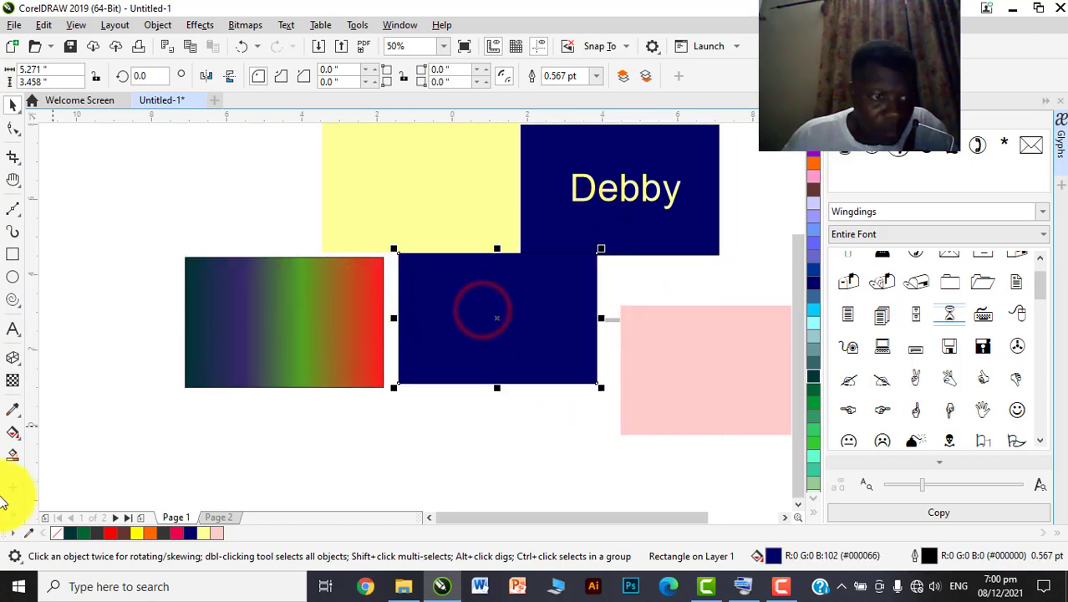
left_click(23, 418)
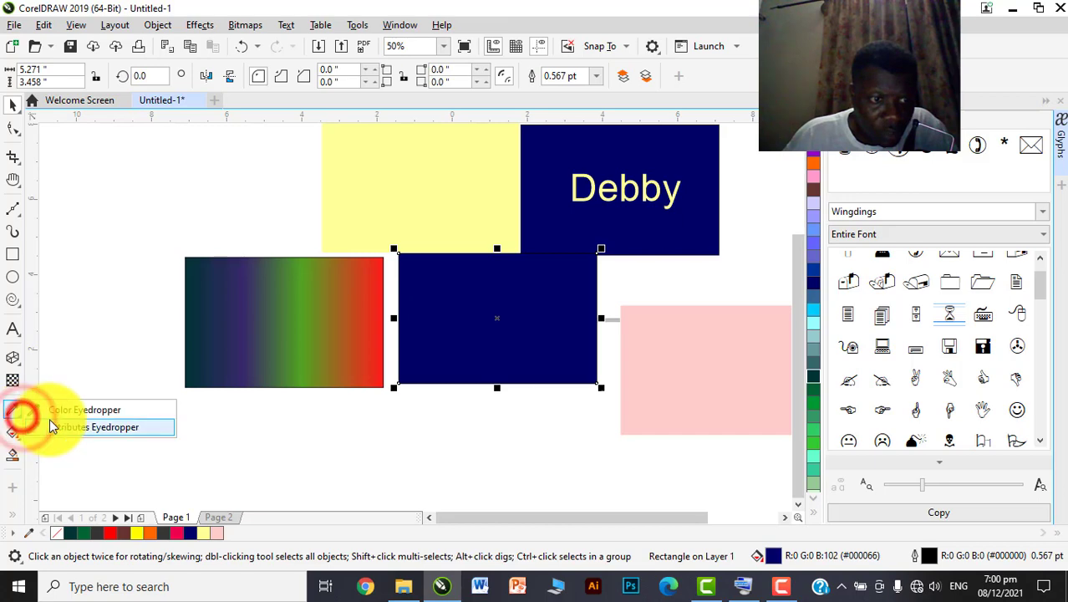
left_click(59, 427)
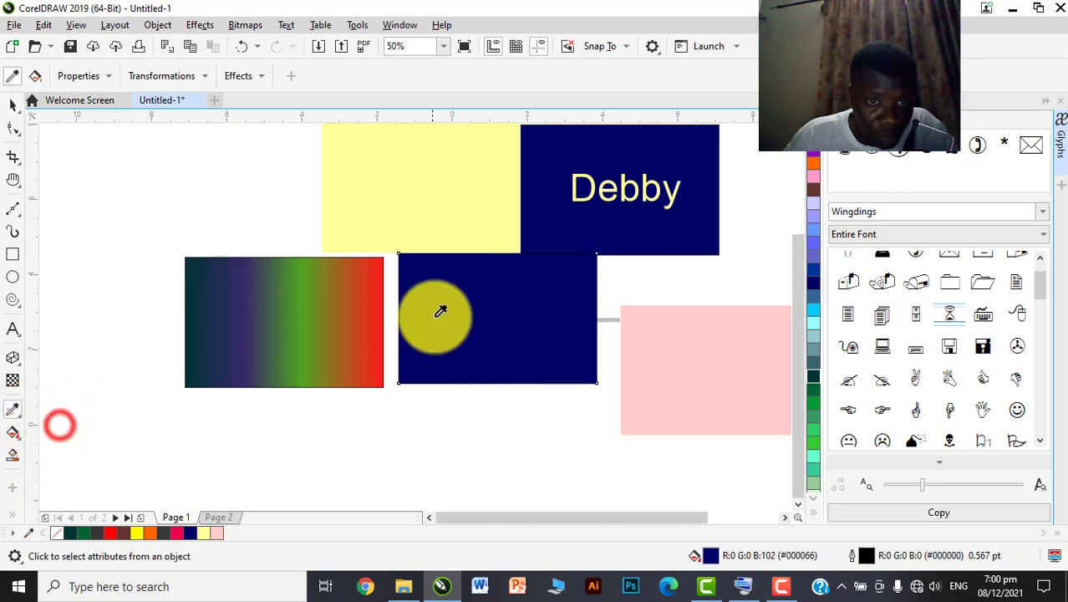
scroll(436, 312, "up", 2)
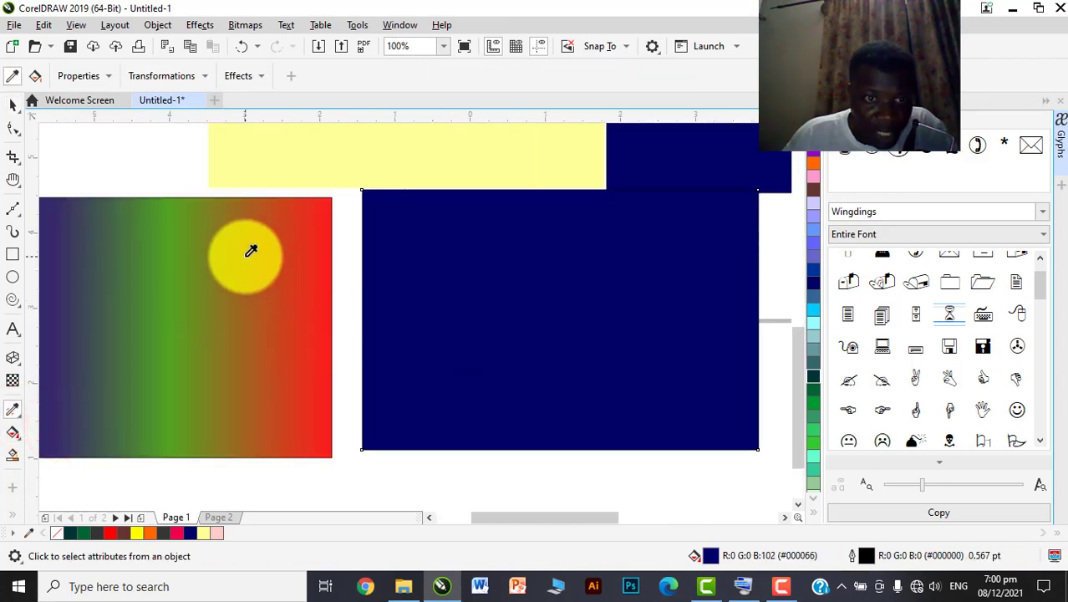
scroll(284, 237, "up", 2)
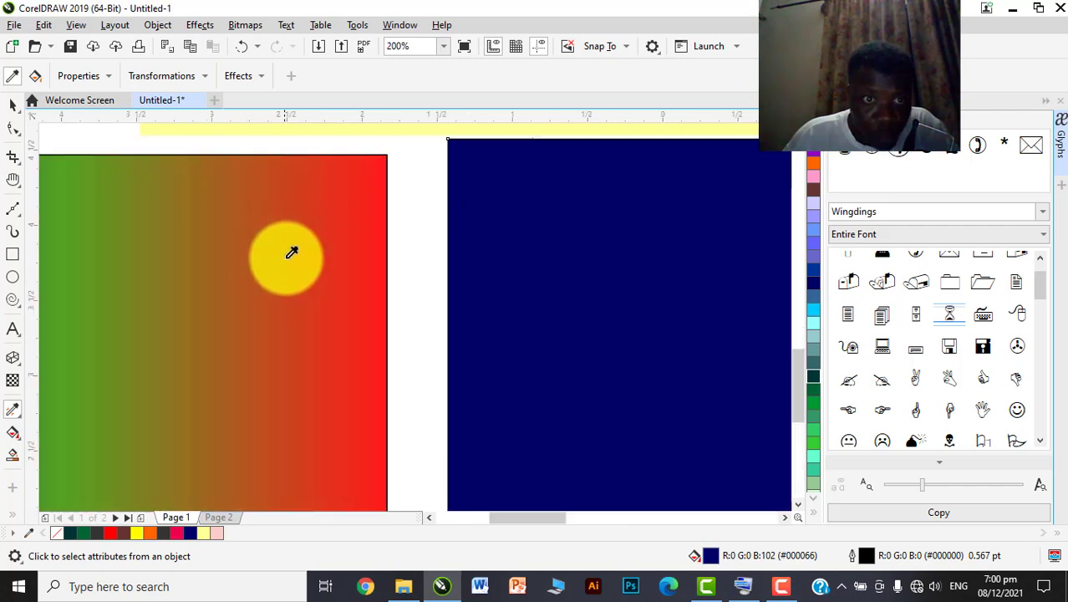
scroll(351, 280, "up", 4)
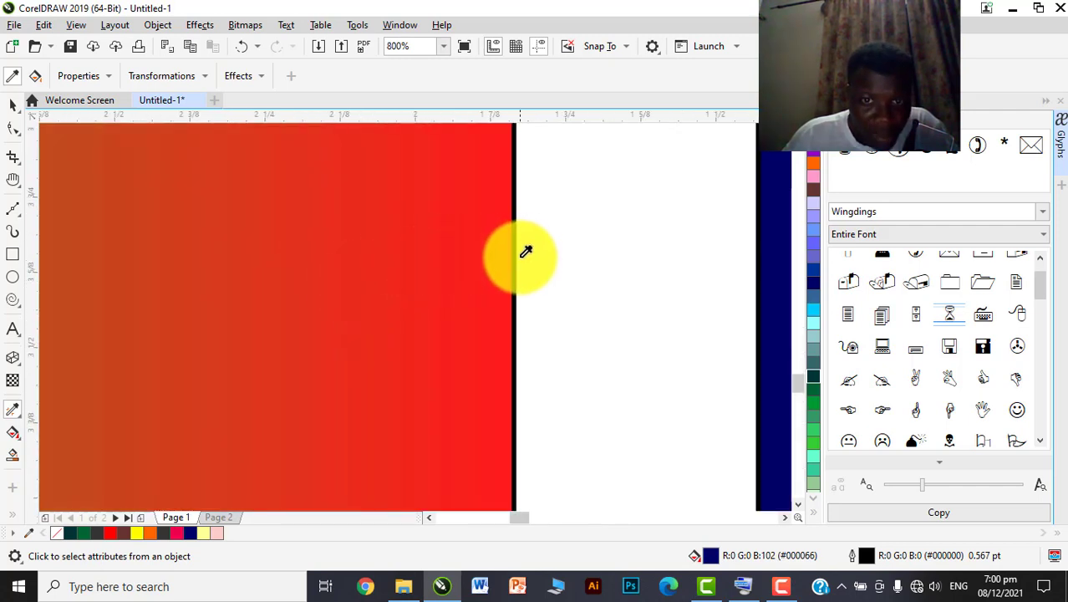
scroll(520, 251, "up", 2)
scroll(543, 296, "down", 10)
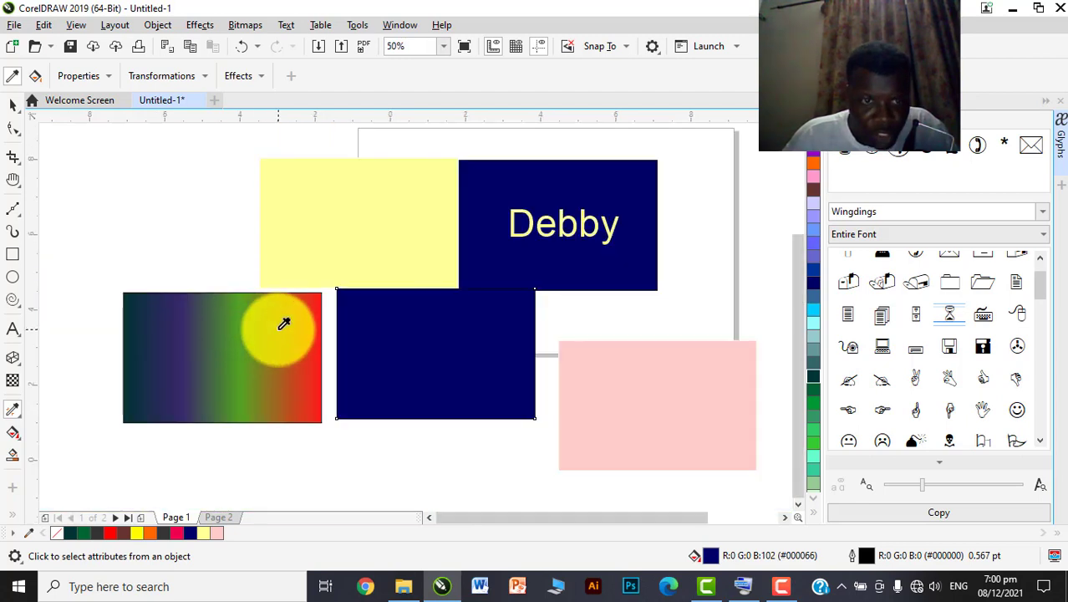
key("space")
Change the gradient rectangle's outline colour to navy #000066
left_click(288, 331)
scroll(290, 332, "up", 4)
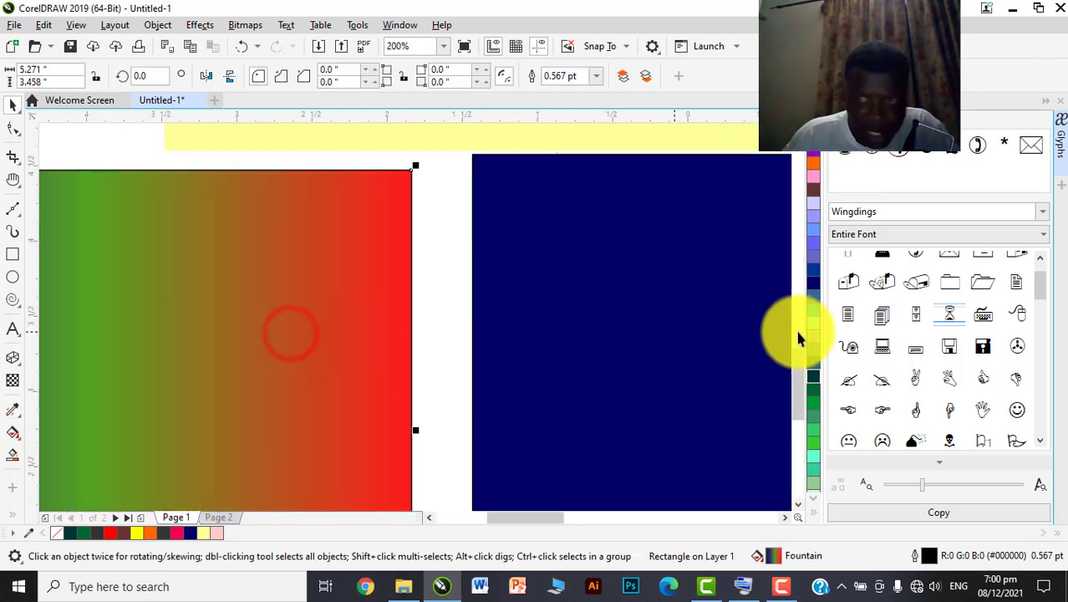
right_click(810, 283)
scroll(420, 288, "up", 2)
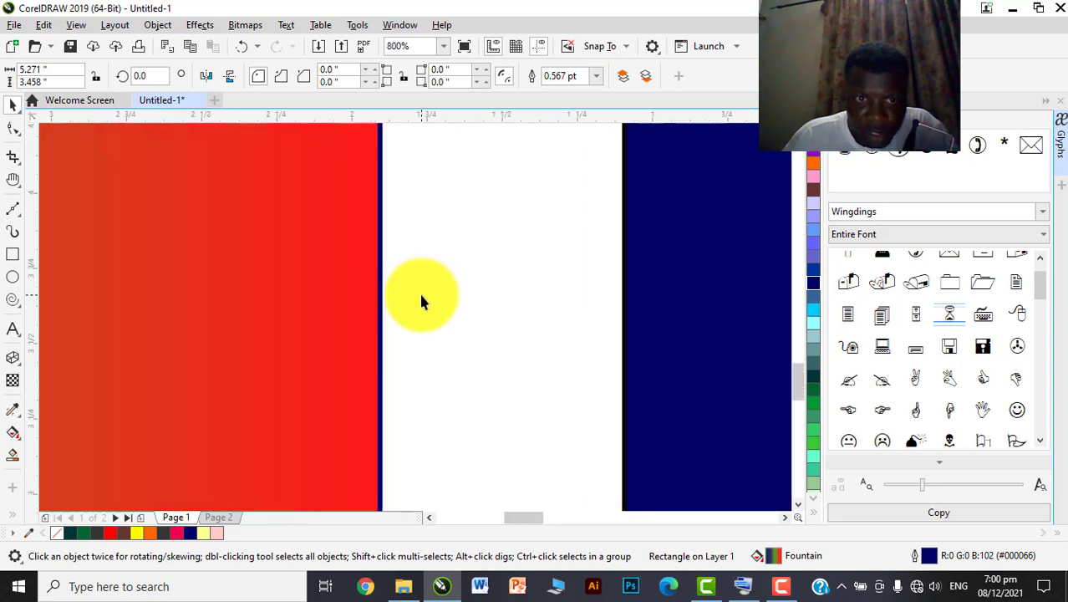
scroll(336, 312, "down", 4)
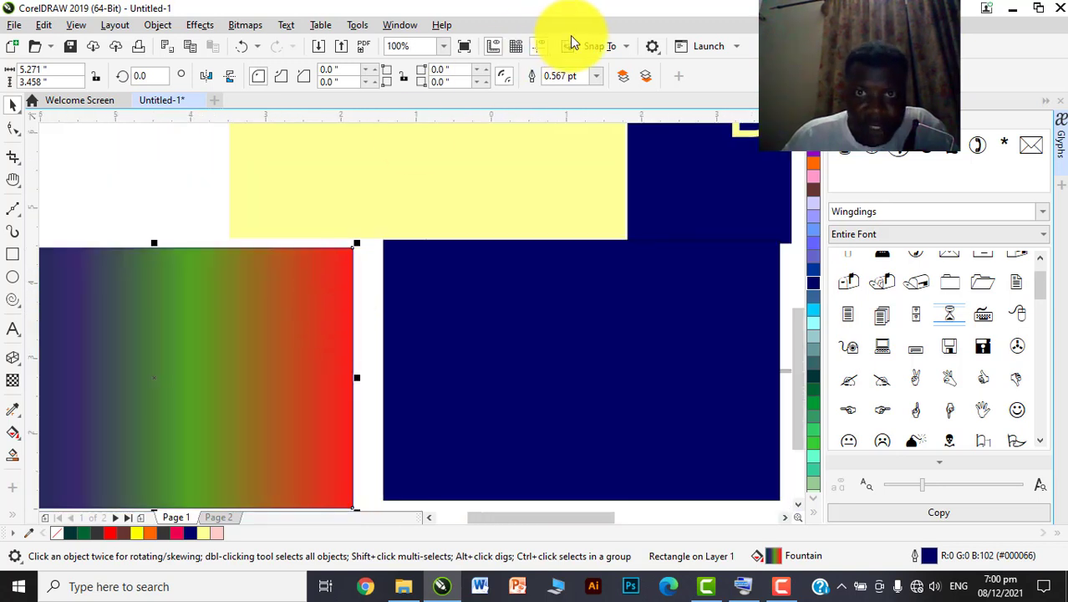
Set the gradient rectangle's outline width to 10 pt and shift the rectangle about 0.8 inch to the left
left_click(600, 76)
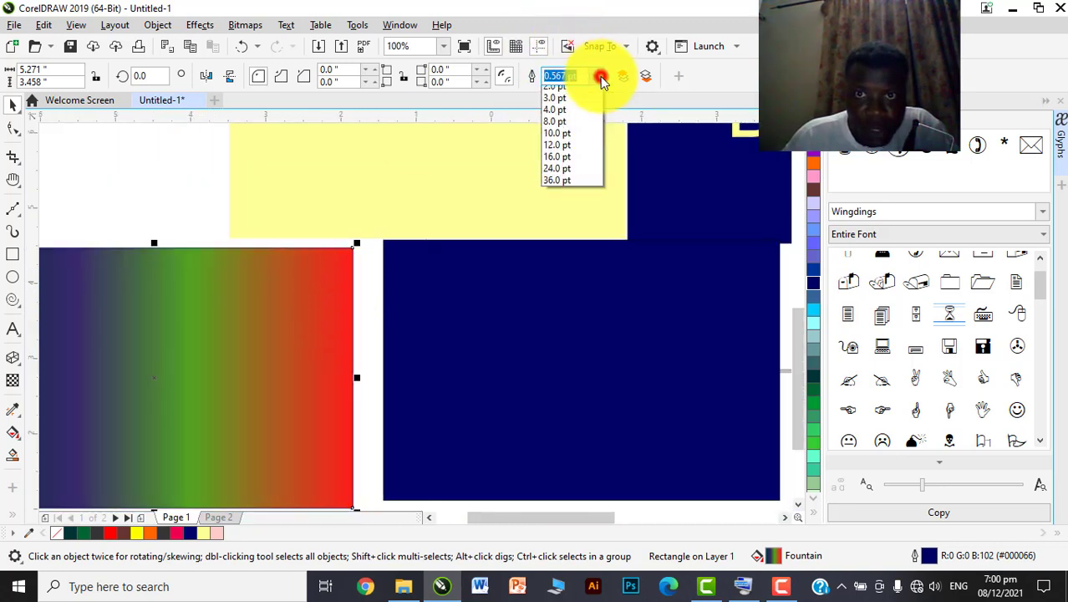
left_click(555, 209)
scroll(431, 227, "down", 1)
scroll(394, 263, "up", 1)
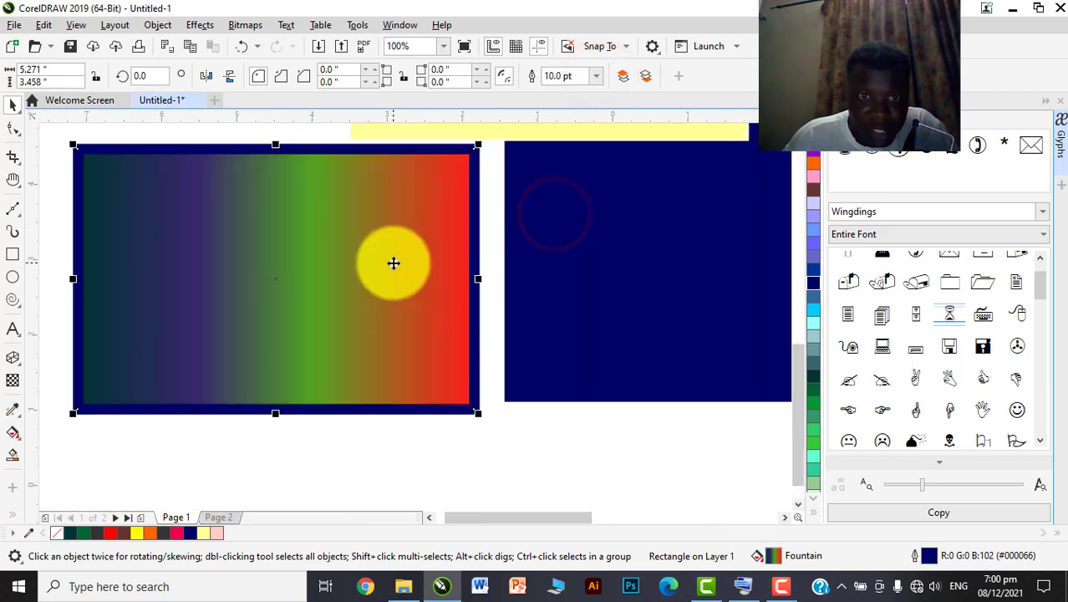
scroll(809, 376, "up", 1)
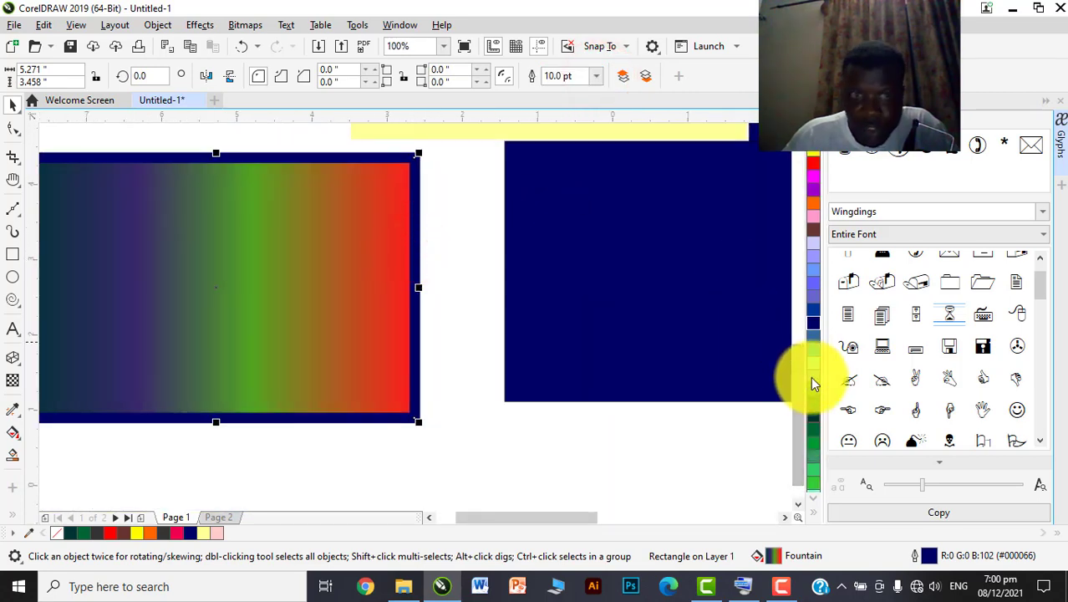
Try light teal #99CCCC on the gradient rectangle's outline and settle on dark teal #003333
right_click(809, 377)
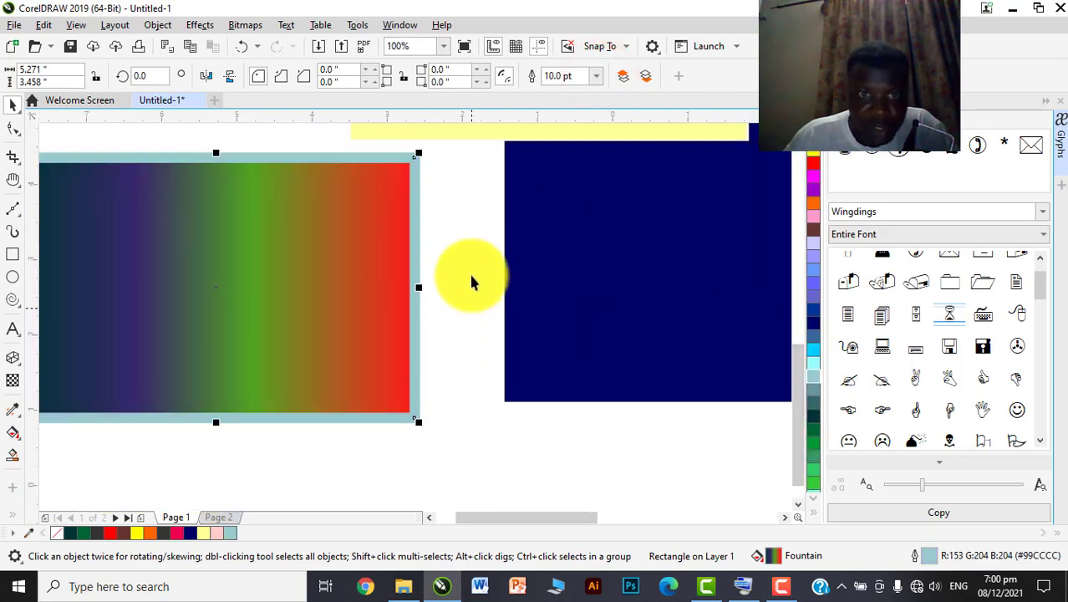
right_click(812, 418)
scroll(267, 282, "down", 1)
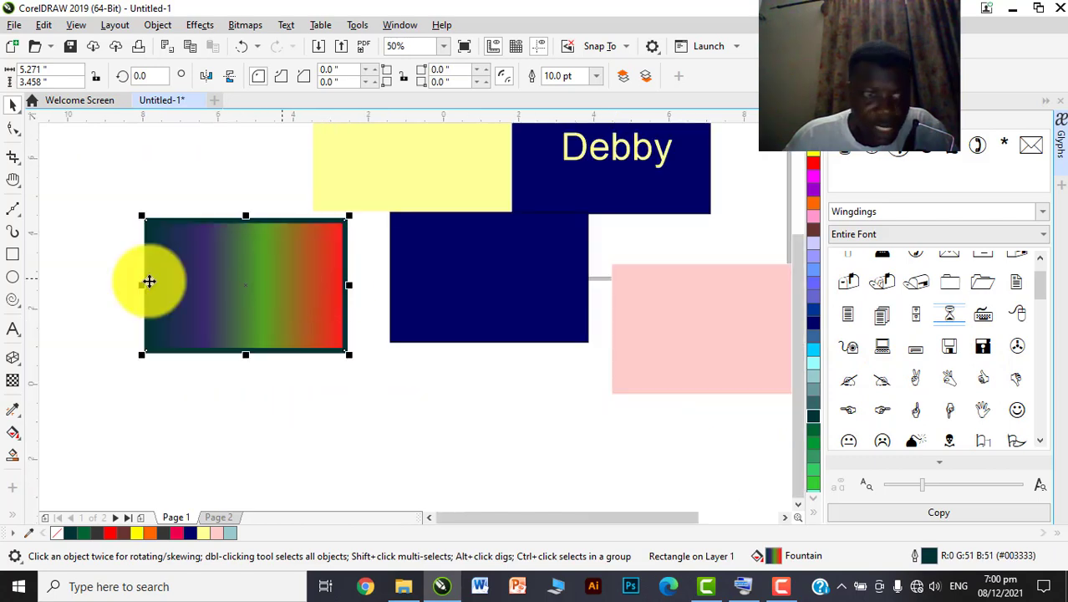
Copy the gradient rectangle's fill and outline onto the navy rectangle beside it with the Attributes Eyedropper
left_click(12, 411)
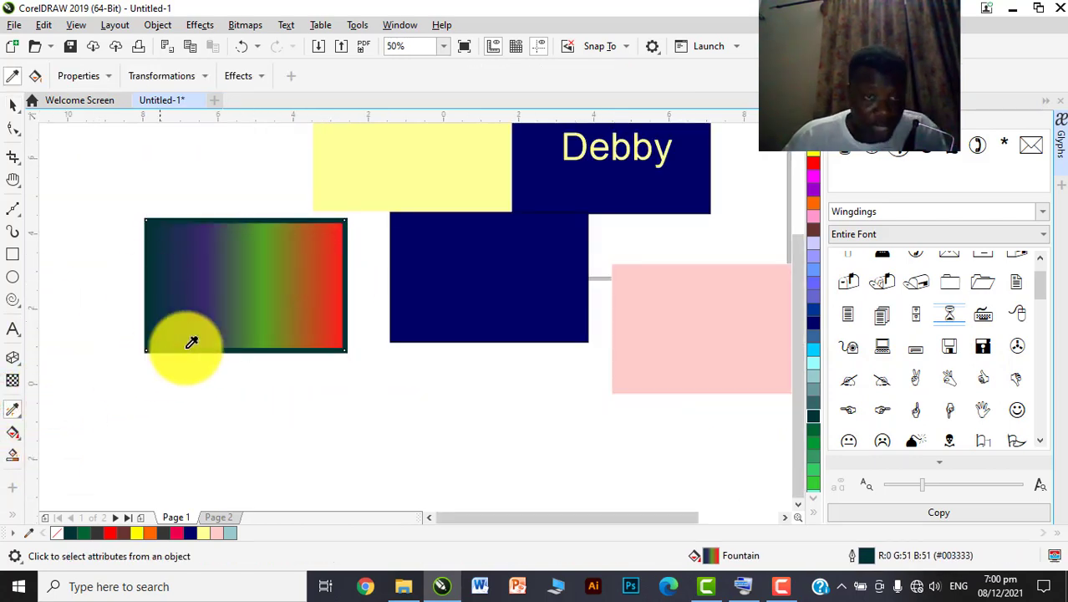
left_click(272, 294)
scroll(501, 257, "up", 1)
left_click(437, 268)
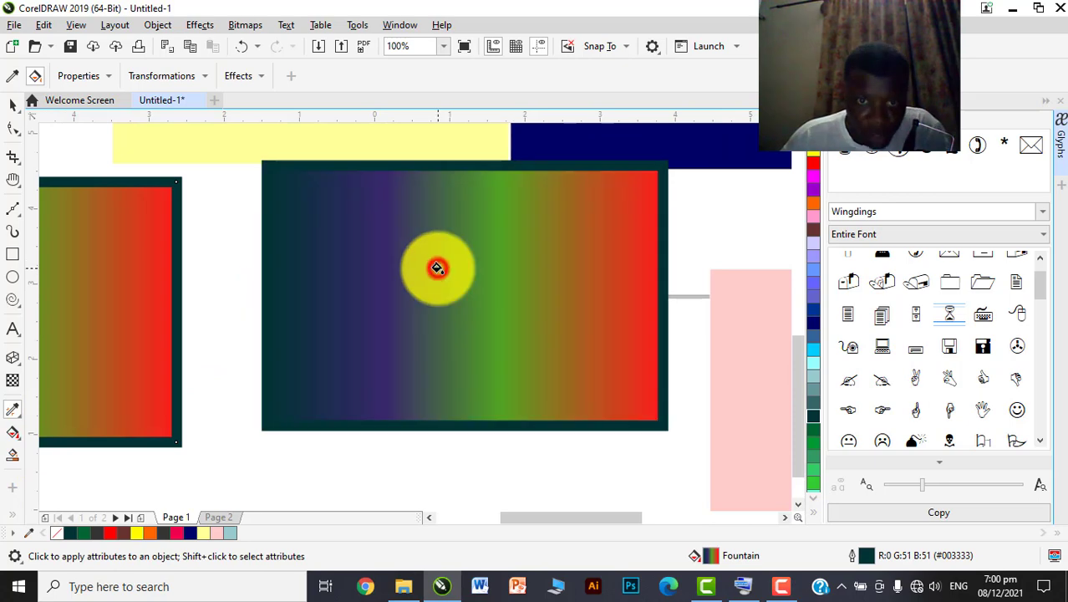
scroll(437, 267, "down", 1)
Move the recoloured rectangle about half an inch down to compare both outlines, and undo the move and the attribute copy
left_click(12, 102)
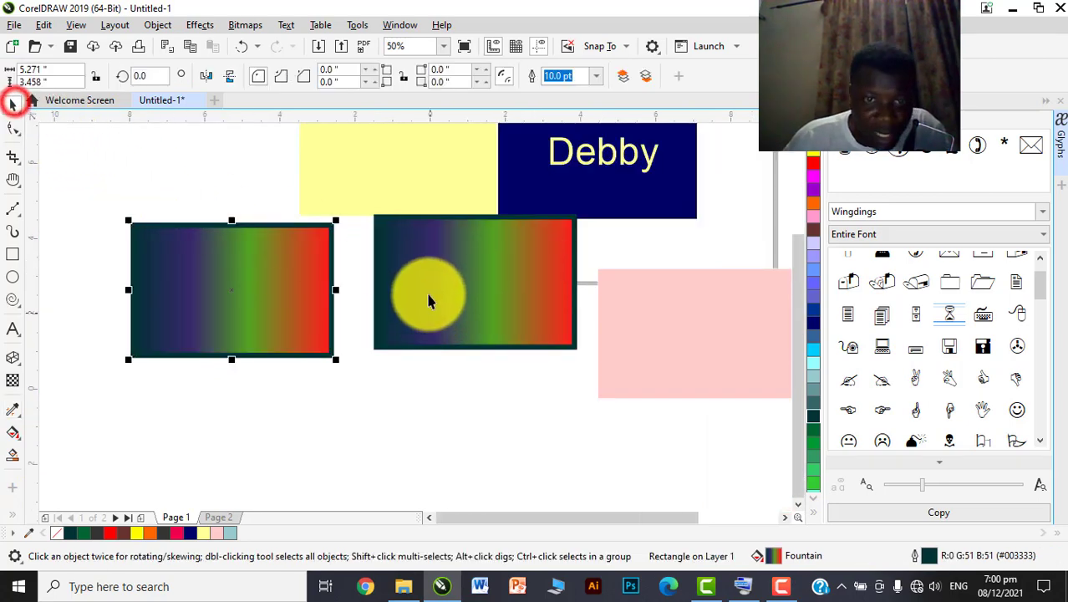
left_click_drag(429, 301, 429, 322)
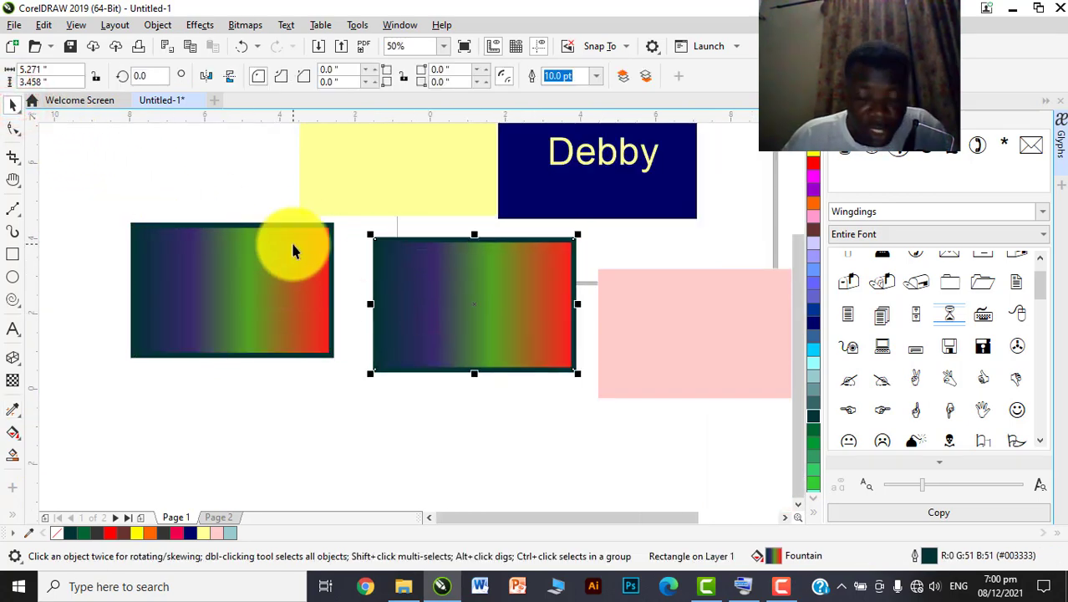
scroll(292, 247, "up", 2)
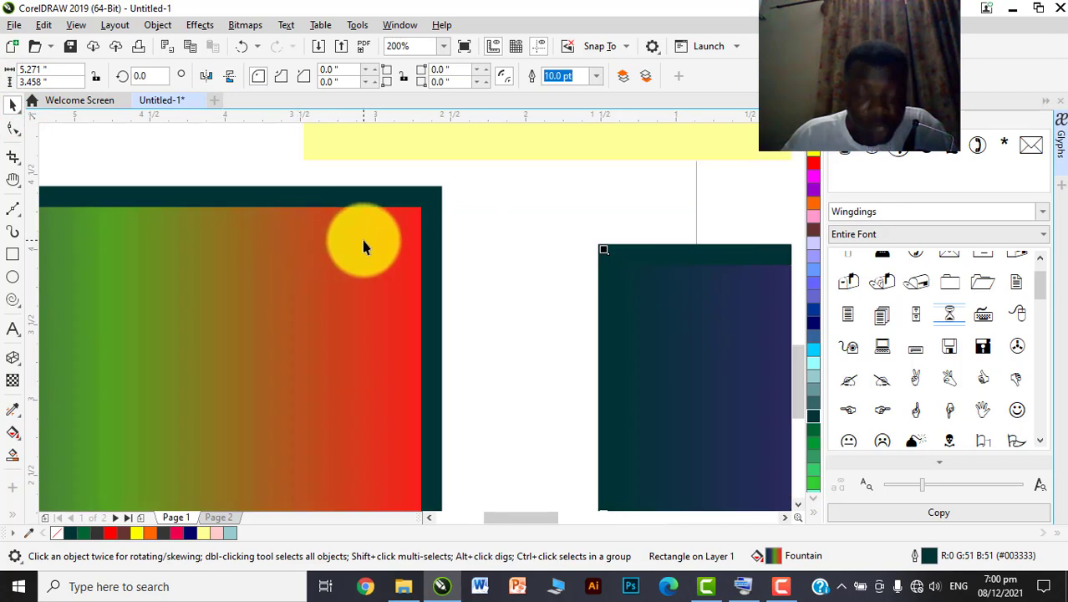
scroll(363, 246, "down", 2)
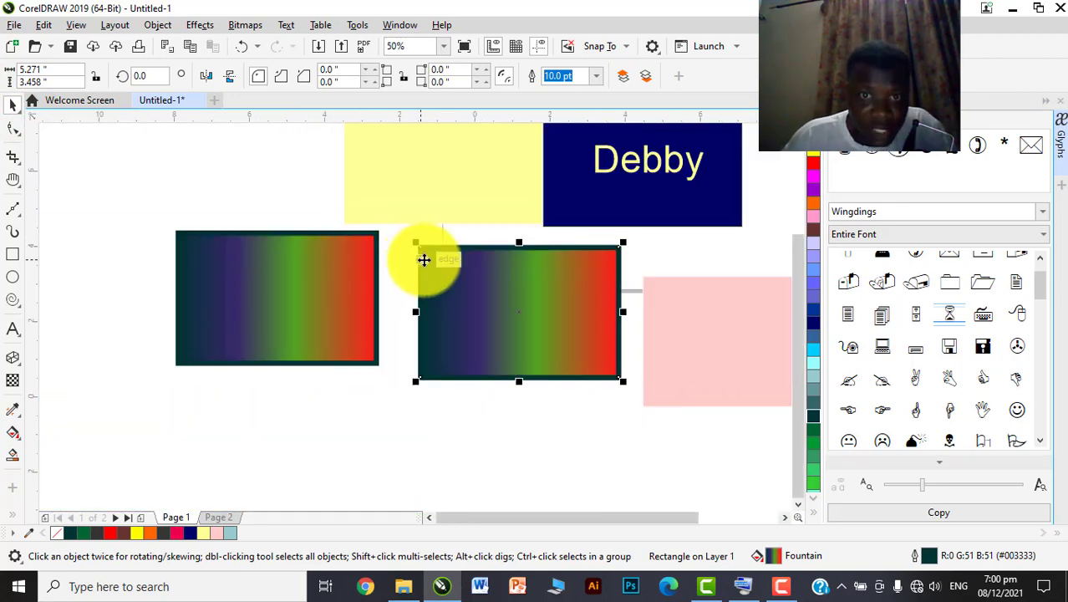
key("ctrl+z")
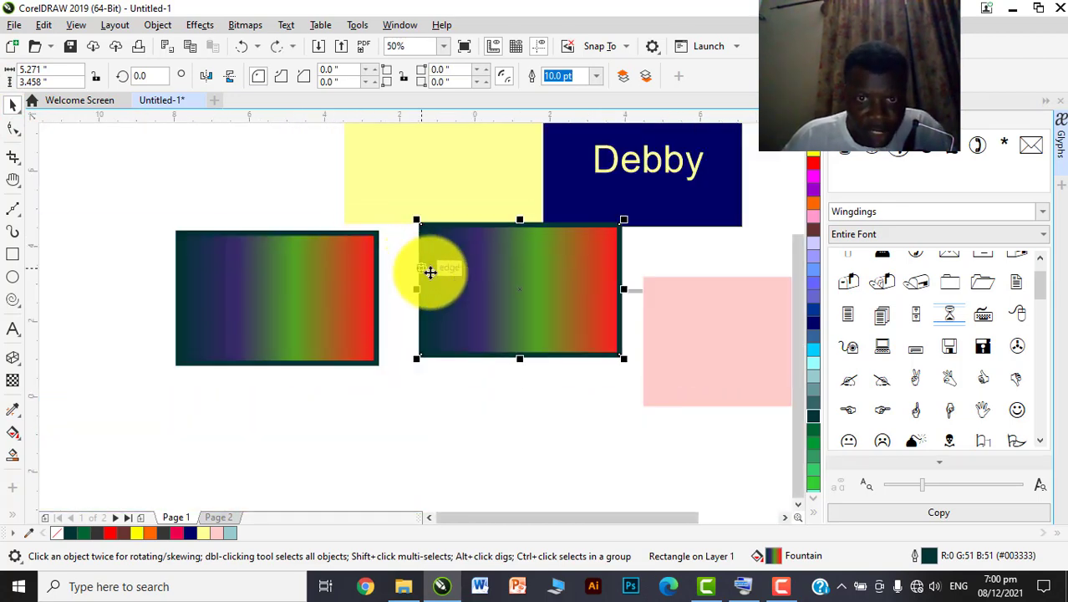
key("ctrl+z")
Move the middle navy rectangle down and slightly left, clear of the yellow rectangle, and inspect its thin outline
left_click_drag(481, 313, 482, 333)
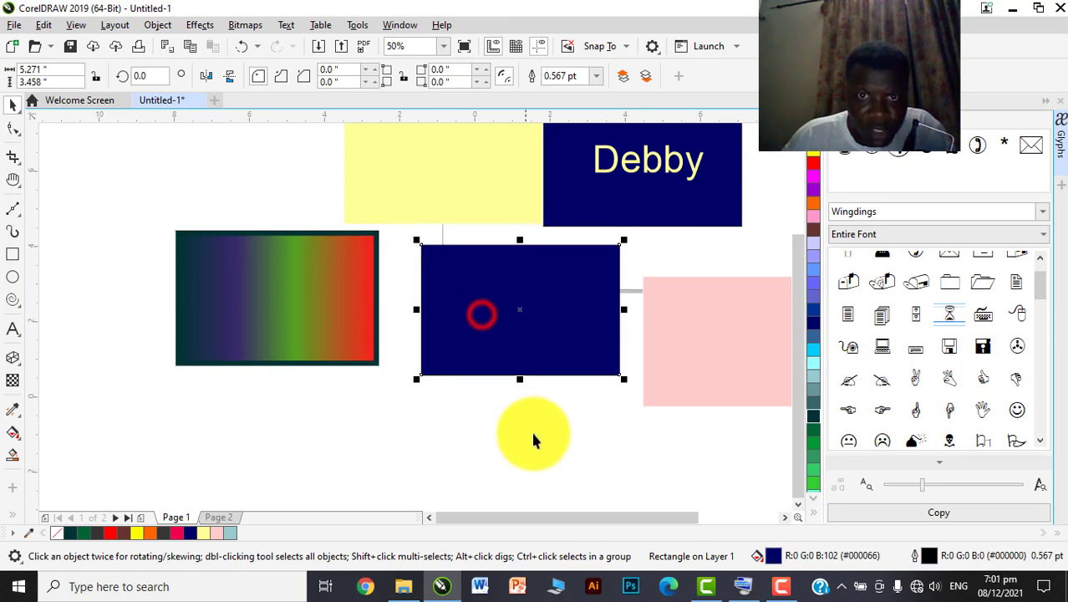
left_click(531, 431)
left_click(515, 333)
scroll(508, 281, "up", 1)
left_click_drag(453, 291, 437, 268)
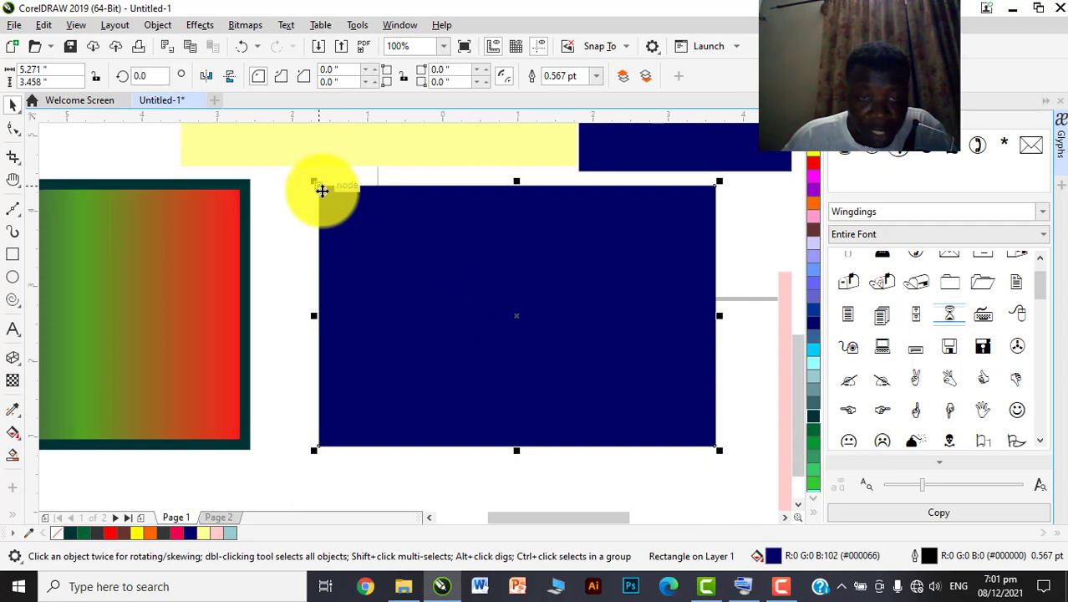
scroll(324, 184, "up", 1)
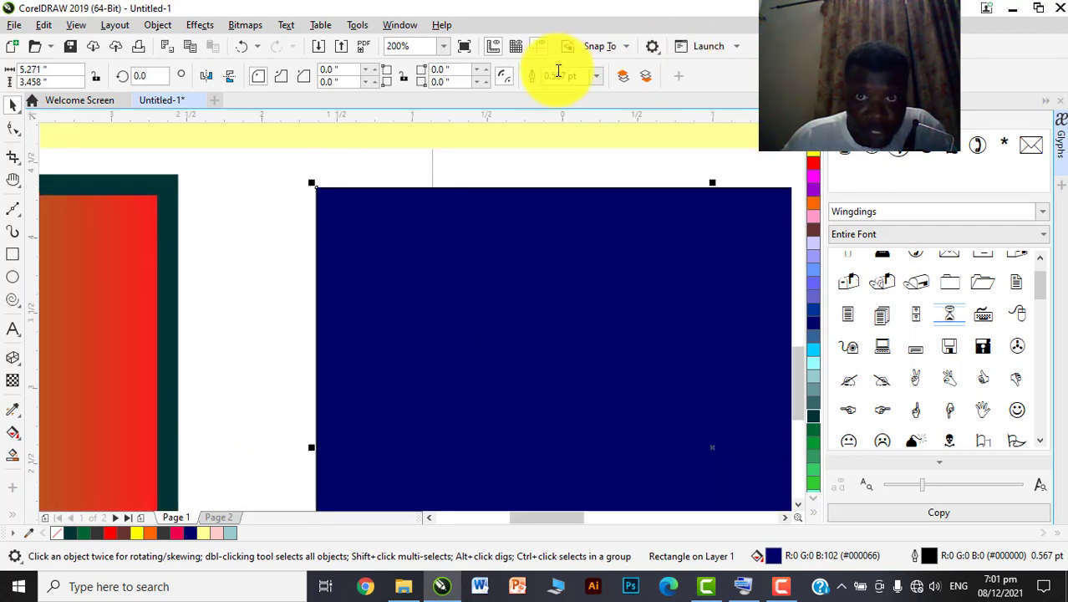
scroll(203, 262, "down", 2)
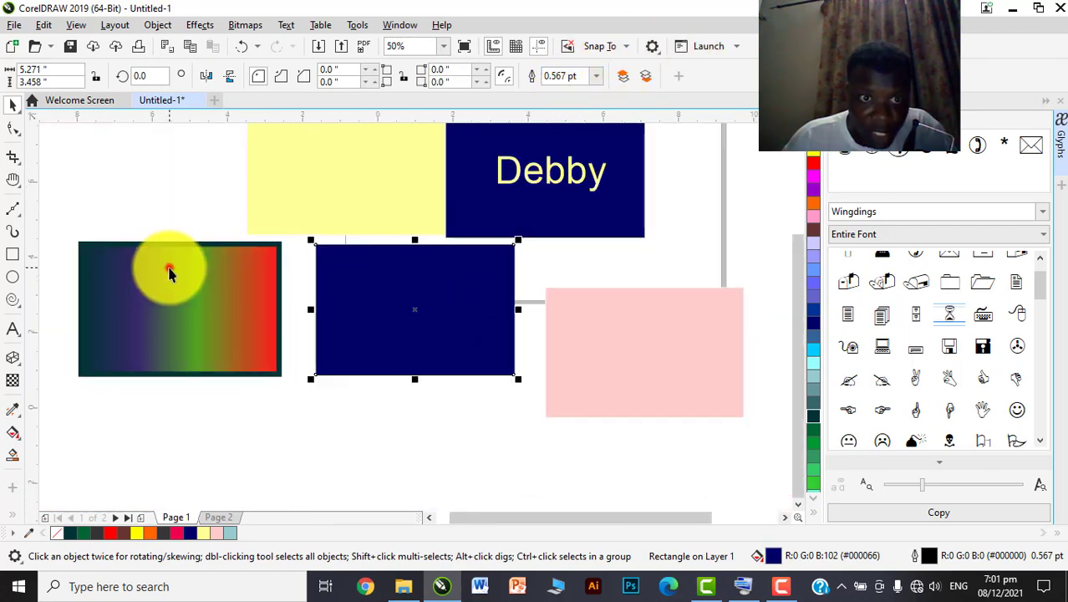
Apply the gradient rectangle's fill and 10 pt outline to the separated navy rectangle with the Attributes Eyedropper, and deselect everything
left_click(170, 268)
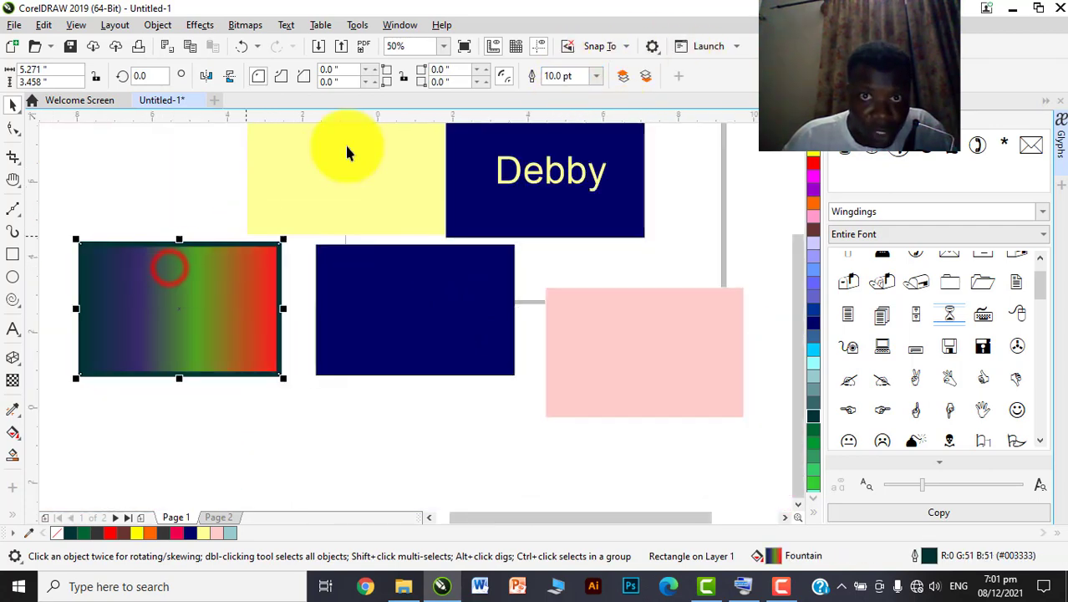
left_click(12, 409)
left_click(158, 314)
left_click(363, 308)
scroll(365, 292, "up", 1)
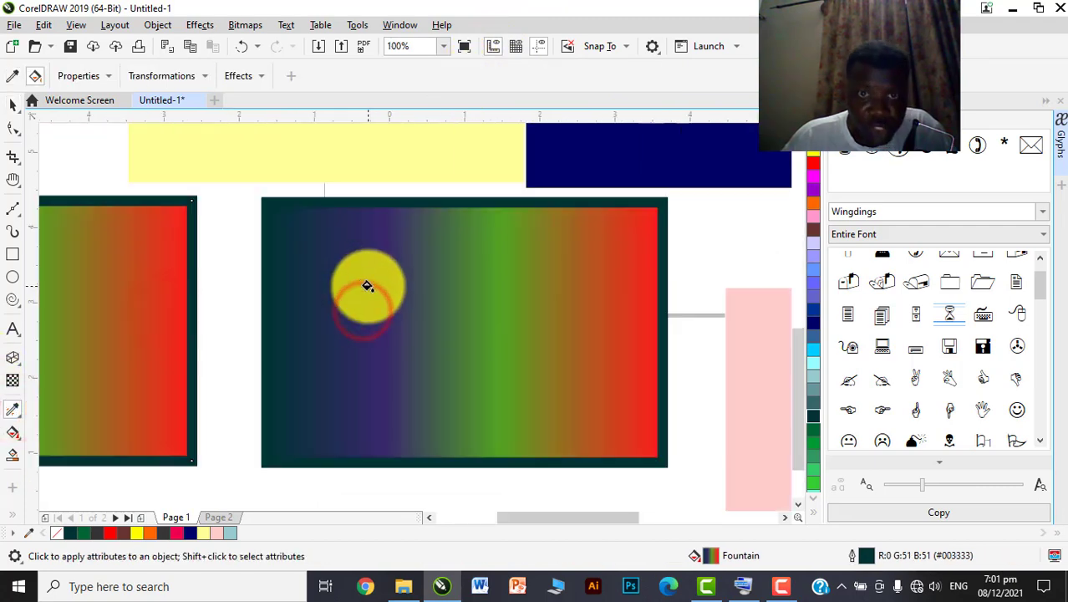
key("space")
scroll(422, 414, "down", 1)
left_click(424, 411)
scroll(422, 409, "down", 1)
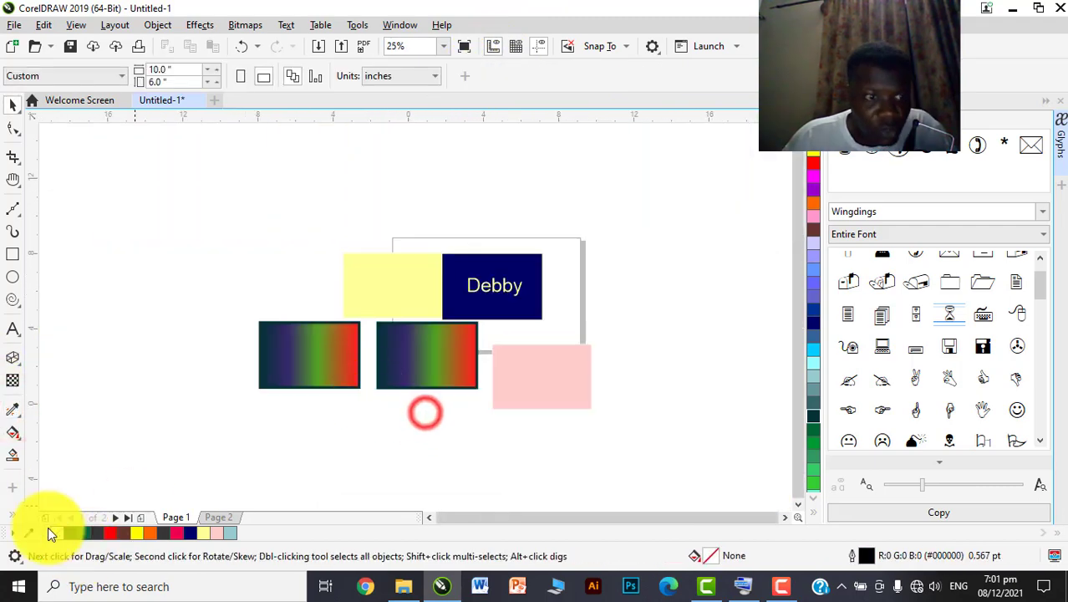
Move the left gradient rectangle over the other one and place a navy rectangle in the empty area beside the yellow rectangle
left_click(20, 437)
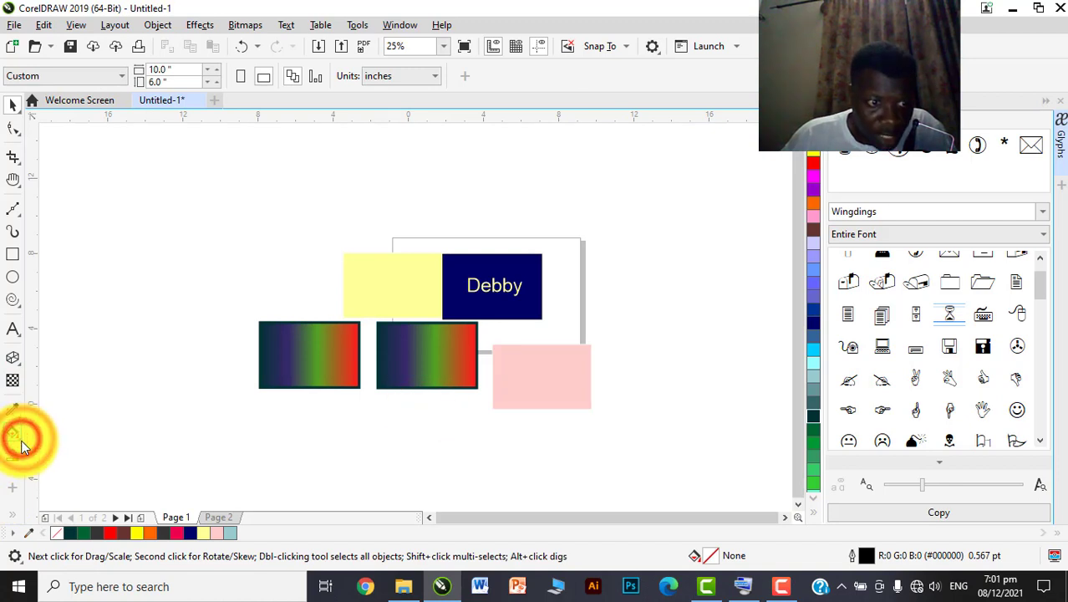
left_click(238, 357)
scroll(287, 344, "up", 1)
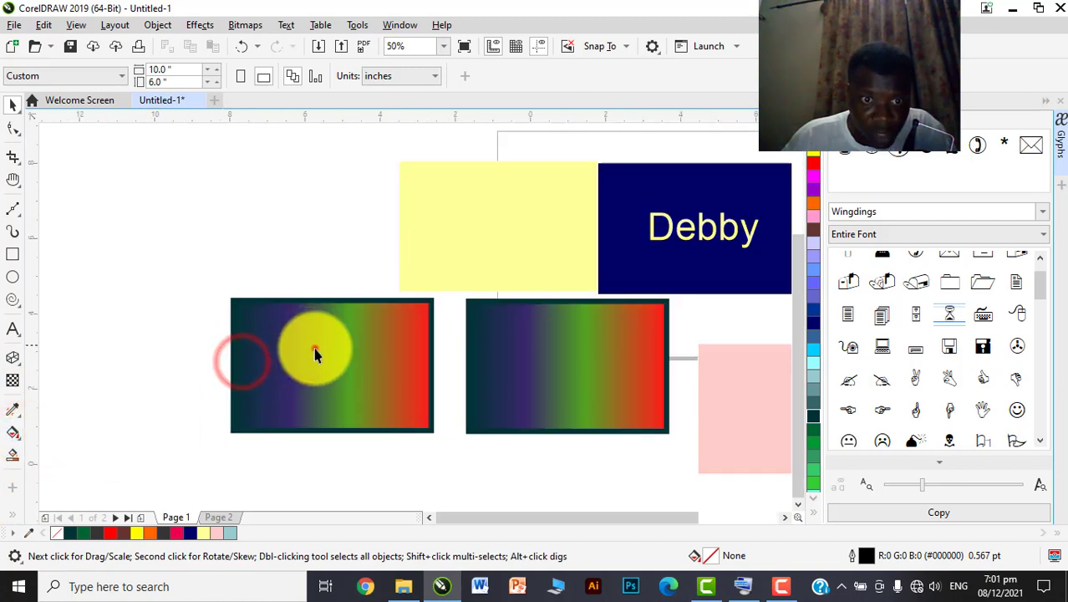
left_click_drag(316, 349, 619, 363)
left_click(635, 255)
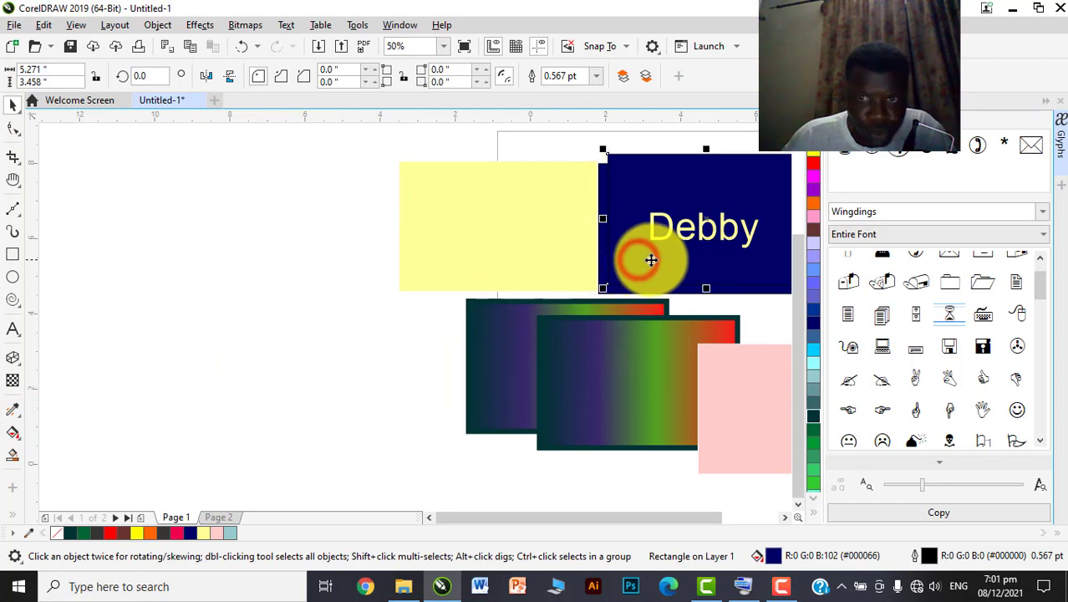
left_click_drag(287, 326, 235, 296)
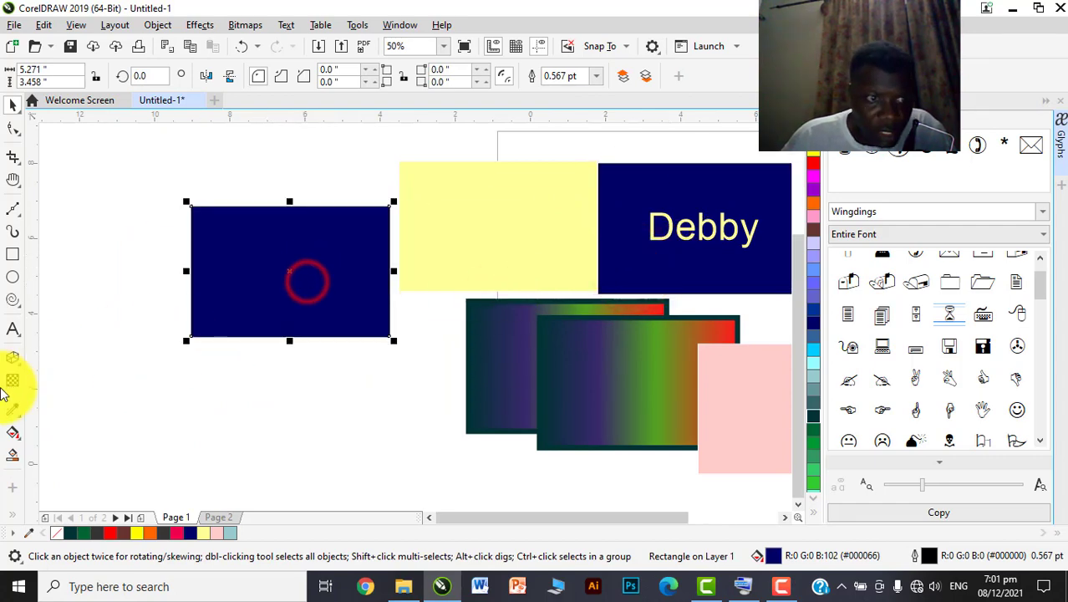
Add a mesh fill with a grid of four columns and two rows to the separate navy rectangle
left_click(18, 443)
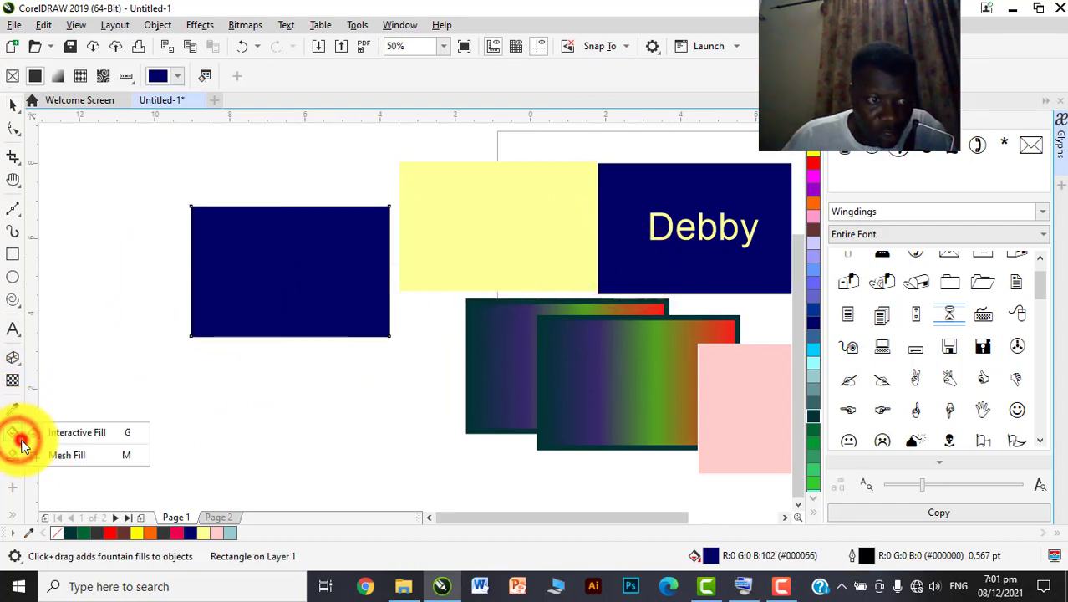
left_click(63, 454)
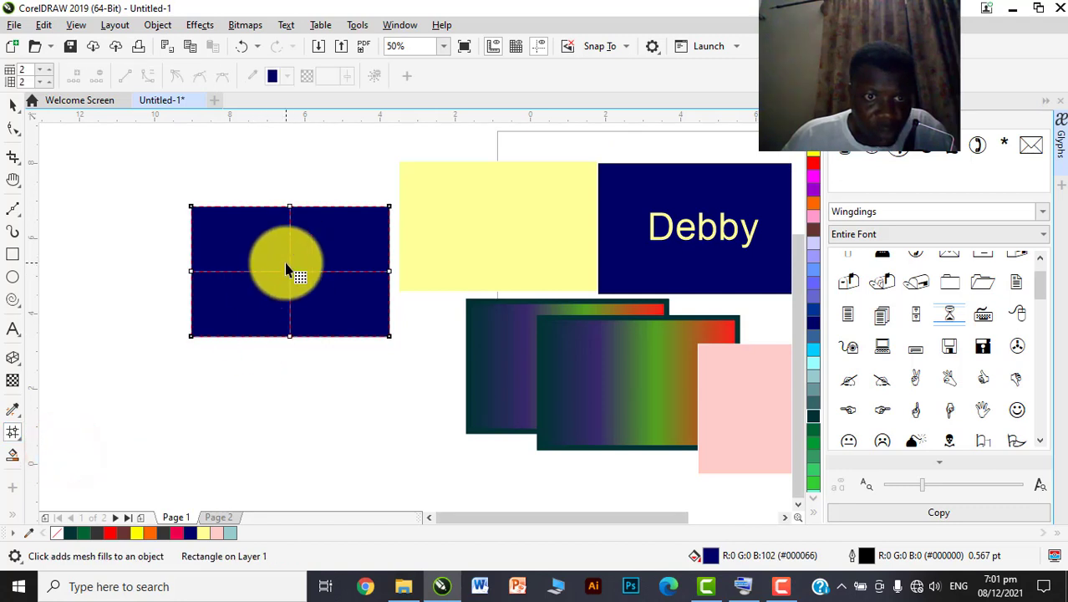
scroll(288, 278, "up", 2)
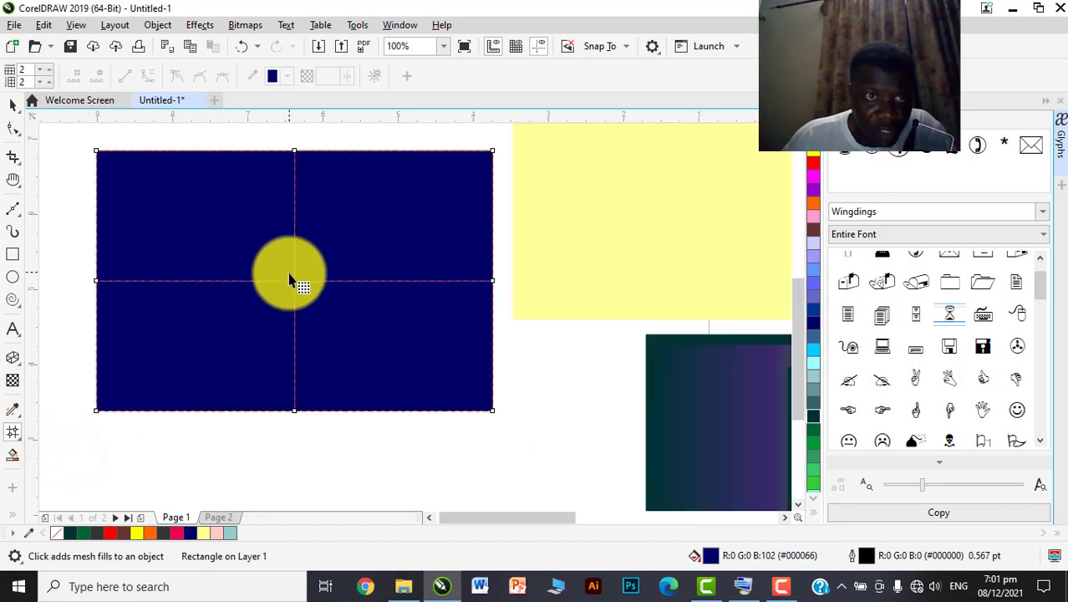
left_click(48, 74)
left_click(47, 67)
left_click(47, 67)
left_click(48, 67)
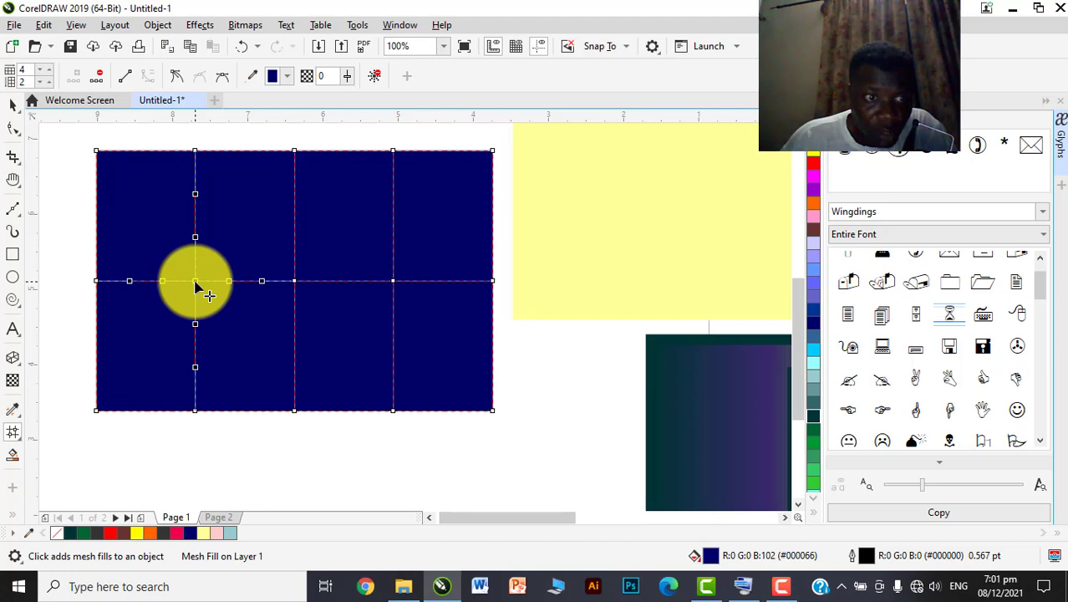
Colour the mesh's left inner node and the middle node of its left edge forest green #006633
left_click(84, 532)
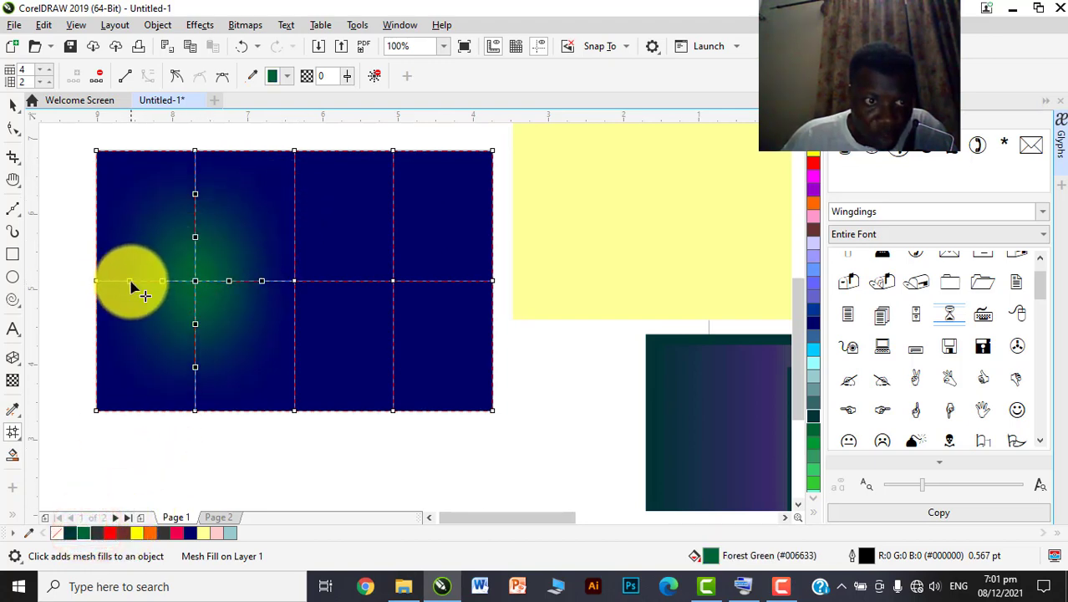
left_click_drag(130, 284, 96, 284)
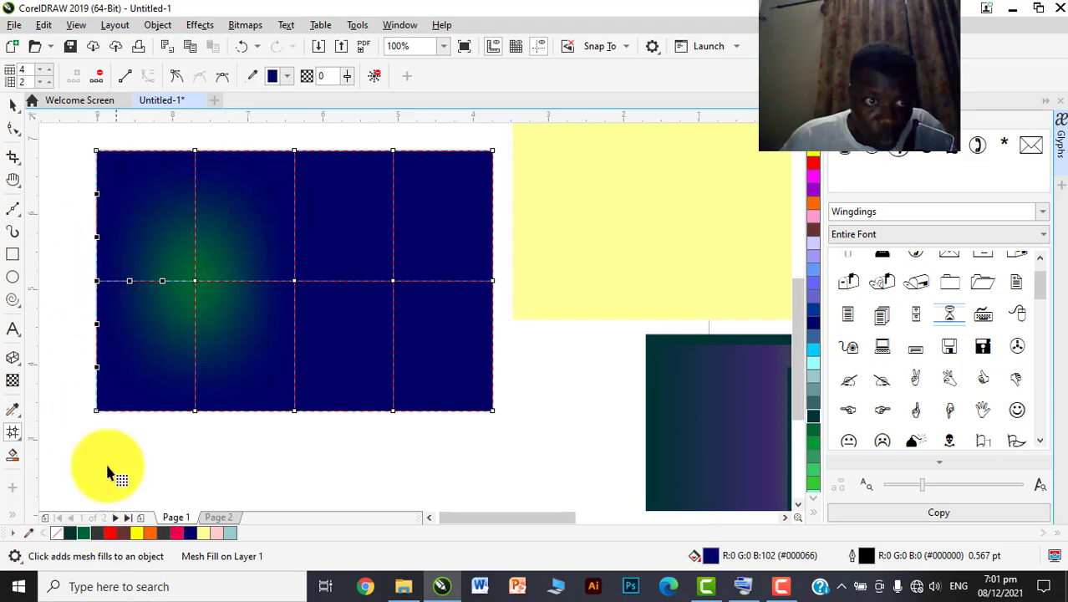
left_click(85, 534)
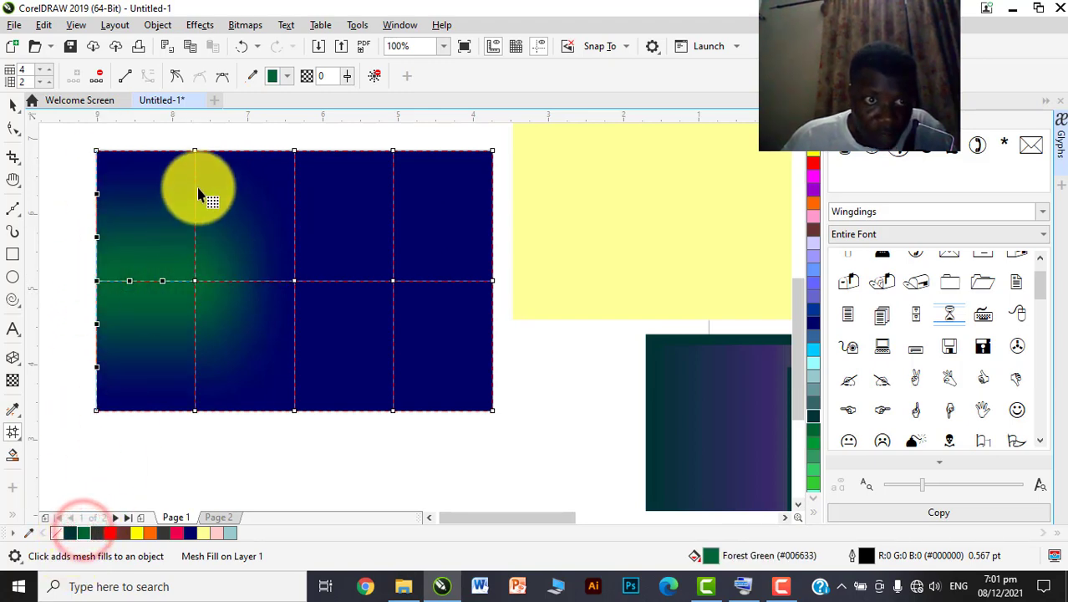
Colour the mesh's upper-left corner node orange #FF6600 and the neighbouring node on the top edge yellow #FFFF00
left_click(98, 152)
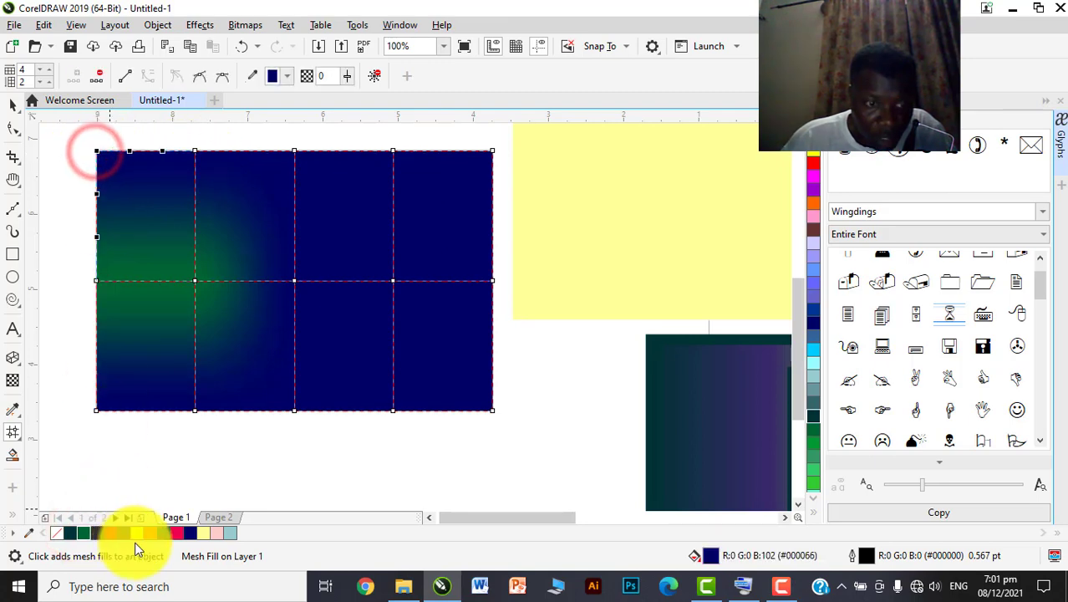
left_click(149, 532)
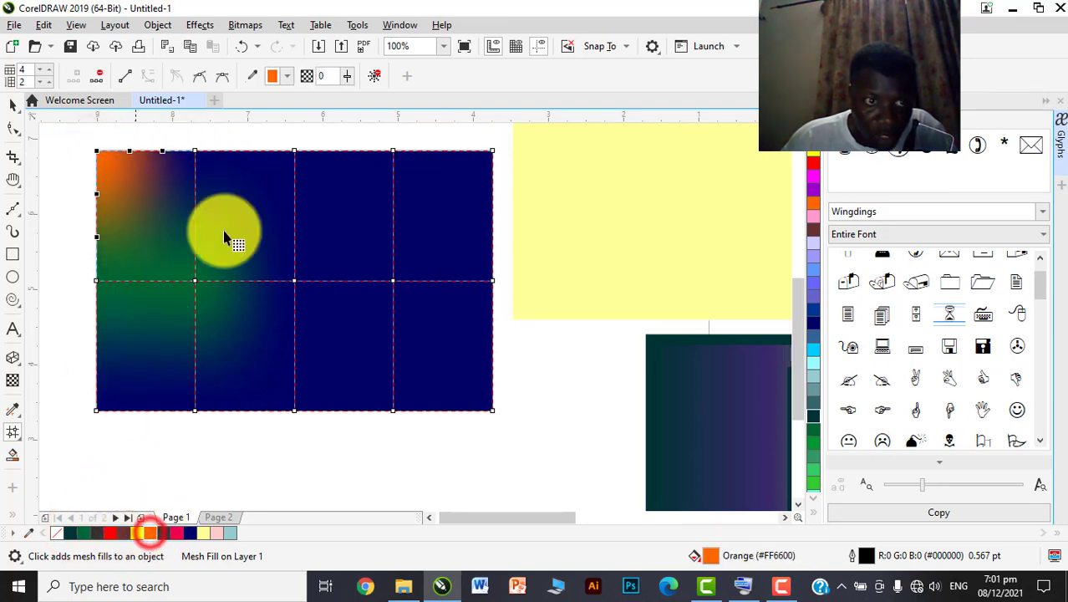
left_click(196, 152)
left_click(133, 535)
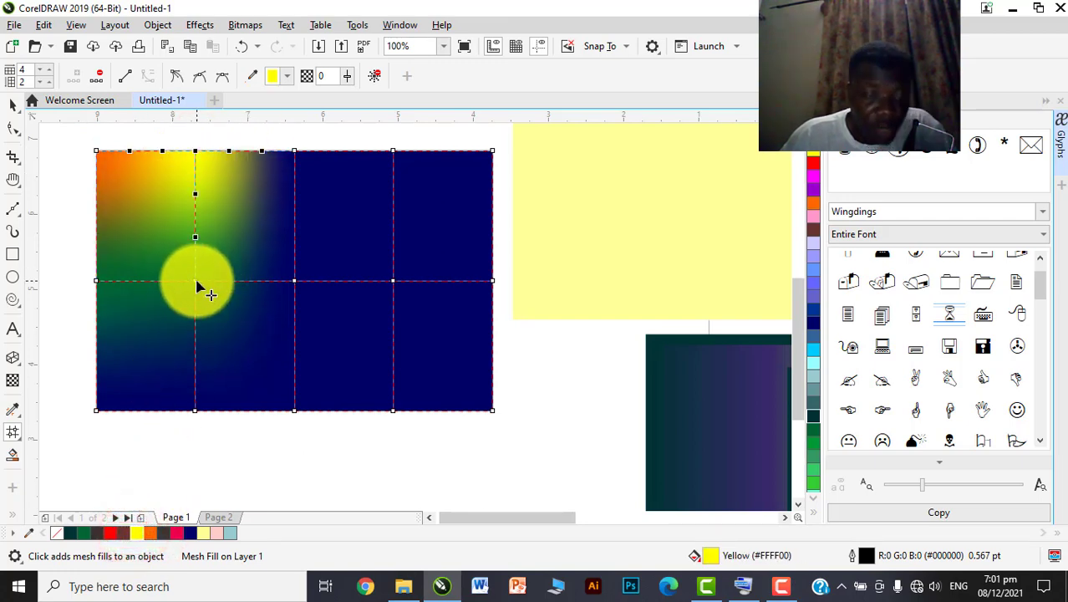
Pull the green inner node toward the mesh's lower centre to distort the blend, and colour the centre node red #FF0000
left_click_drag(196, 287, 272, 380)
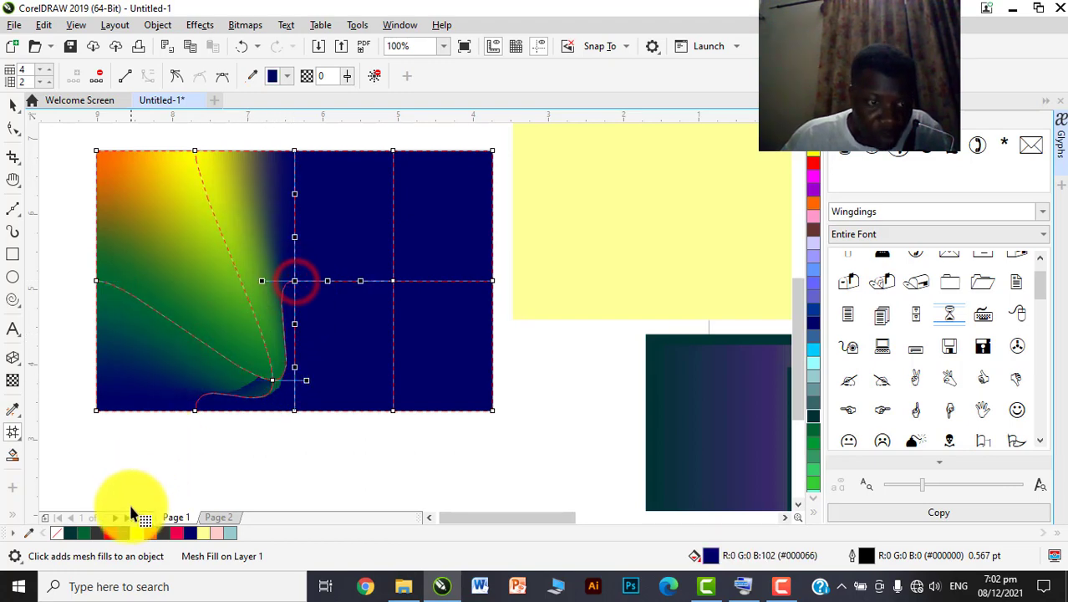
left_click(110, 534)
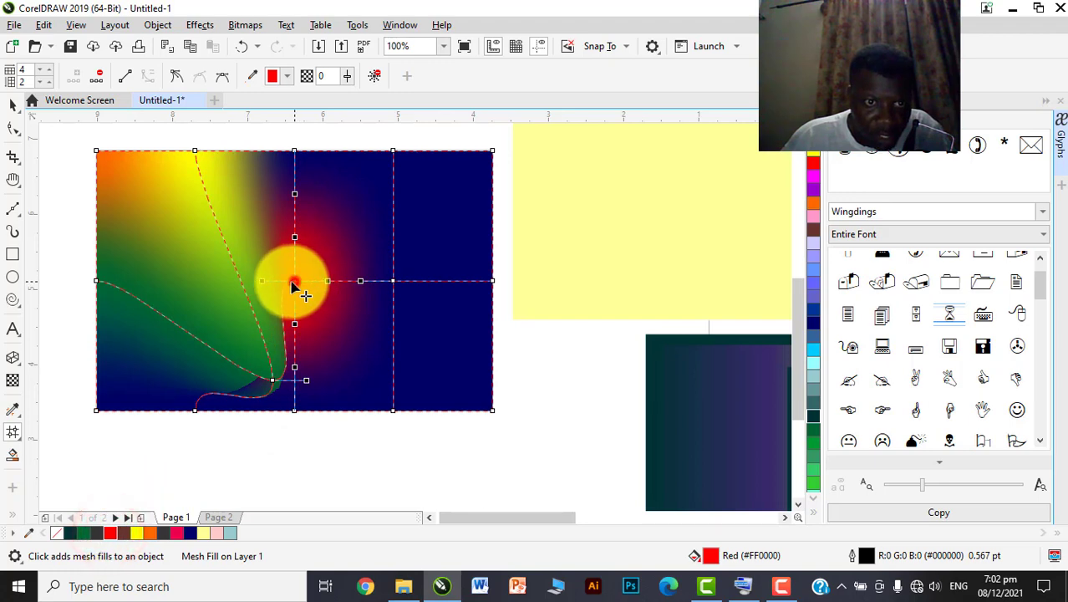
Pull the mesh's red centre node toward the rectangle's left edge to stretch the red blend, and deselect the rectangle
left_click_drag(297, 282, 152, 279)
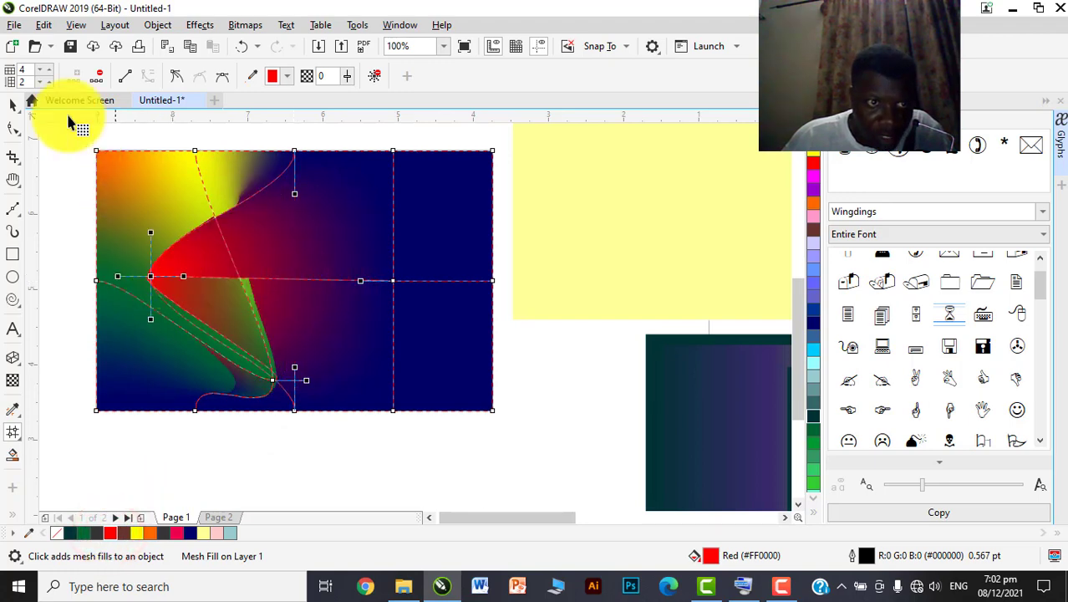
left_click(13, 105)
left_click(435, 140)
scroll(369, 249, "down", 1)
scroll(370, 254, "up", 1)
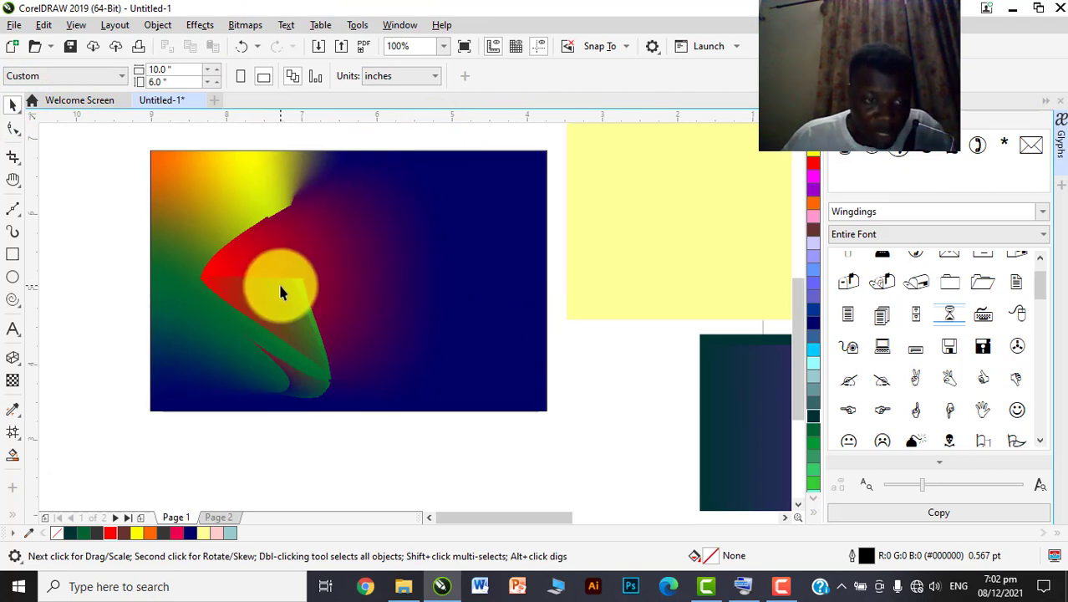
Delete all the rectangles and the text from the drawing
left_click(306, 299)
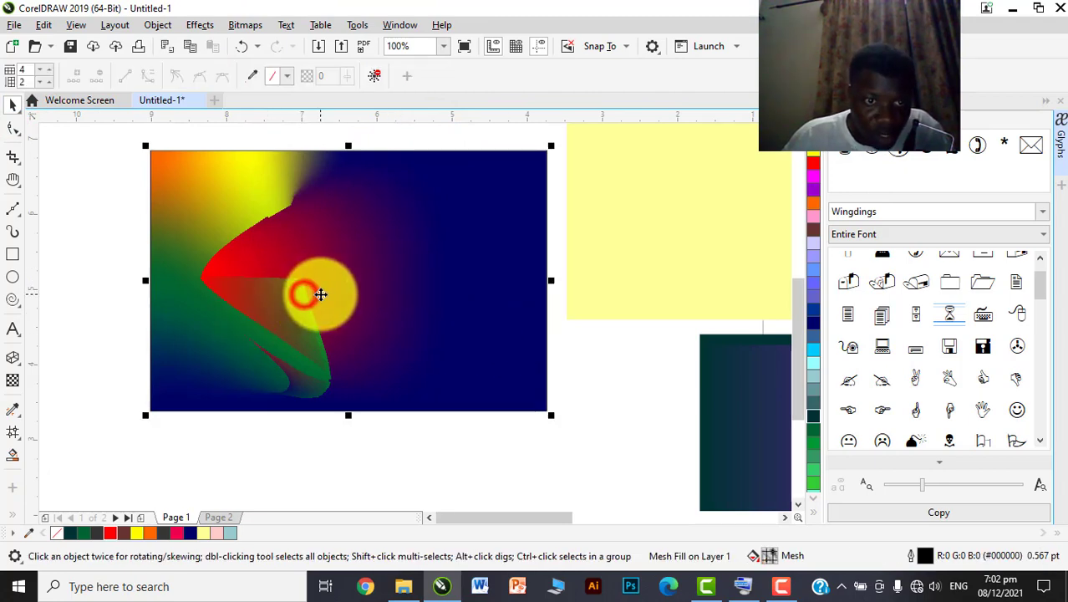
scroll(439, 298, "down", 2)
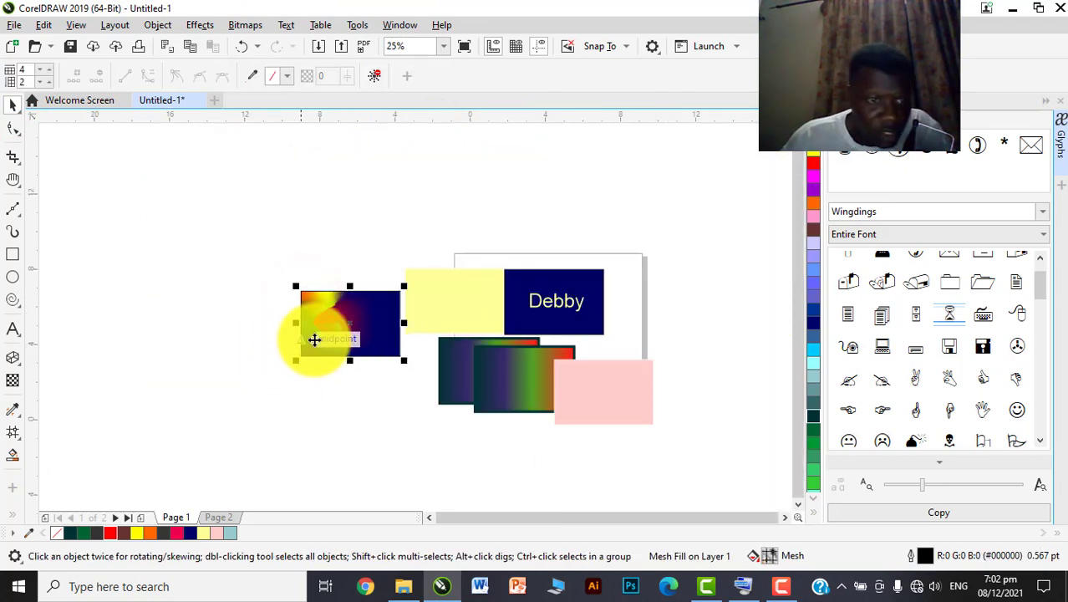
left_click(14, 456)
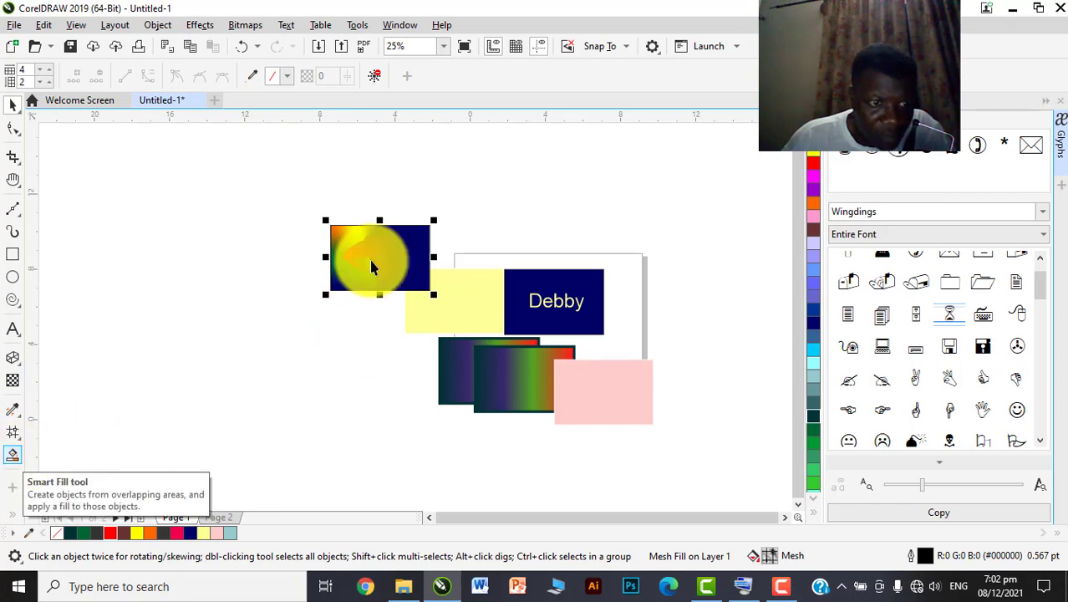
scroll(452, 330, "up", 1)
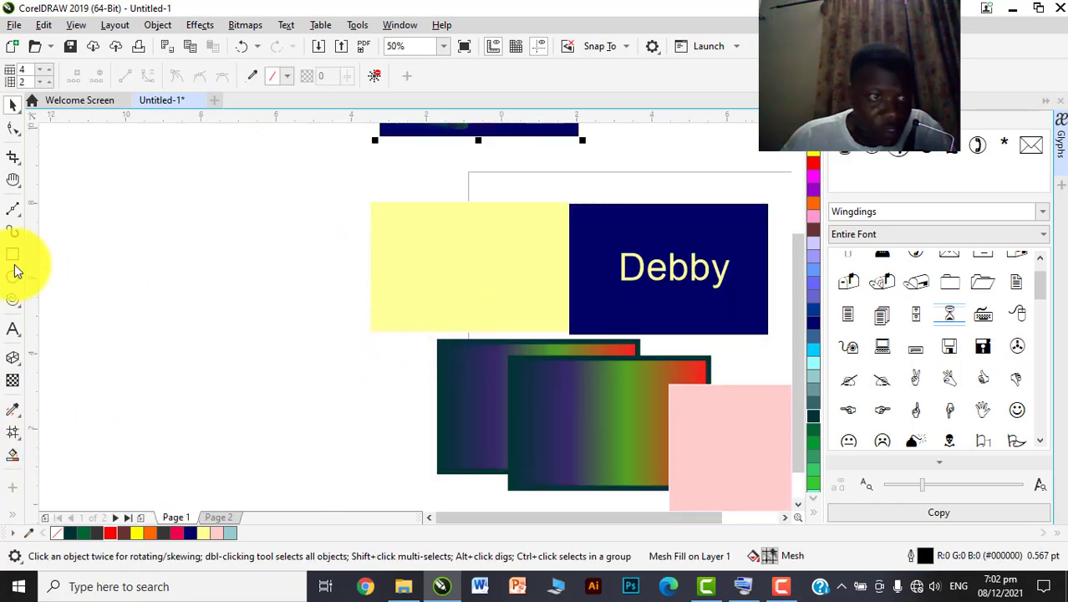
scroll(419, 284, "down", 2)
key("ctrl+a")
key("Delete")
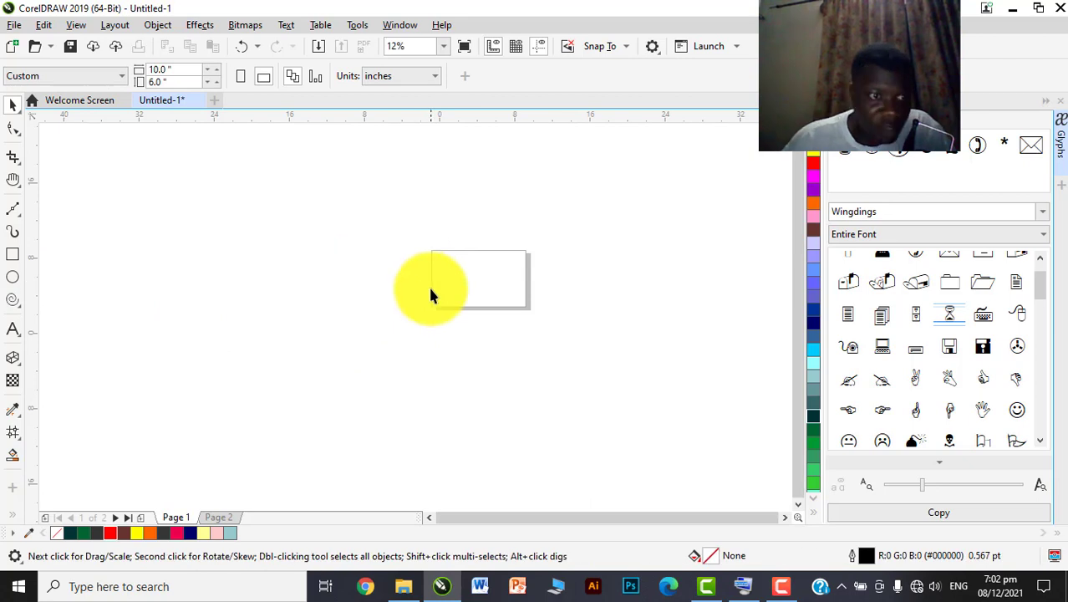
Draw a circle about 6 inches in diameter to the left of the blank page
scroll(428, 284, "up", 1)
left_click(13, 275)
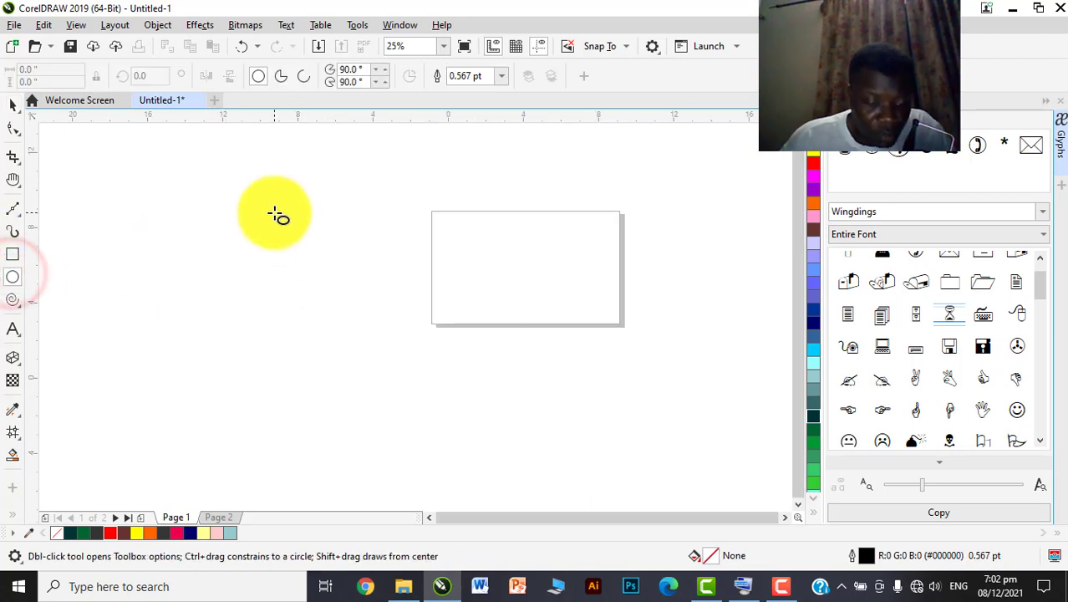
left_click_drag(269, 205, 389, 325)
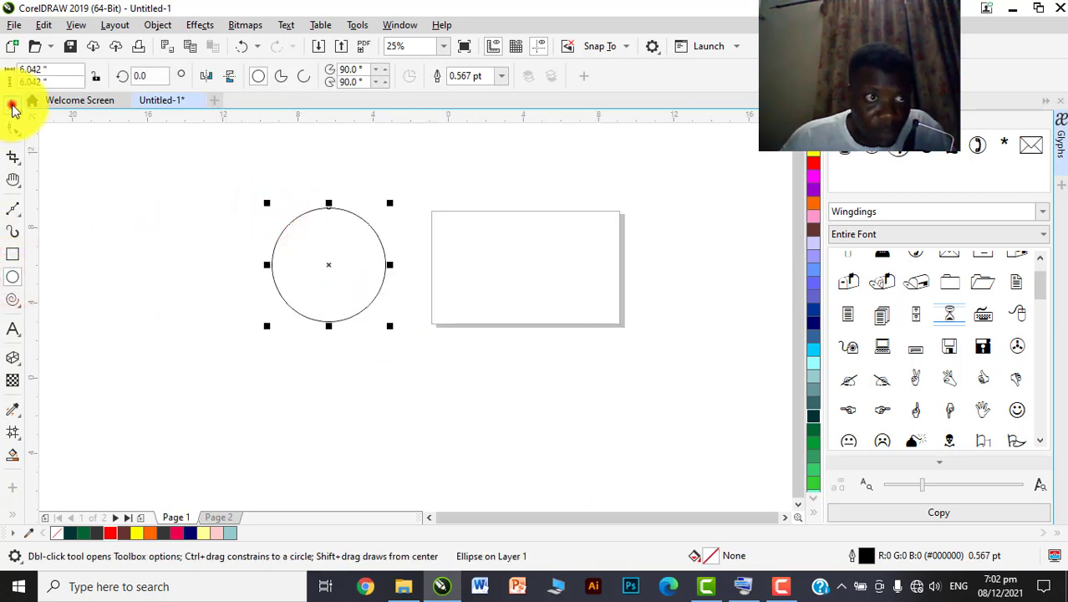
Duplicate the circle to its right so the copy overlaps it at about the same height
left_click(12, 106)
scroll(346, 269, "up", 1)
left_click_drag(346, 269, 474, 271)
scroll(401, 281, "down", 1)
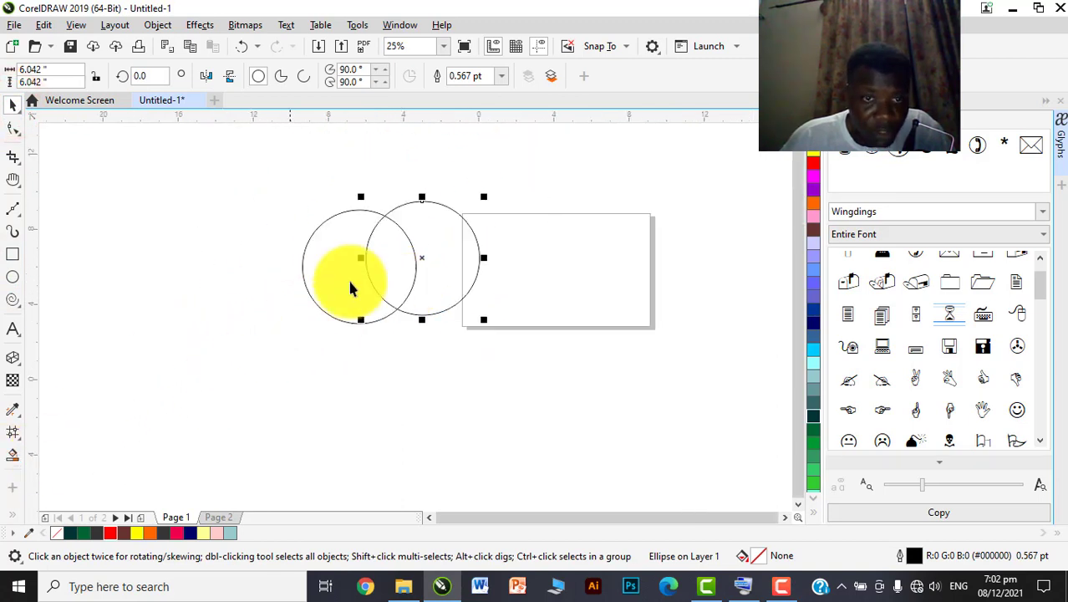
scroll(422, 257, "up", 1)
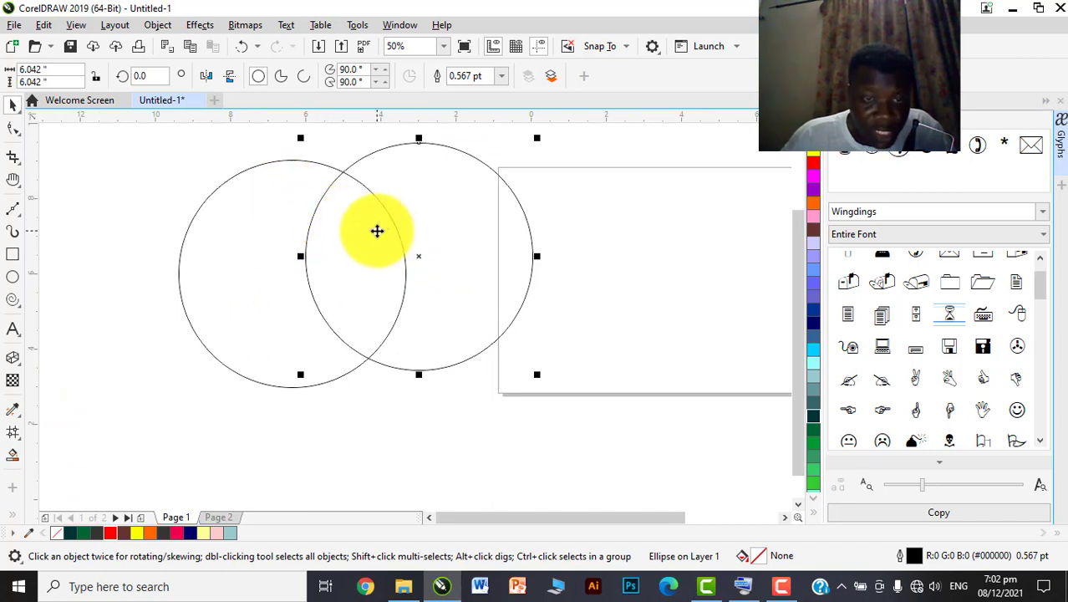
left_click_drag(465, 222, 452, 231)
scroll(453, 232, "down", 1)
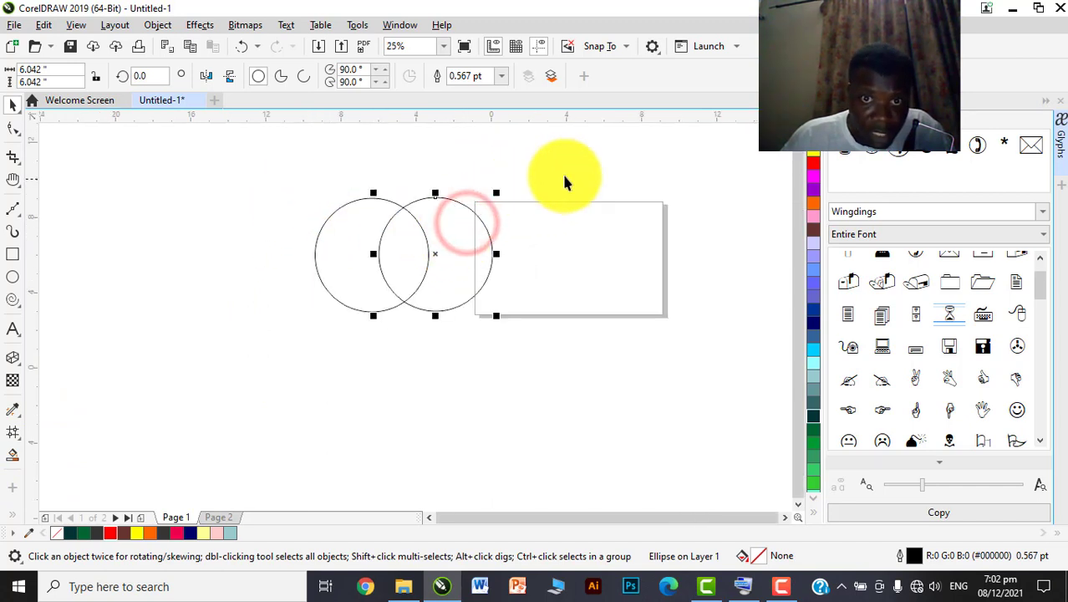
Use Smart Fill on the overlap of the two circles to create a green leaf shape (C72 M5 Y100 K0)
left_click_drag(551, 193, 193, 370)
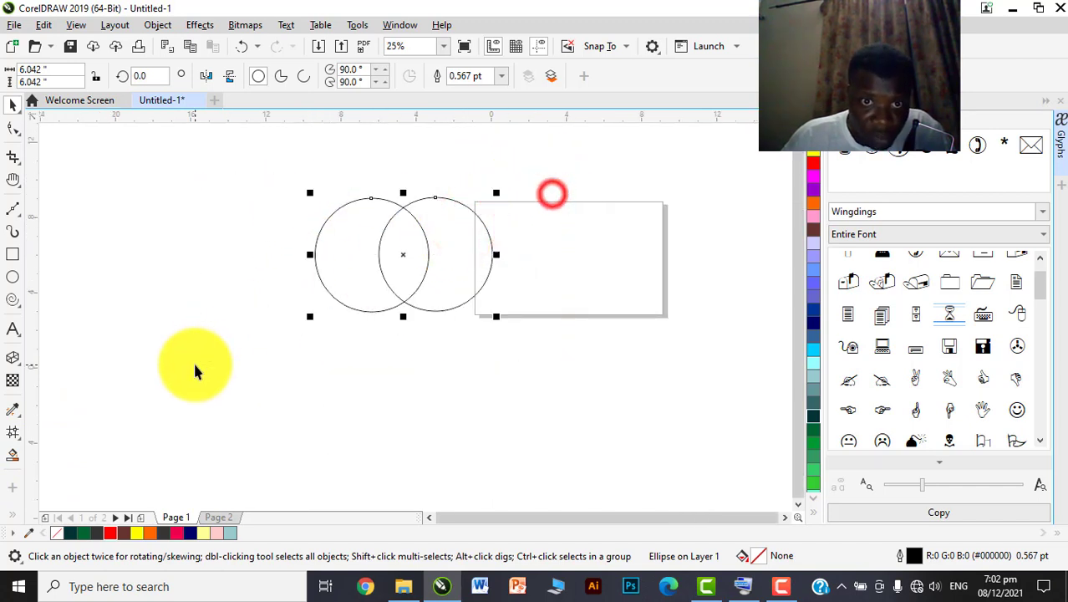
left_click(13, 458)
scroll(402, 226, "up", 1)
left_click(401, 208)
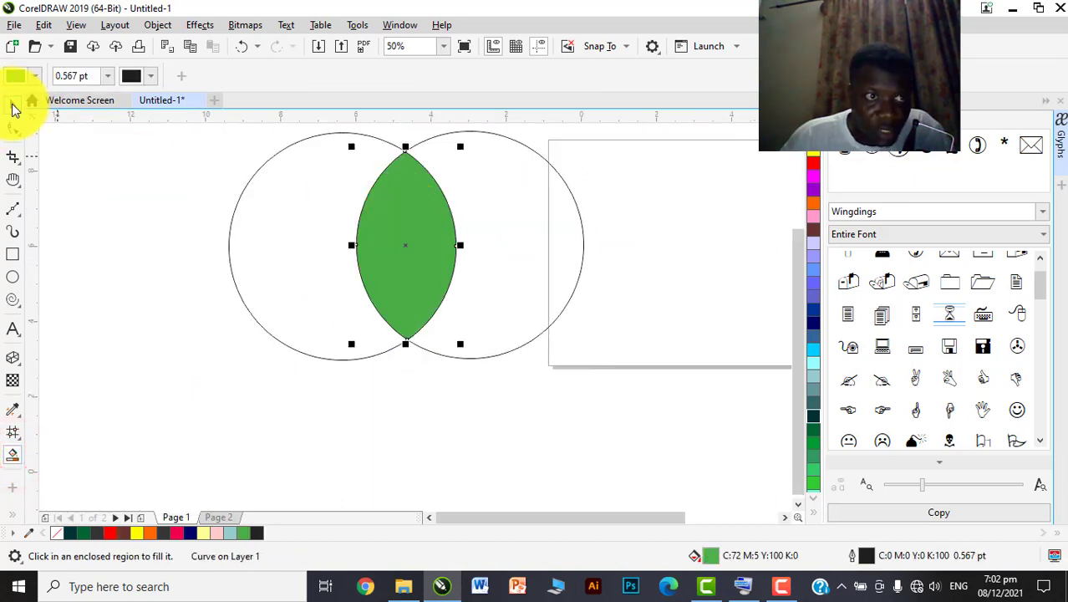
Move the green leaf shape clear to the left of the circles and rotate it counterclockwise by about 35°
left_click(13, 106)
scroll(380, 193, "down", 1)
left_click_drag(401, 205, 246, 204)
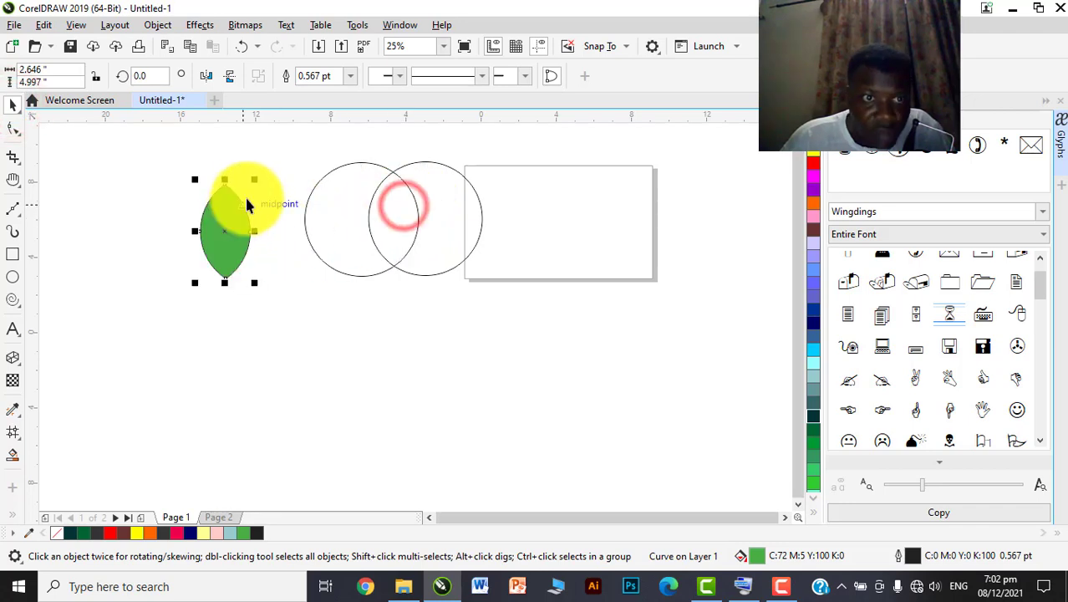
scroll(245, 205, "up", 1)
left_click(244, 207)
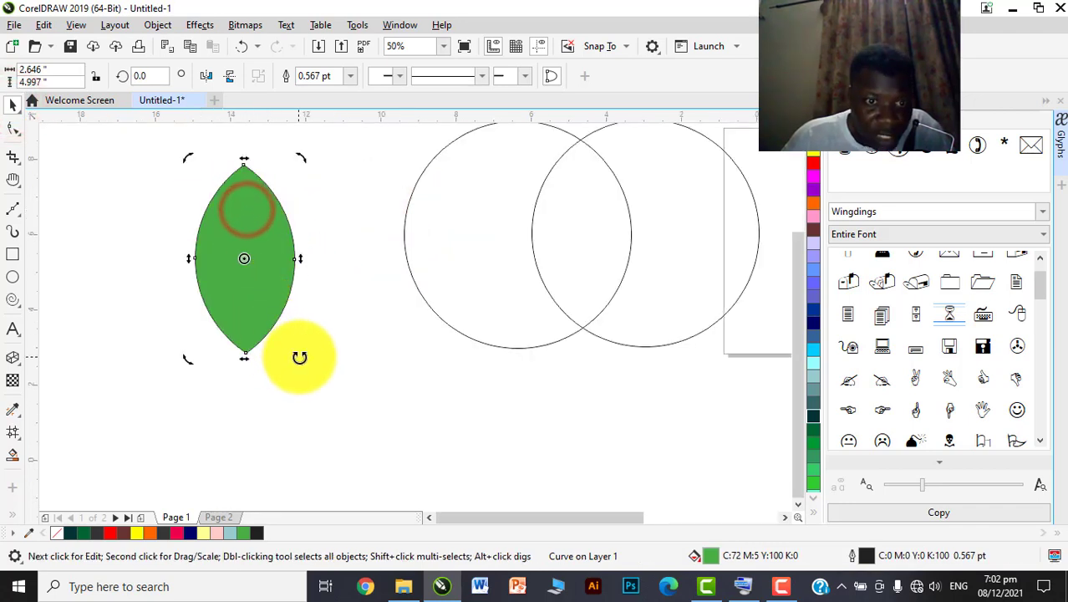
left_click_drag(300, 356, 377, 328)
left_click(351, 243)
Duplicate the leaf, mirror the copy horizontally and place it to the right of the original
left_click(267, 263)
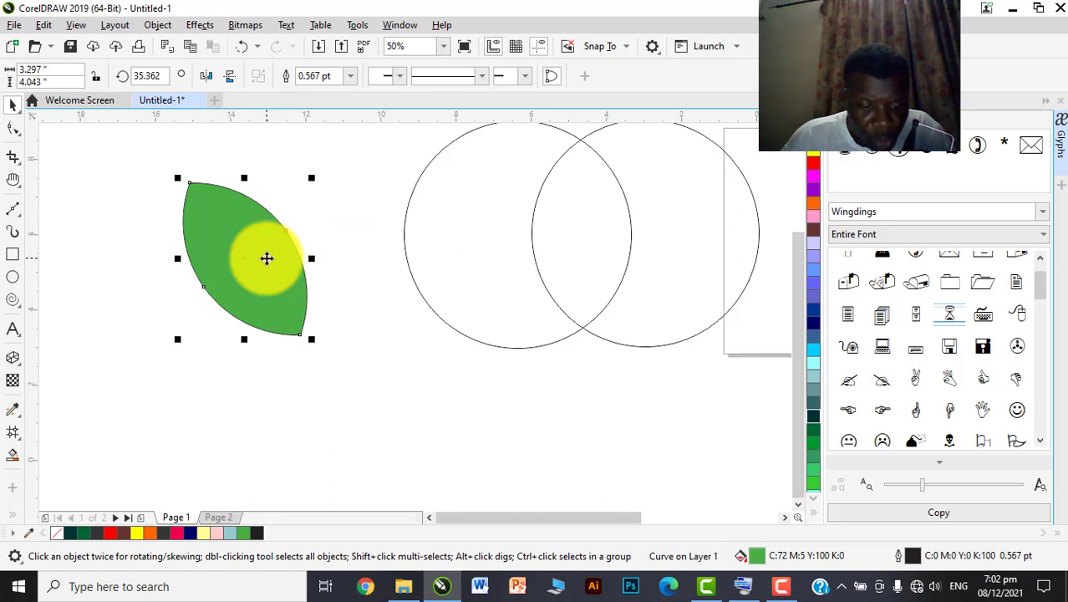
left_click(207, 76)
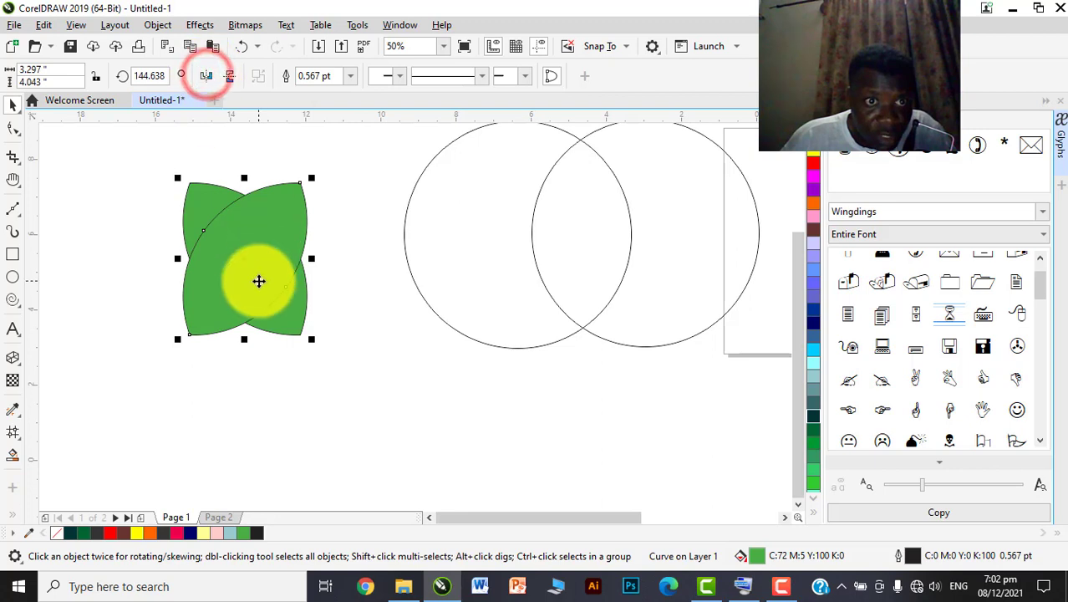
left_click_drag(257, 281, 382, 290)
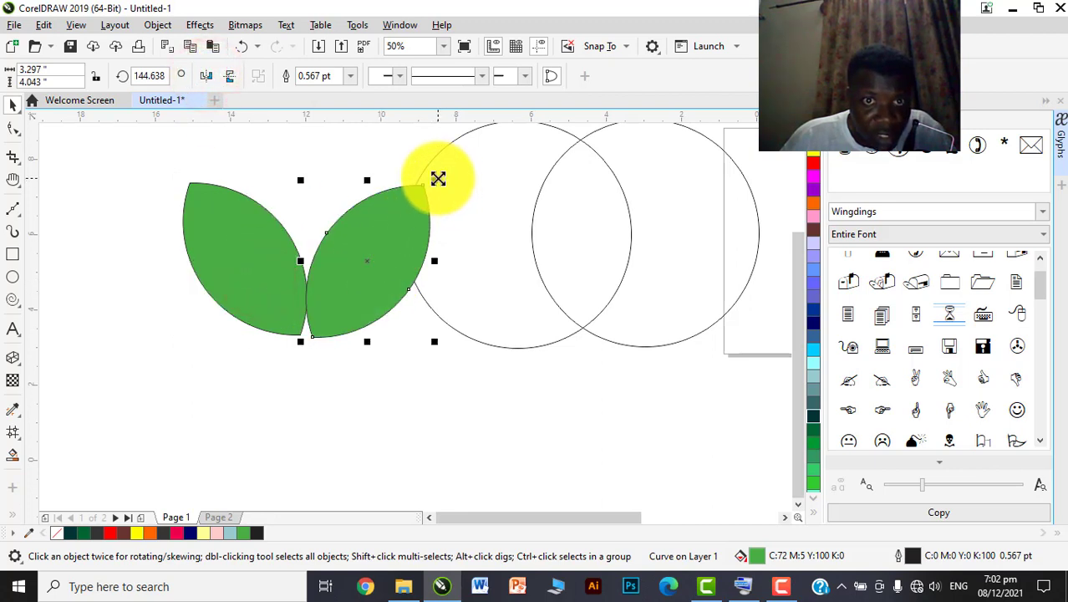
Shrink the mirrored leaf to about 2.1 by 2.6 inches, tilt it slightly clockwise and fit it against the large leaf's base
left_click_drag(438, 178, 411, 208)
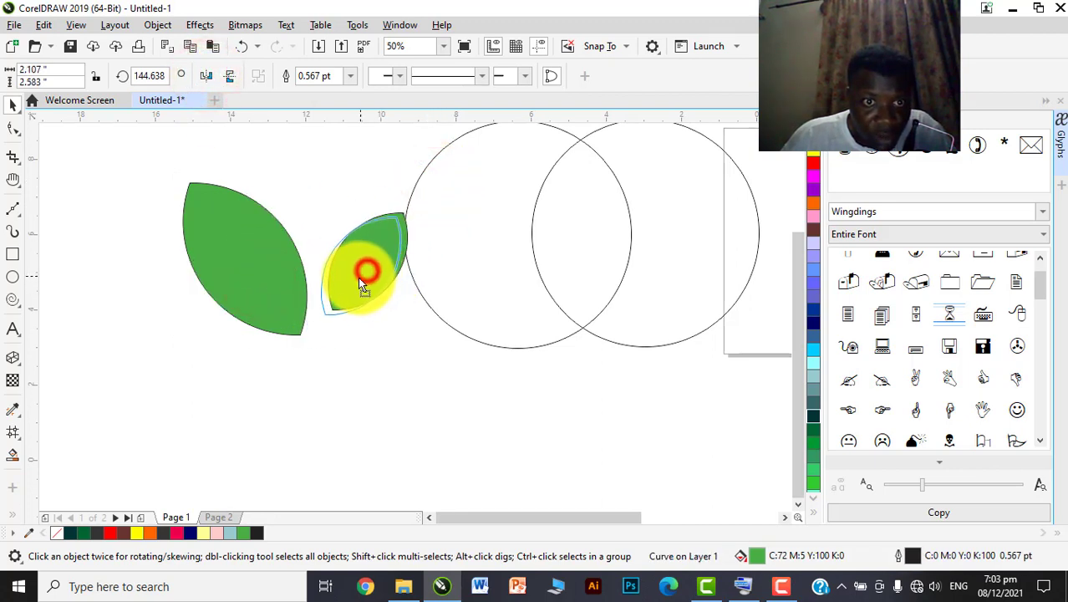
left_click_drag(352, 297, 352, 295)
left_click(358, 250)
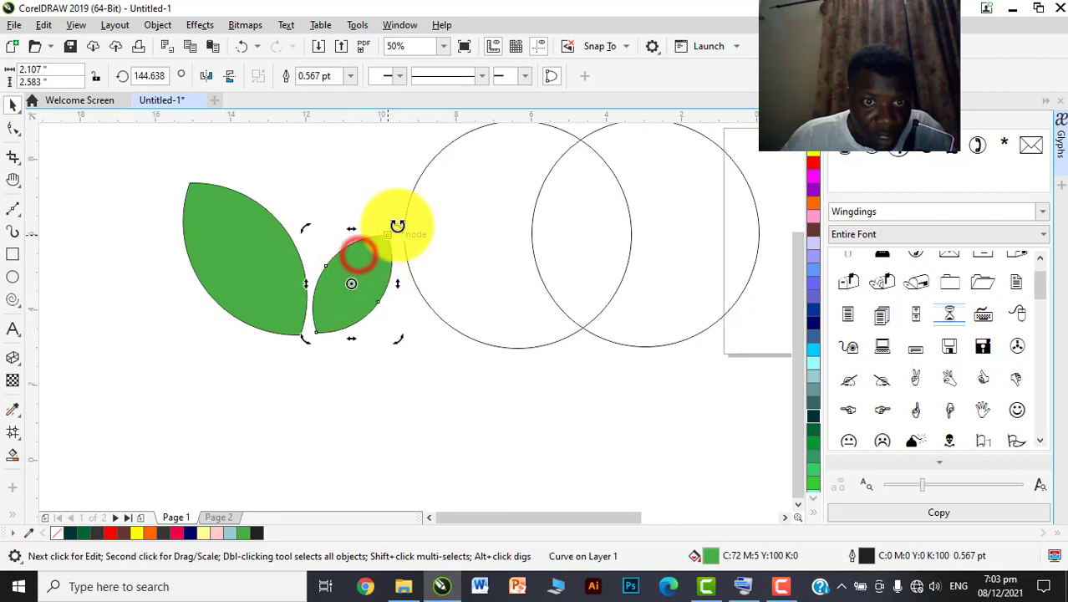
left_click_drag(396, 224, 401, 231)
left_click(340, 280)
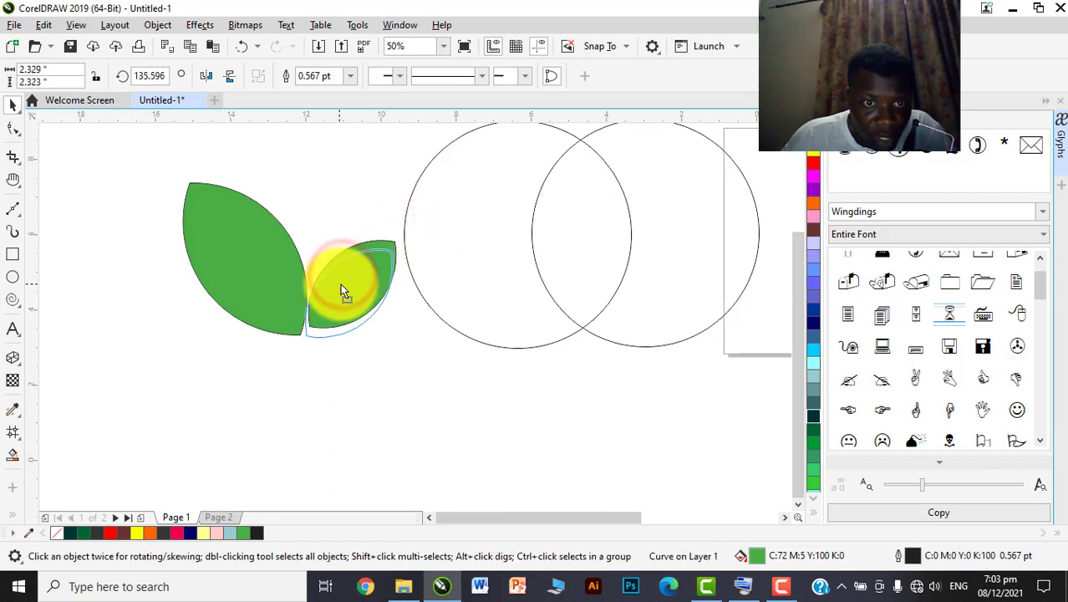
left_click(353, 229)
Set the right circle aside at the lower left and arrange both leaves directly above the remaining circle
scroll(363, 250, "down", 1)
scroll(480, 218, "down", 1)
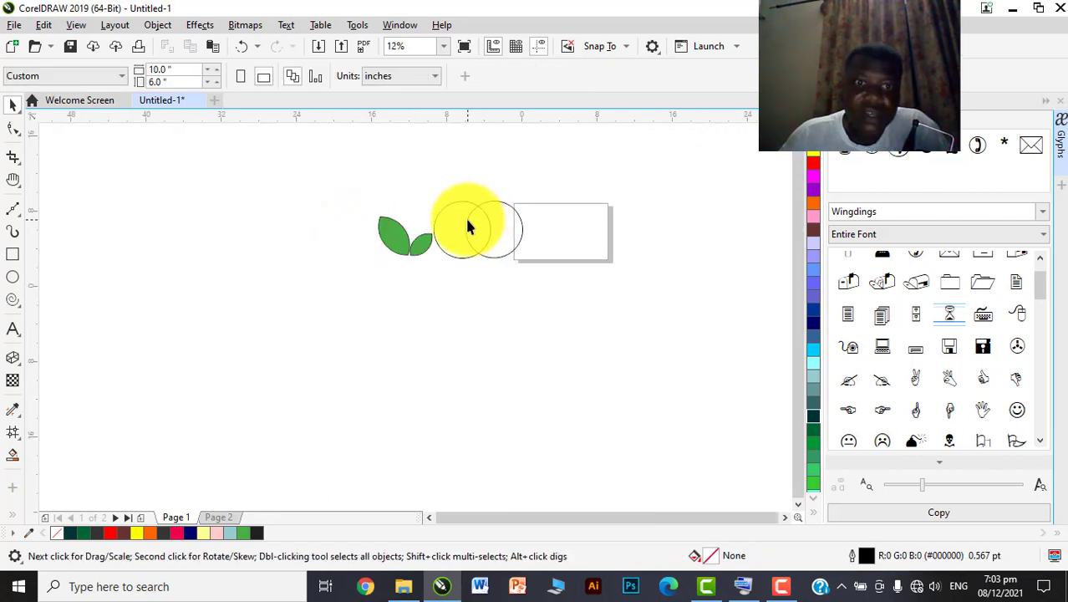
scroll(465, 217, "up", 1)
left_click_drag(269, 202, 387, 308)
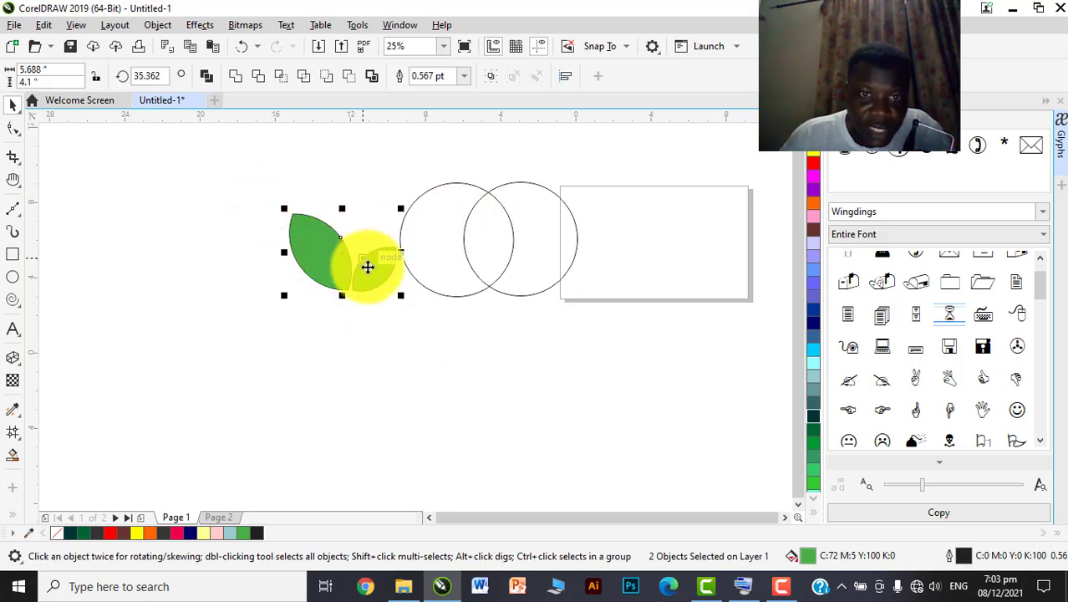
left_click_drag(369, 266, 512, 156)
left_click_drag(529, 234, 257, 301)
left_click_drag(506, 223, 507, 224)
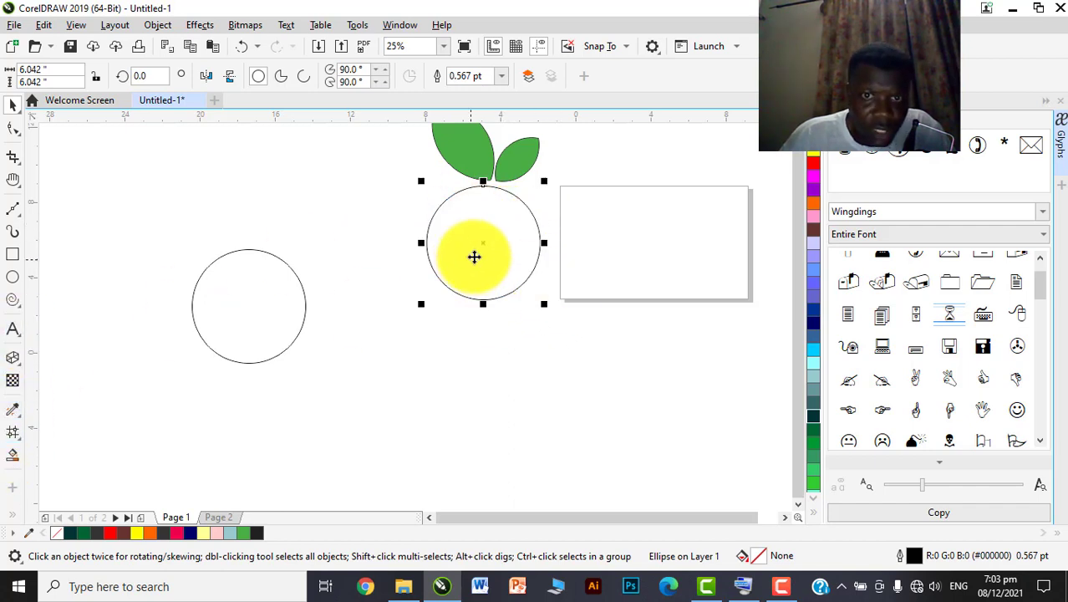
Convert the circle under the leaves to curves and raise its bottom node by about 0.2 inch
right_click(539, 243)
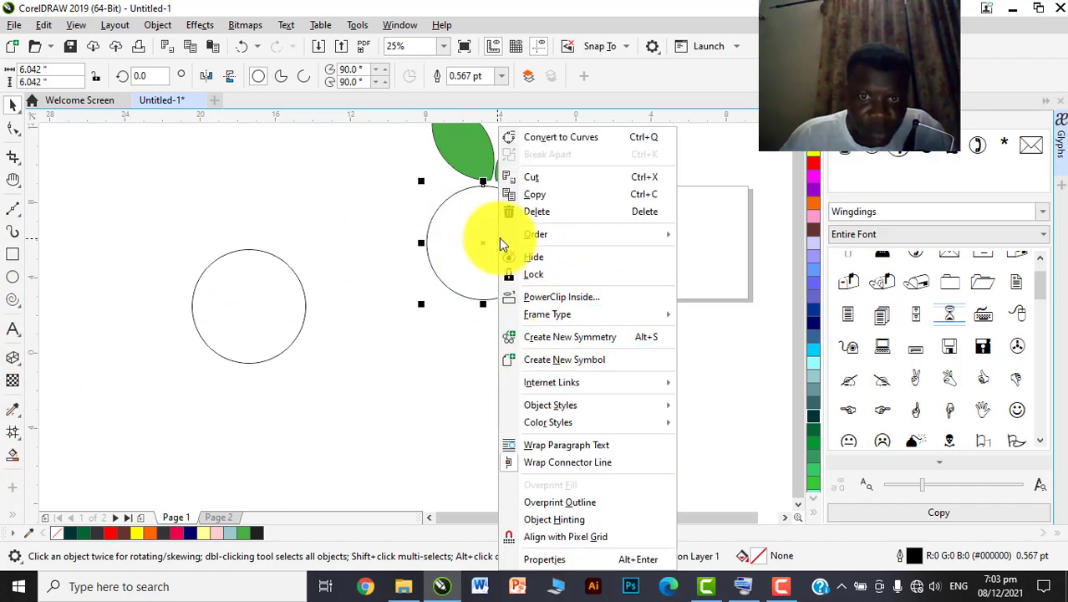
left_click(566, 137)
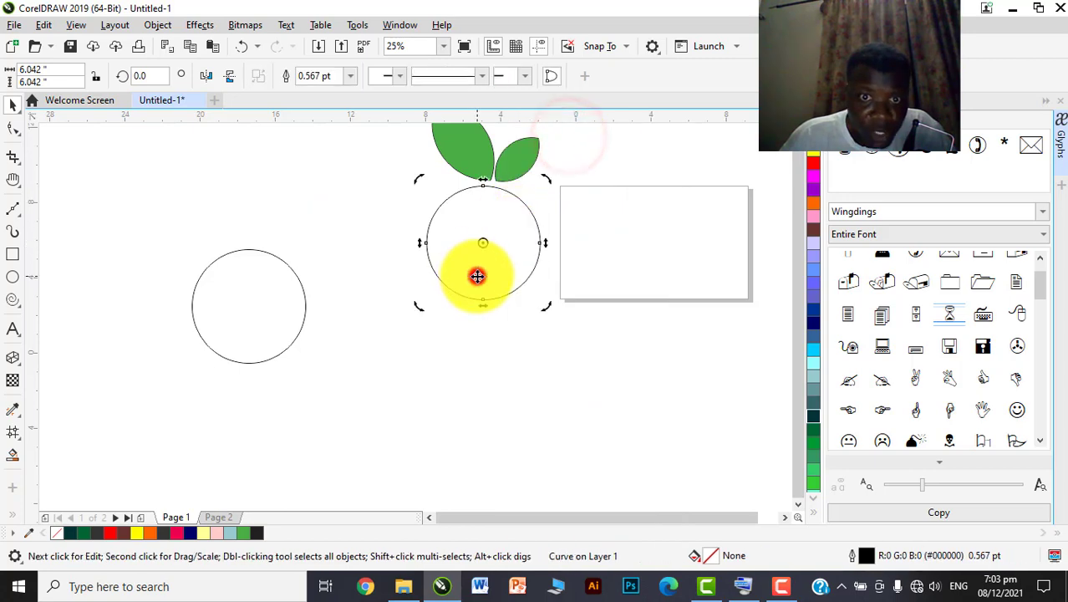
double_click(473, 274)
left_click(482, 303)
scroll(493, 307, "up", 2)
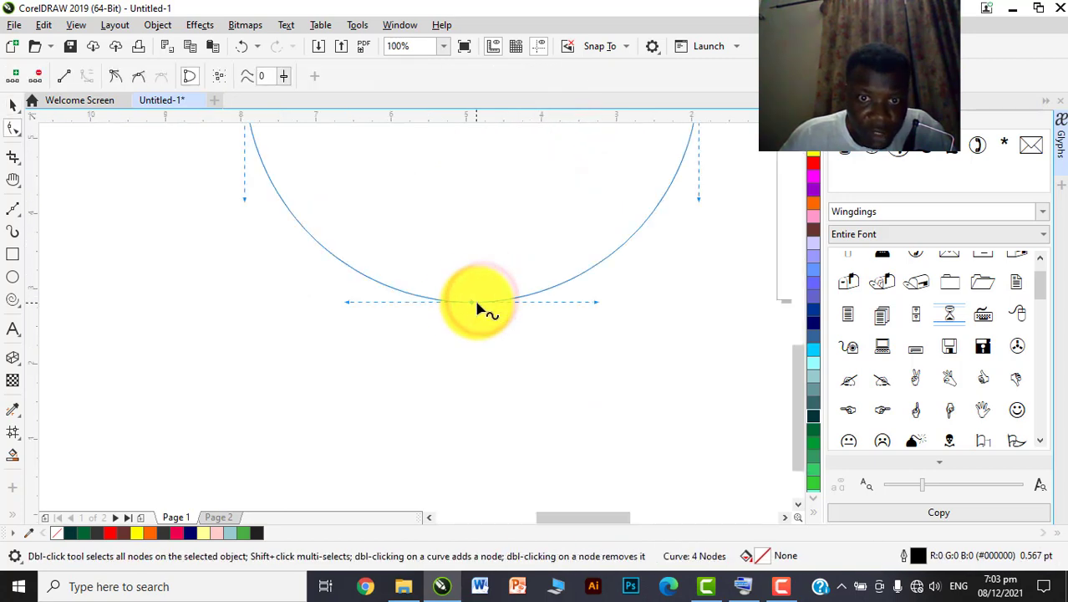
left_click(472, 301)
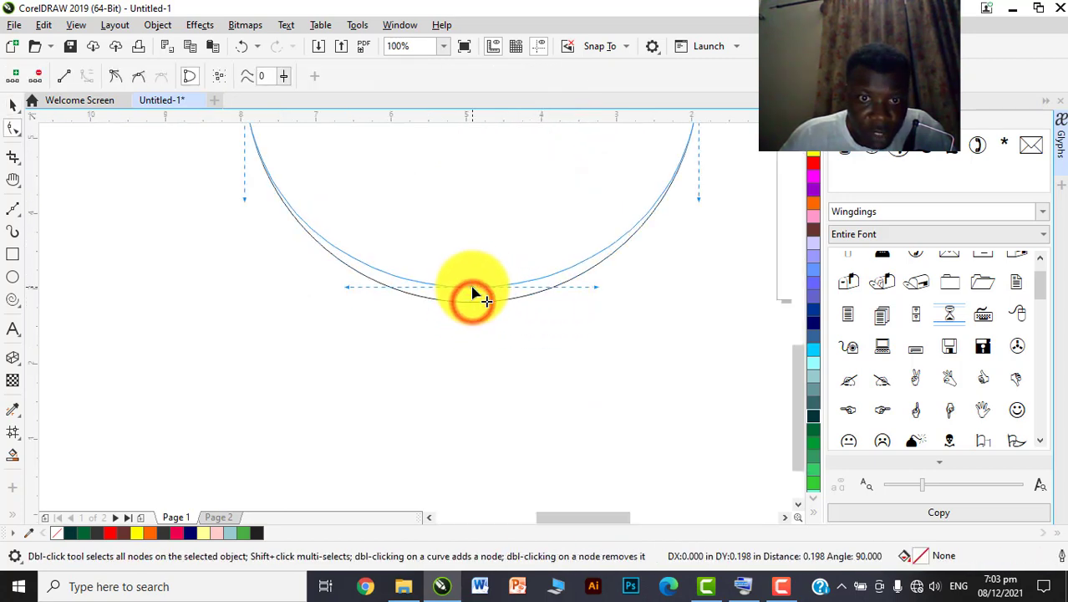
Adjust the bottom node's curve handles so they run nearly horizontal
left_click_drag(596, 302, 596, 295)
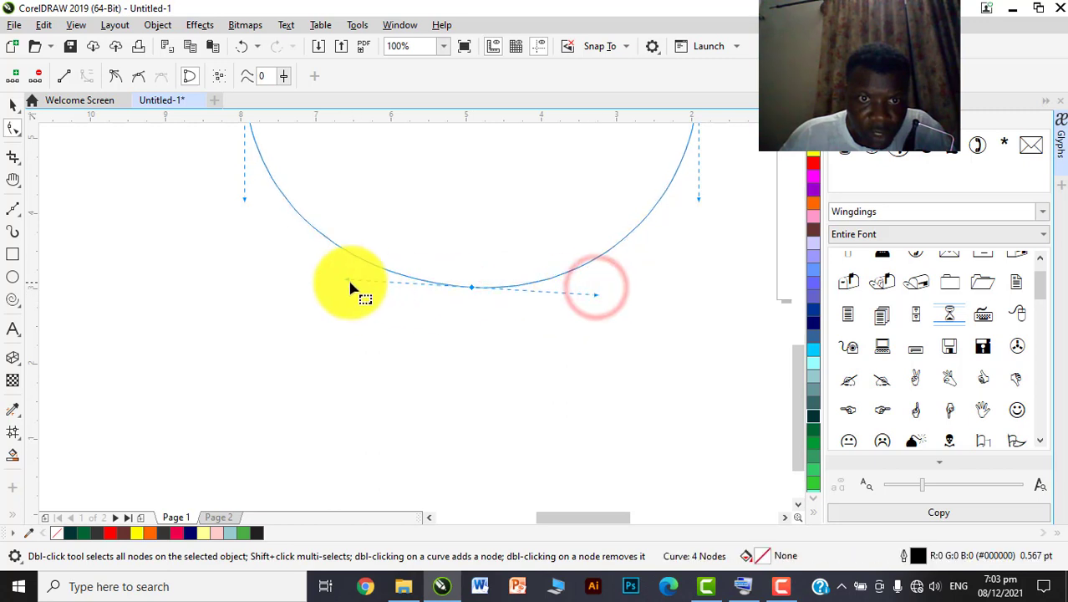
left_click_drag(349, 284, 346, 286)
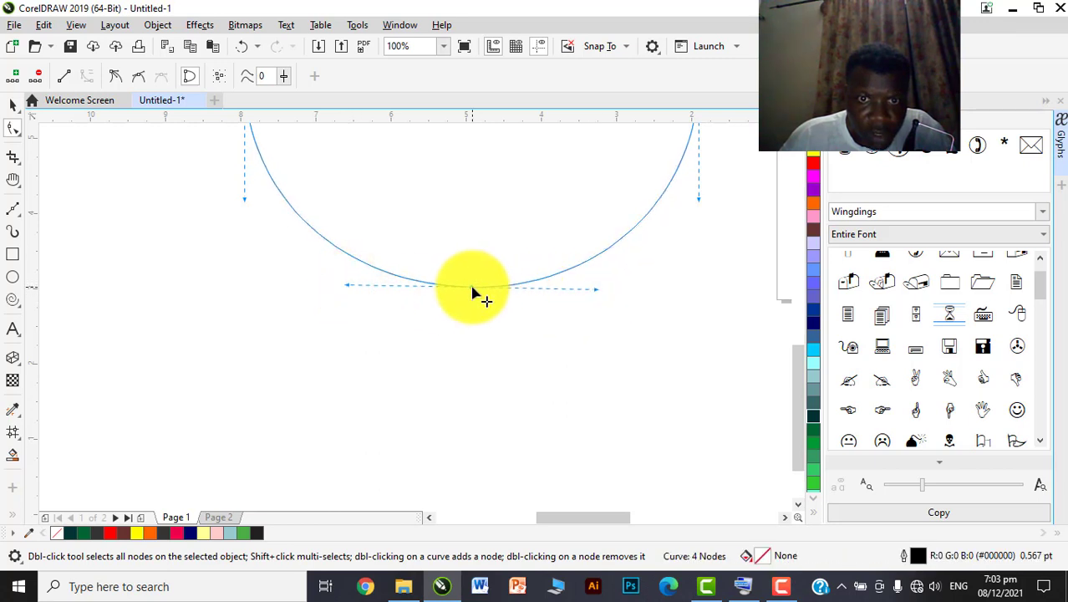
scroll(472, 288, "down", 2)
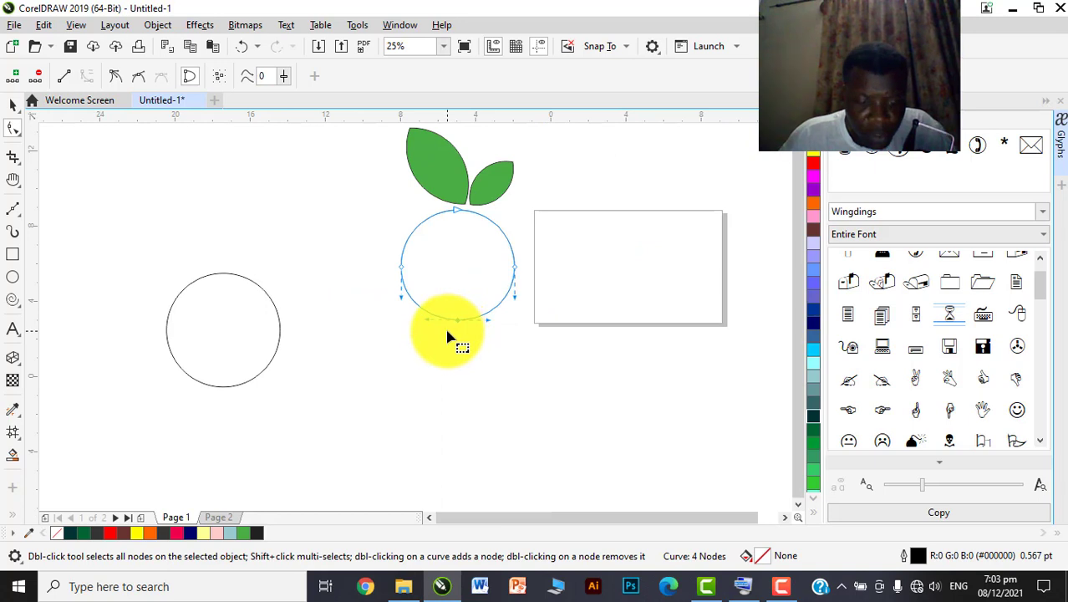
Fill the flattened circle under the leaves with orange
key("space")
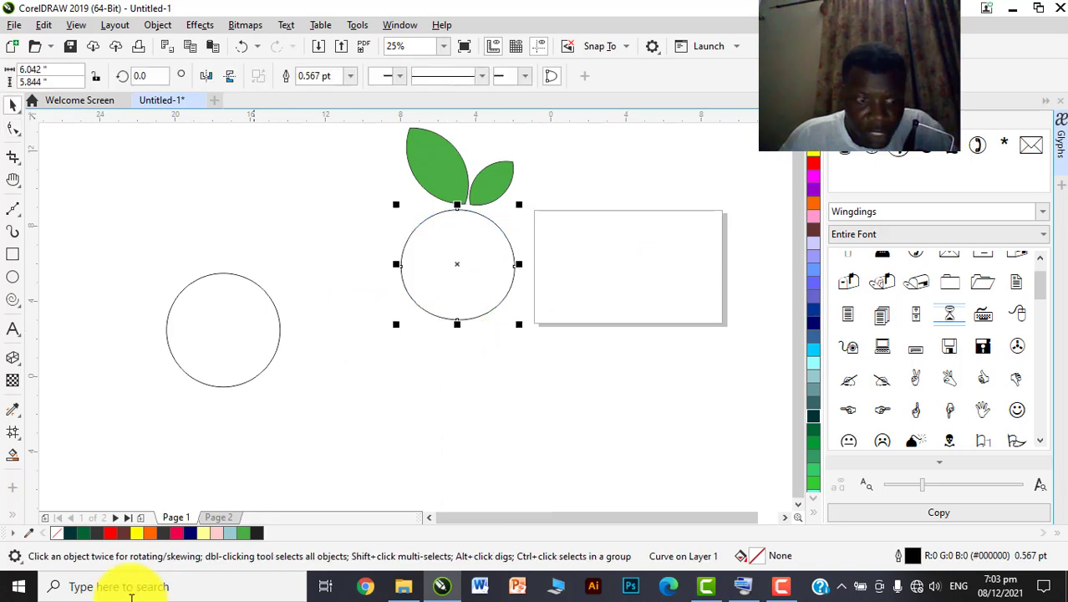
left_click(152, 532)
left_click(311, 405)
scroll(455, 288, "down", 1)
scroll(518, 204, "up", 1)
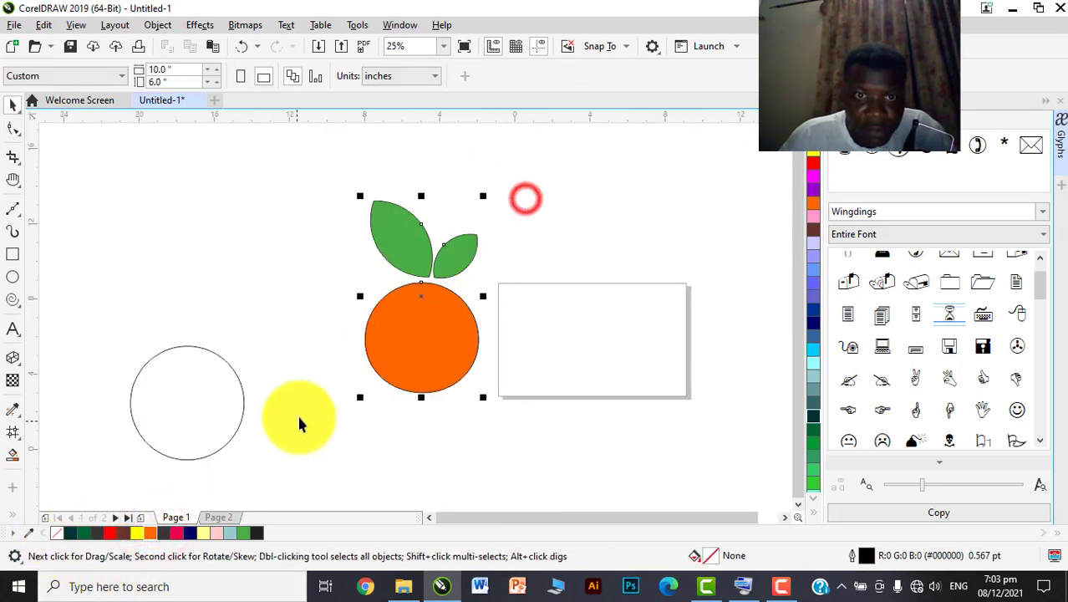
Move the orange fruit with its two leaves onto the left part of the page, and select the leftover circle
left_click_drag(399, 364, 497, 369)
scroll(375, 355, "down", 1)
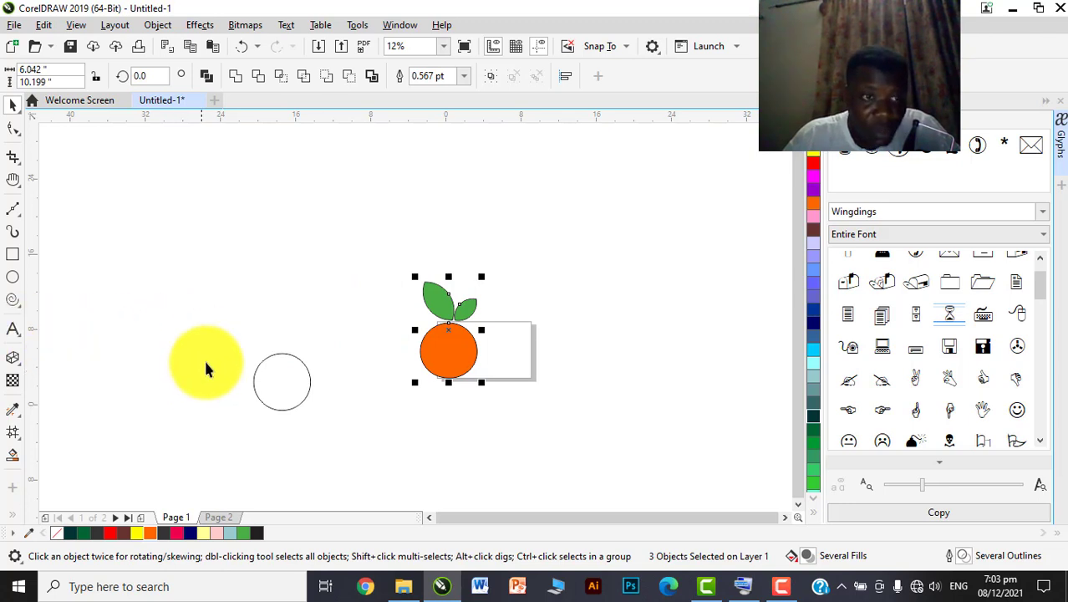
left_click(282, 382)
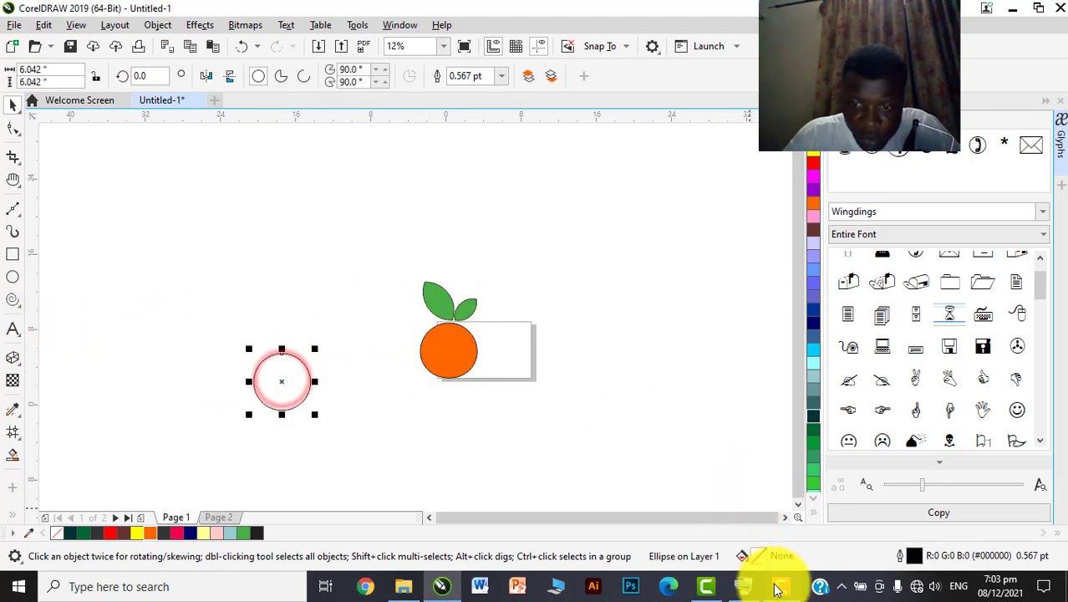